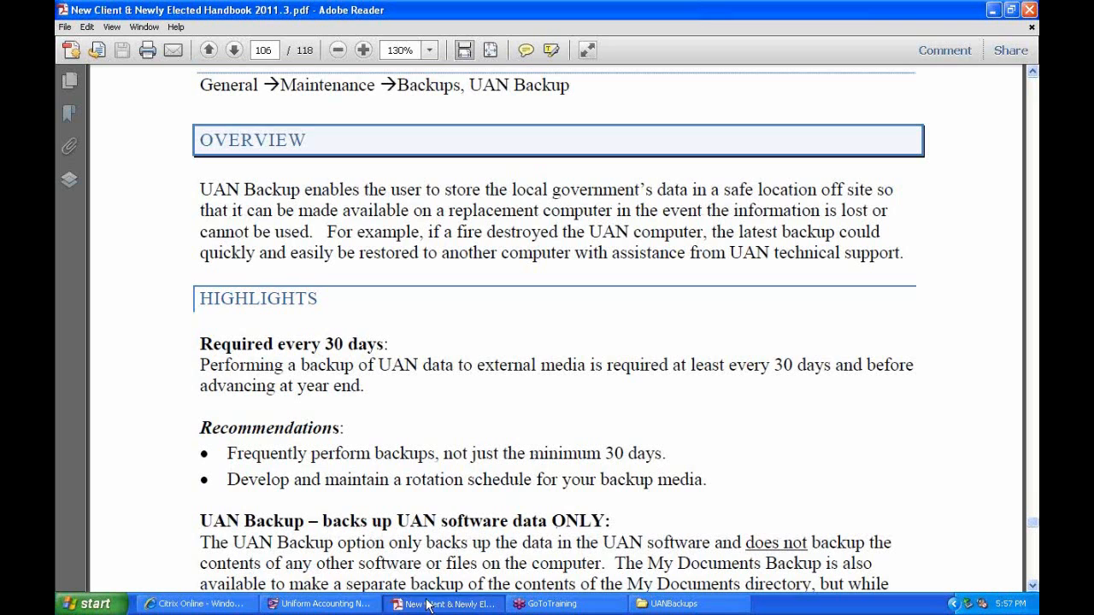
# Switch to Uniform Accounting Network and open the System settings of Entity Setup
pyautogui.click(318, 603)
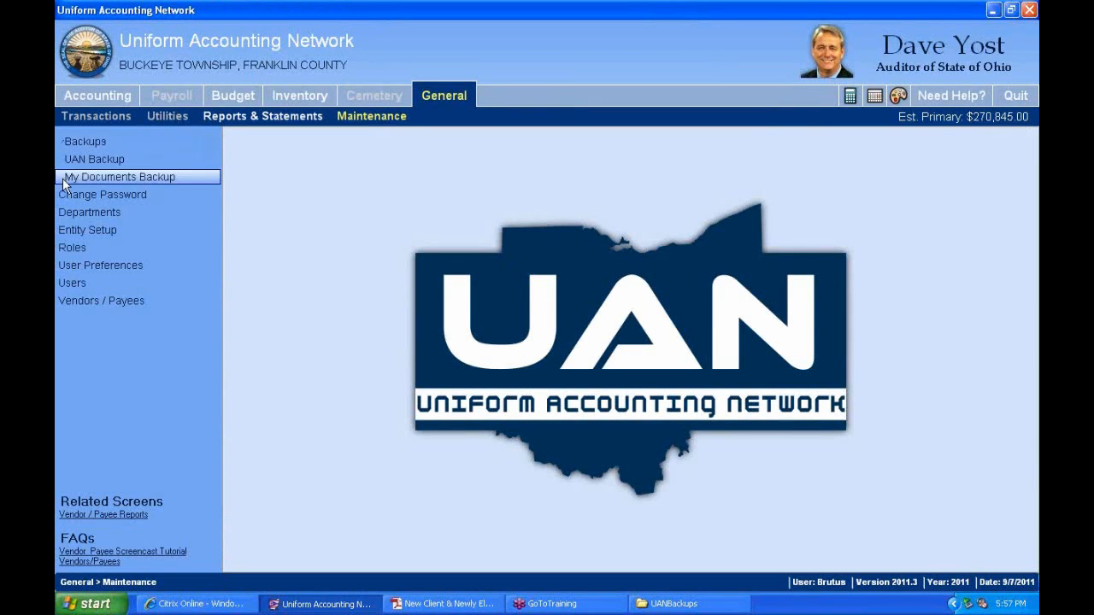
pyautogui.click(82, 231)
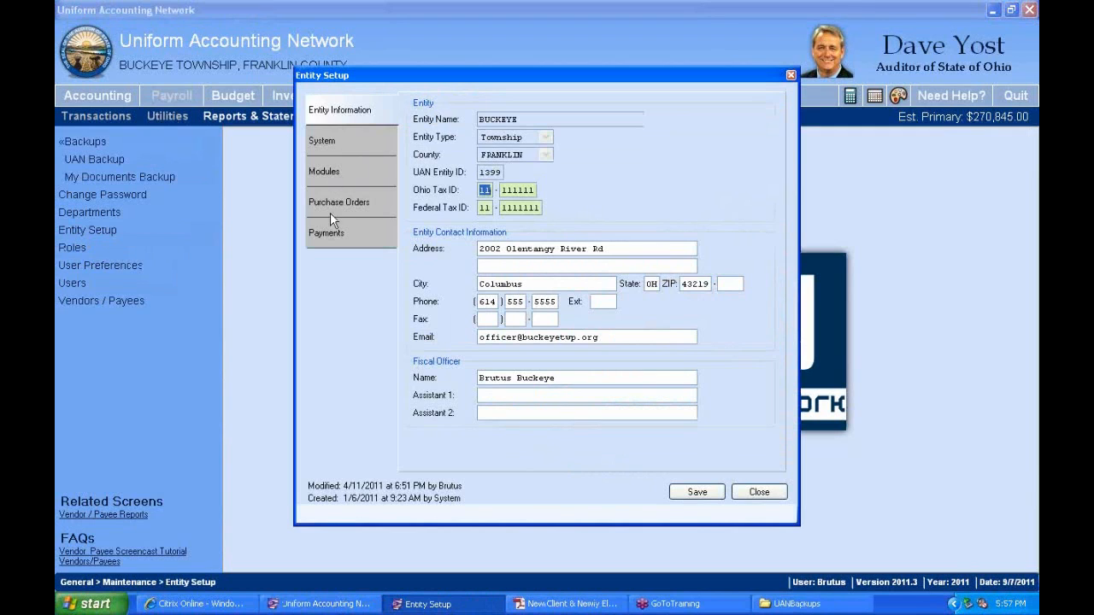
pyautogui.click(333, 148)
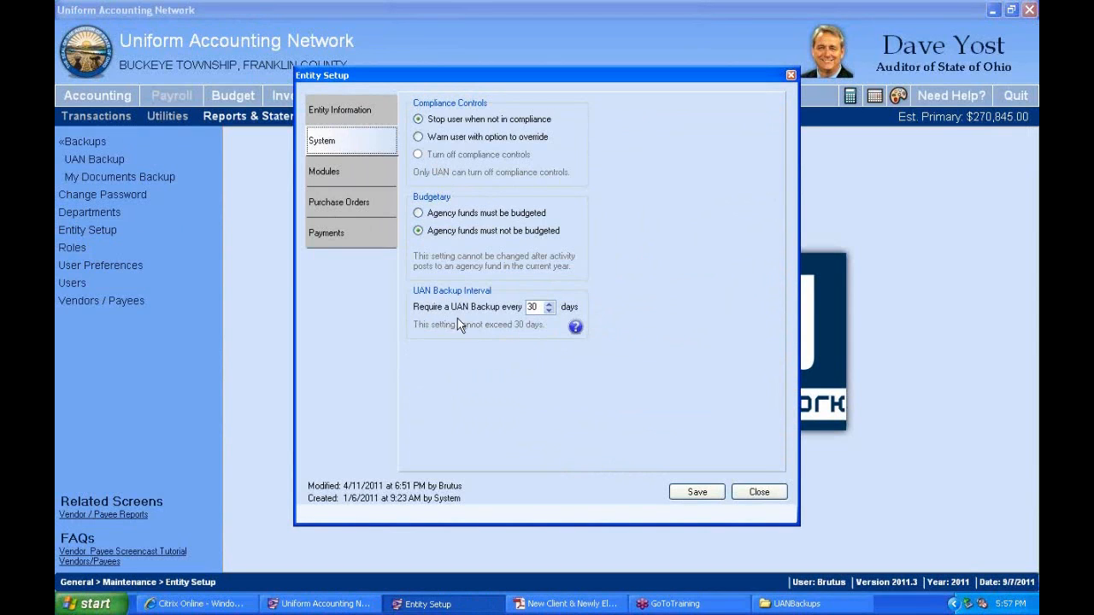
# Try adjusting the number of days between required UAN backups, and close Entity Setup without saving
pyautogui.click(550, 306)
pyautogui.click(549, 311)
pyautogui.click(549, 311)
pyautogui.click(549, 311)
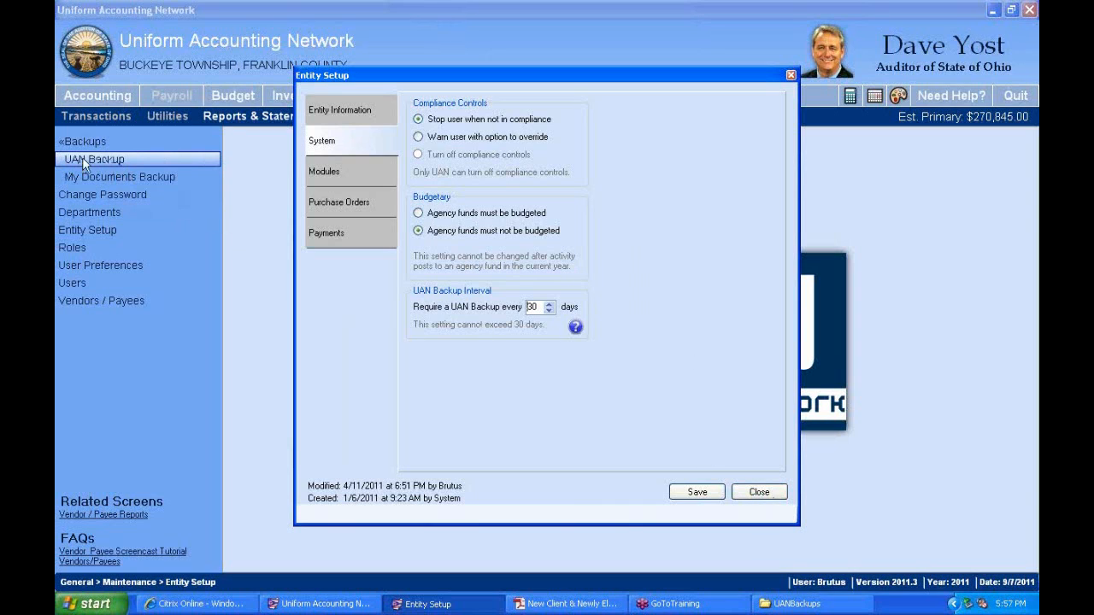
pyautogui.click(763, 493)
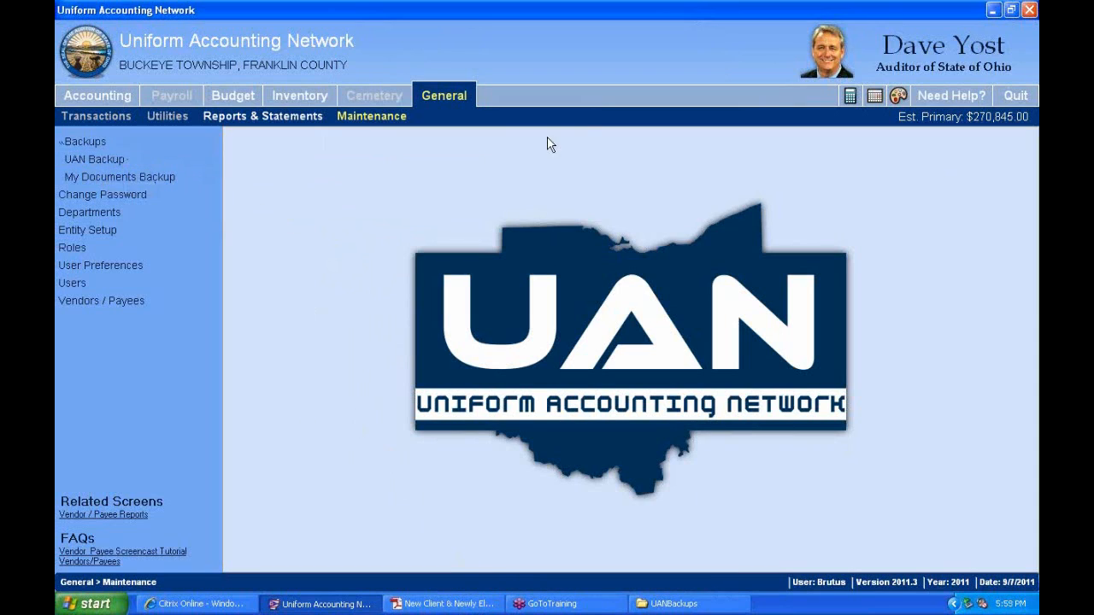
# Switch to the handbook PDF in Adobe Reader and read the UAN Backup highlights and recommendations
pyautogui.click(433, 605)
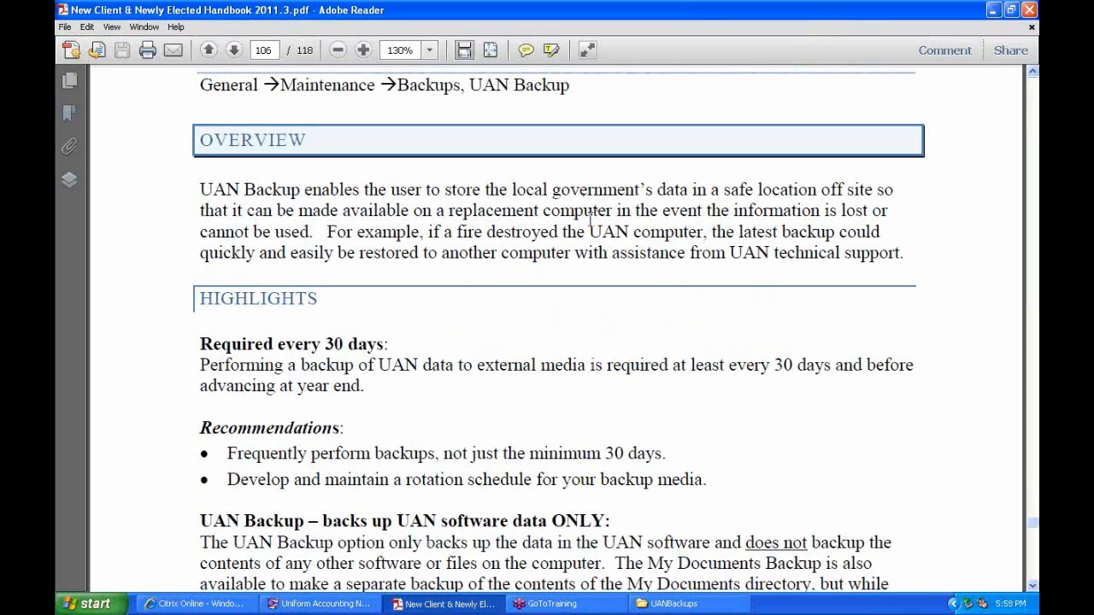
pyautogui.scroll(-2, 379, 484)
pyautogui.scroll(-1, 379, 484)
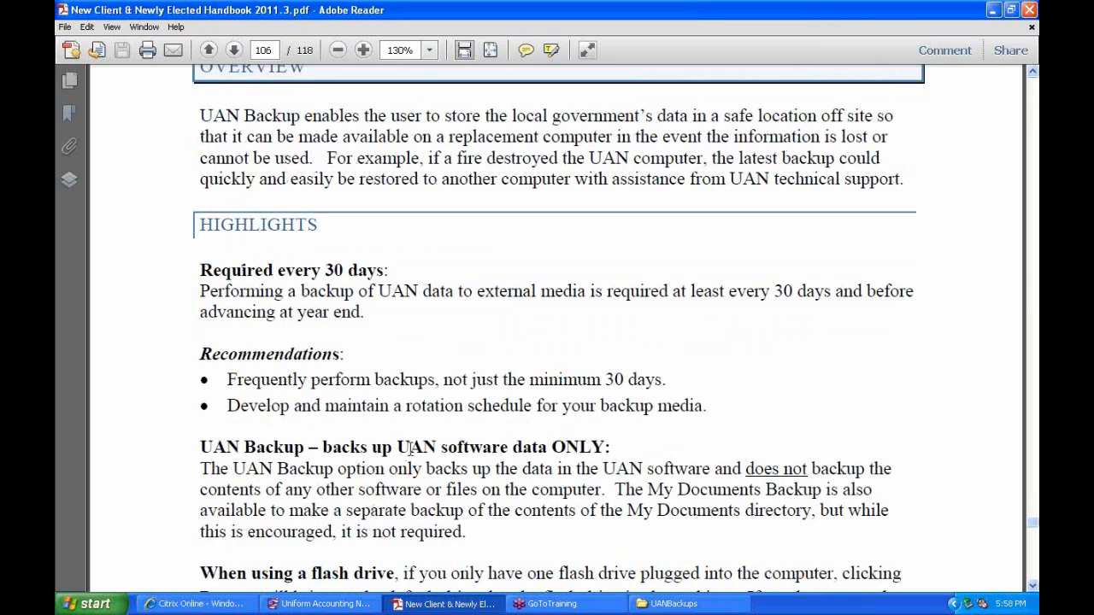
pyautogui.scroll(-2, 410, 449)
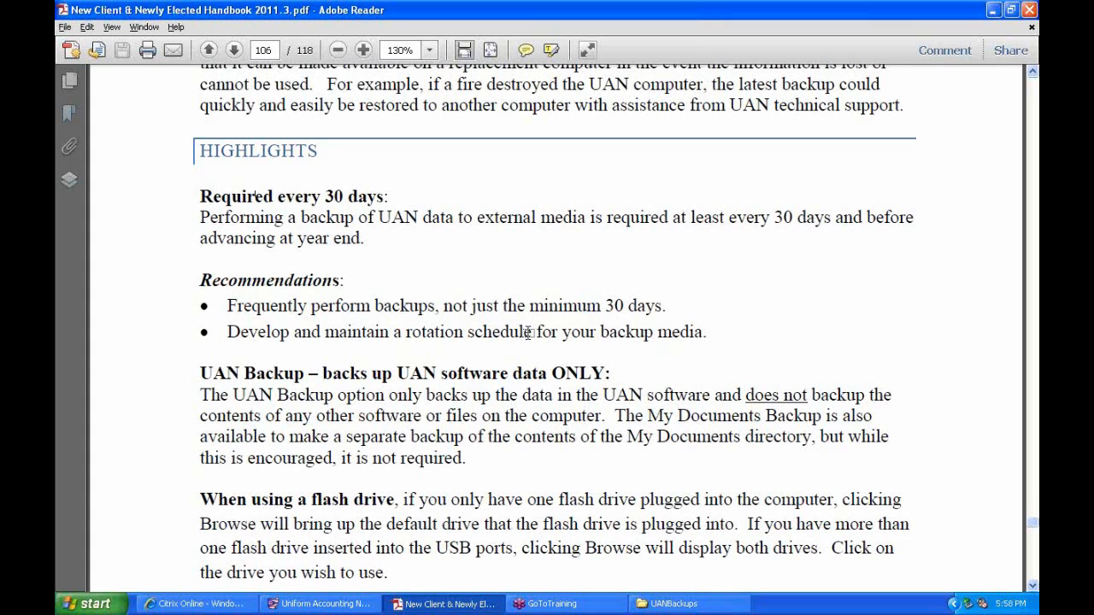
# Switch back to Uniform Accounting Network, open UAN Backup and move its window higher on the screen
pyautogui.hotkey('alt', 'Tab')
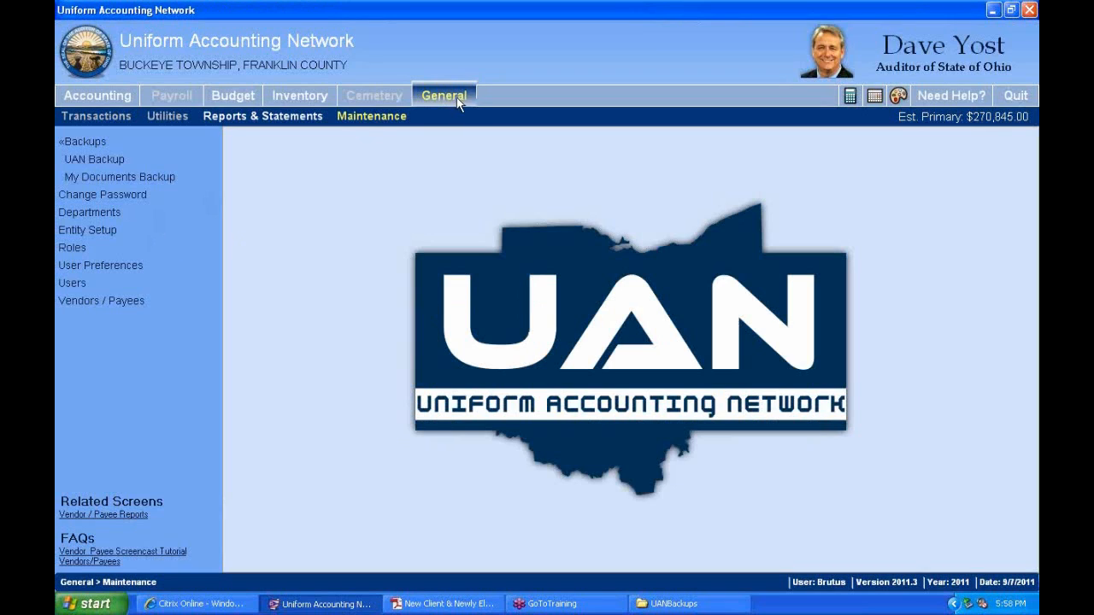
pyautogui.click(115, 168)
pyautogui.moveTo(504, 89); pyautogui.dragTo(499, 28)
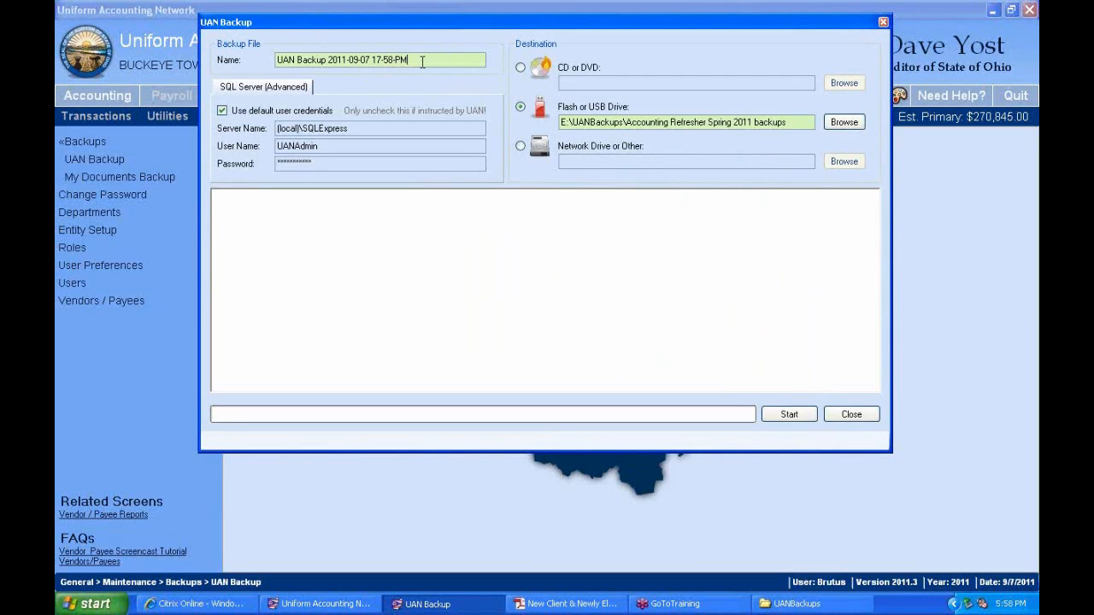
# Try the CD or DVD, Flash or USB Drive, and Network Drive or Other backup destinations to compare their default paths
pyautogui.click(519, 67)
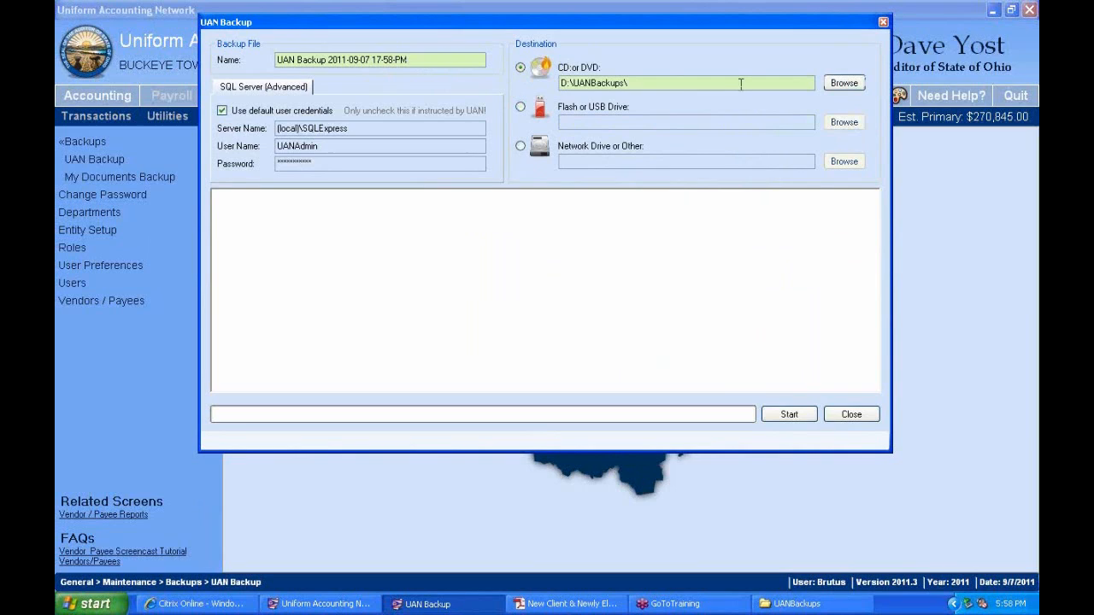
pyautogui.click(519, 106)
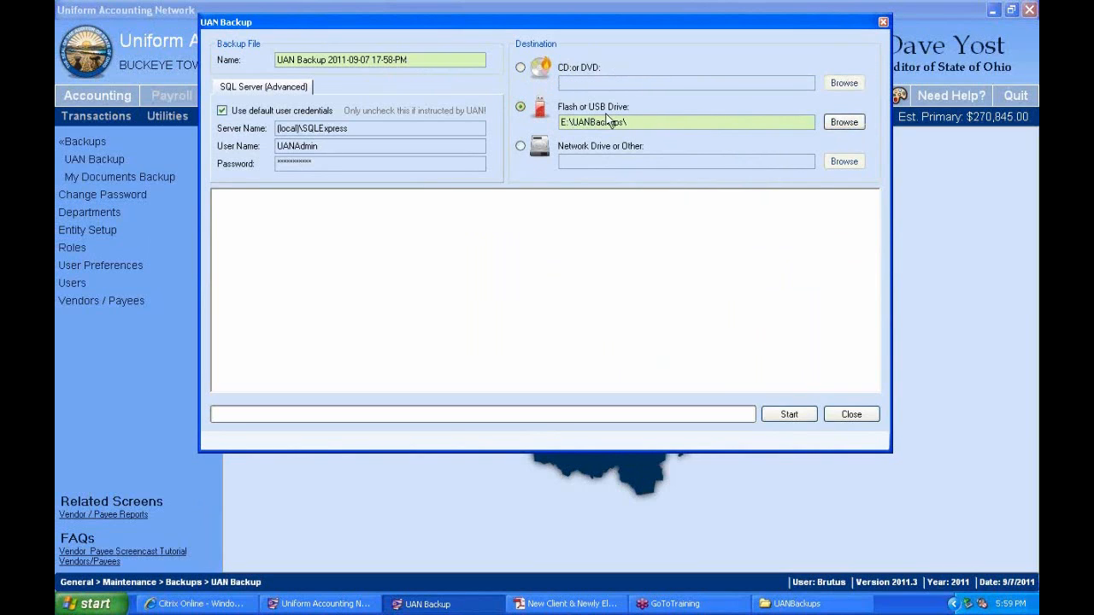
pyautogui.click(524, 70)
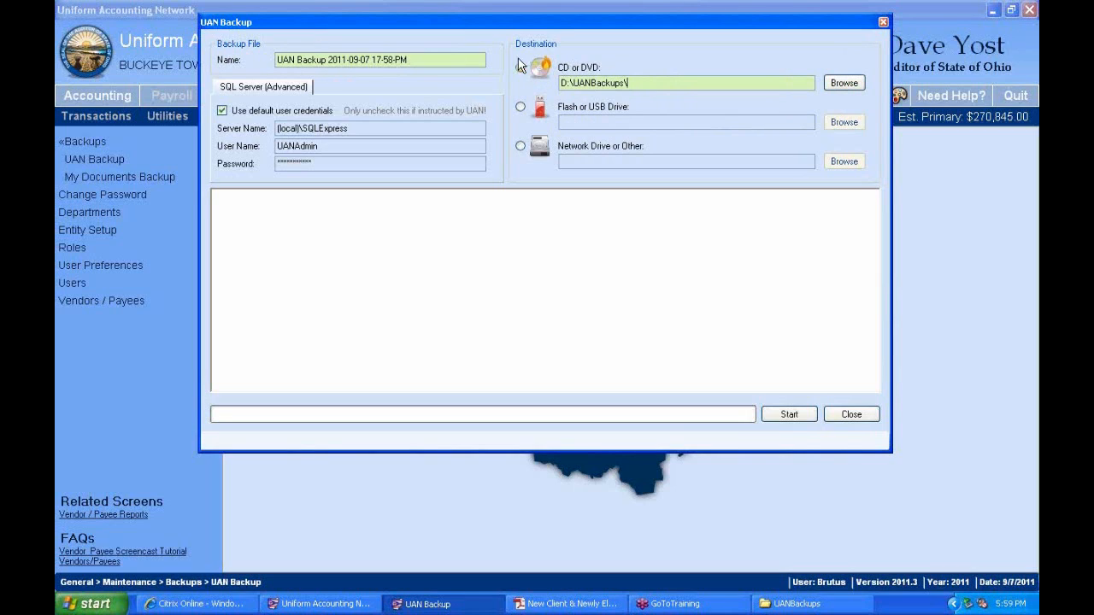
pyautogui.click(330, 60)
pyautogui.click(520, 146)
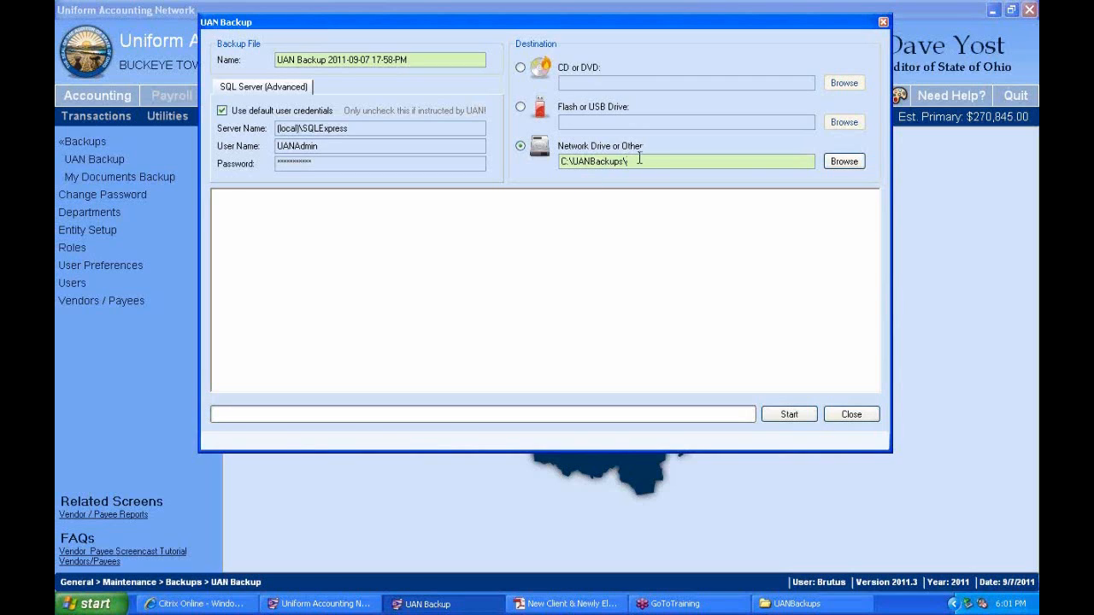
pyautogui.click(520, 68)
pyautogui.click(521, 106)
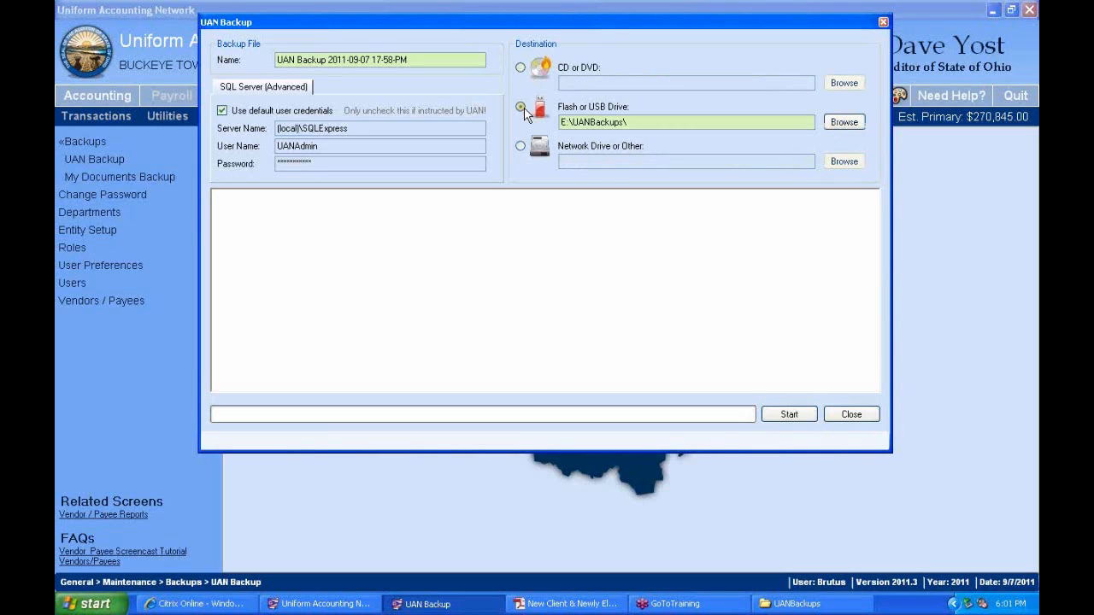
# Set the destination to CD or DVD and browse to the CDRom (D:) drive, cancelling the drive selection
pyautogui.click(521, 68)
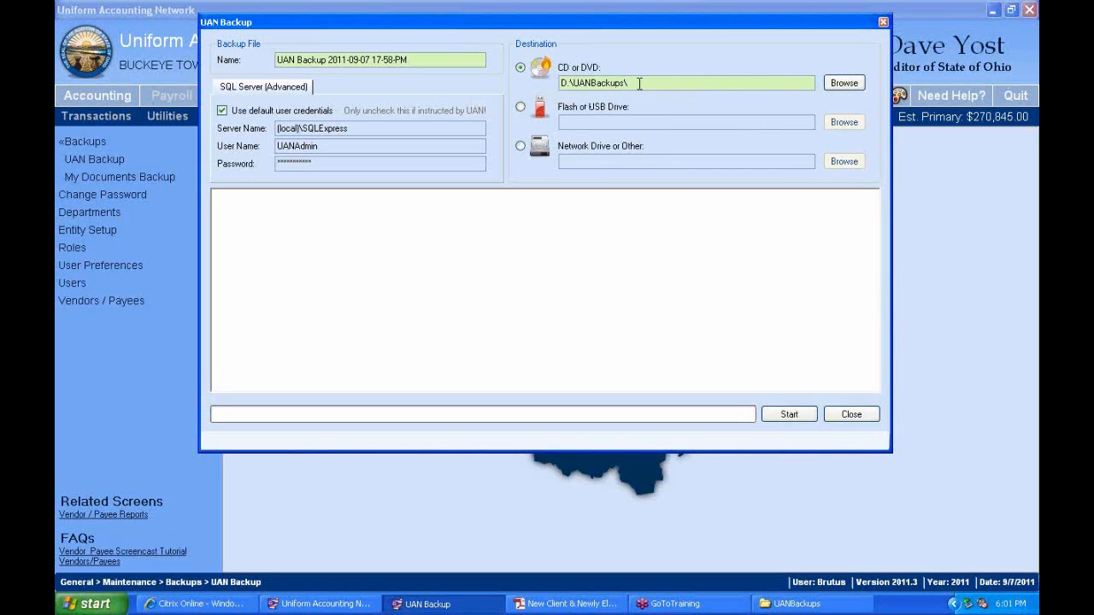
pyautogui.click(852, 84)
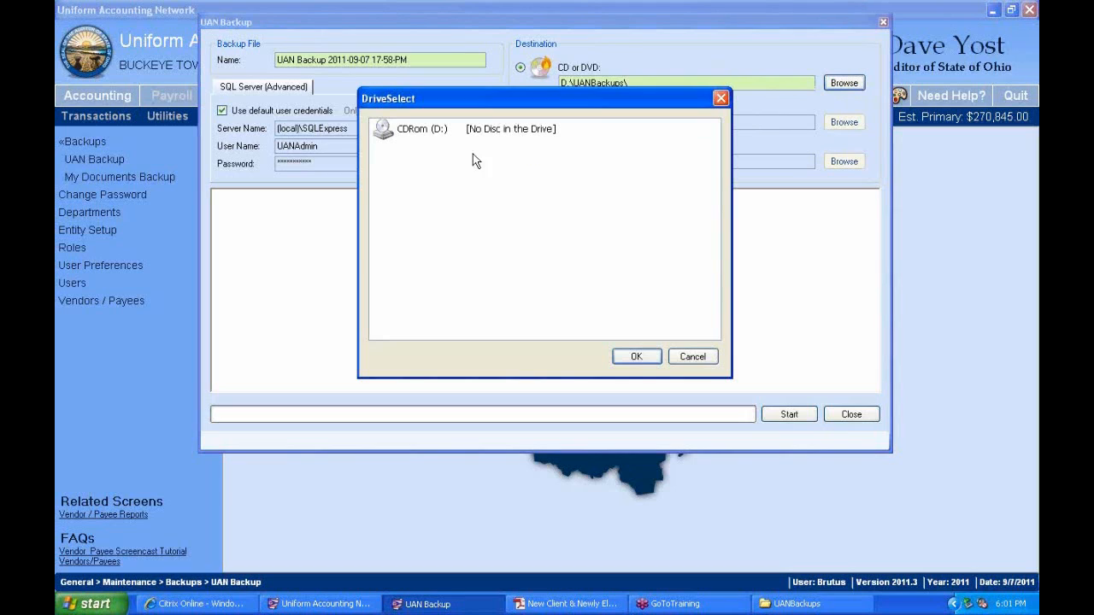
pyautogui.click(431, 126)
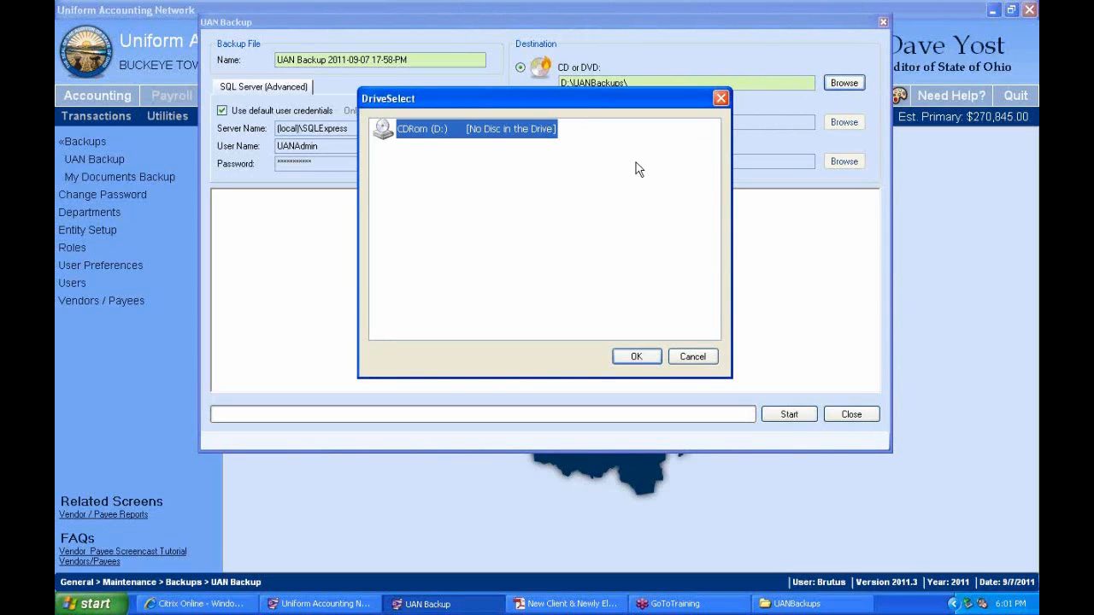
pyautogui.click(703, 362)
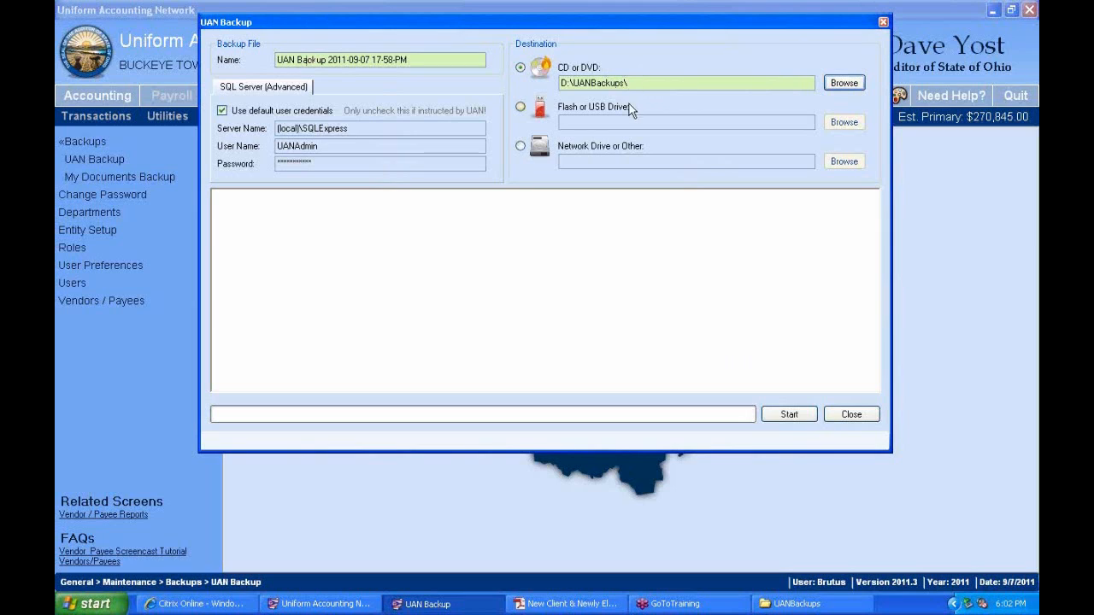
pyautogui.click(661, 84)
# Set the backup destination to Flash or USB Drive and choose the UANBackups folder on drive E:
pyautogui.click(523, 107)
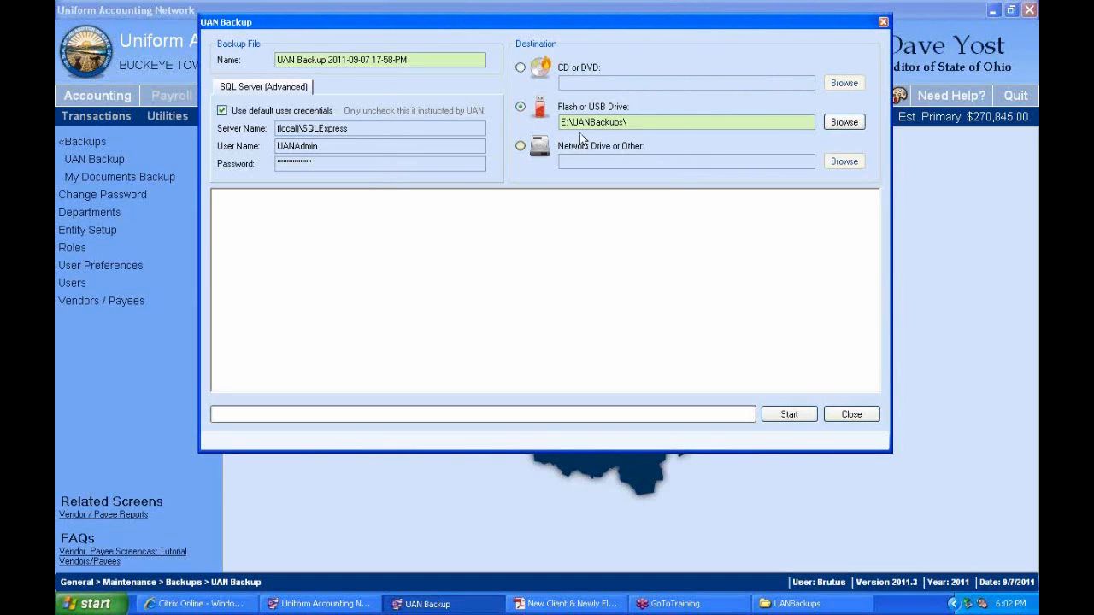
pyautogui.click(844, 122)
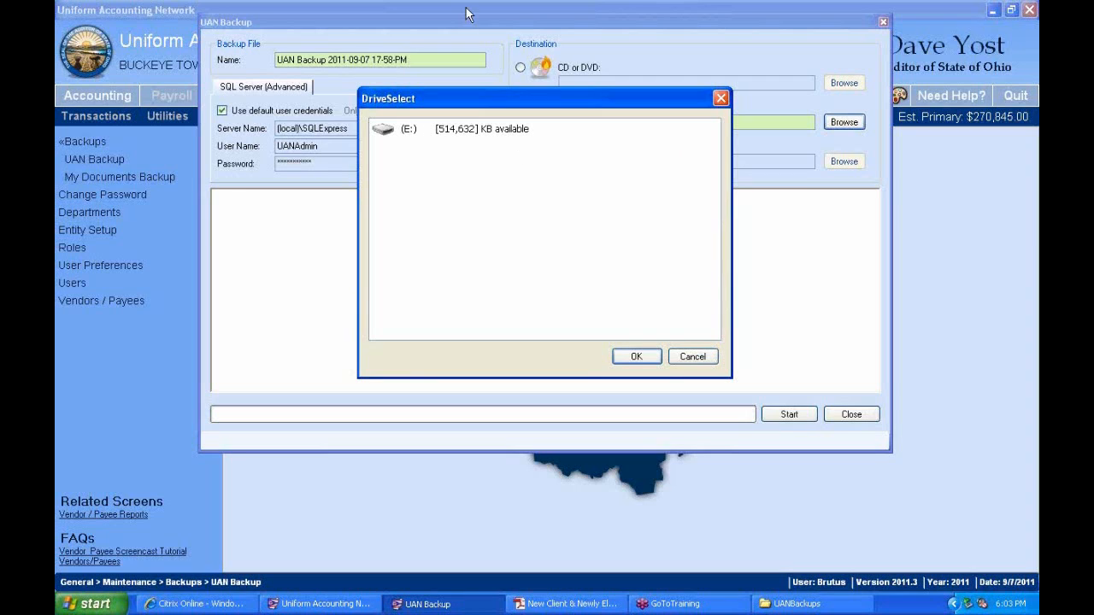
pyautogui.moveTo(553, 105); pyautogui.dragTo(333, 102)
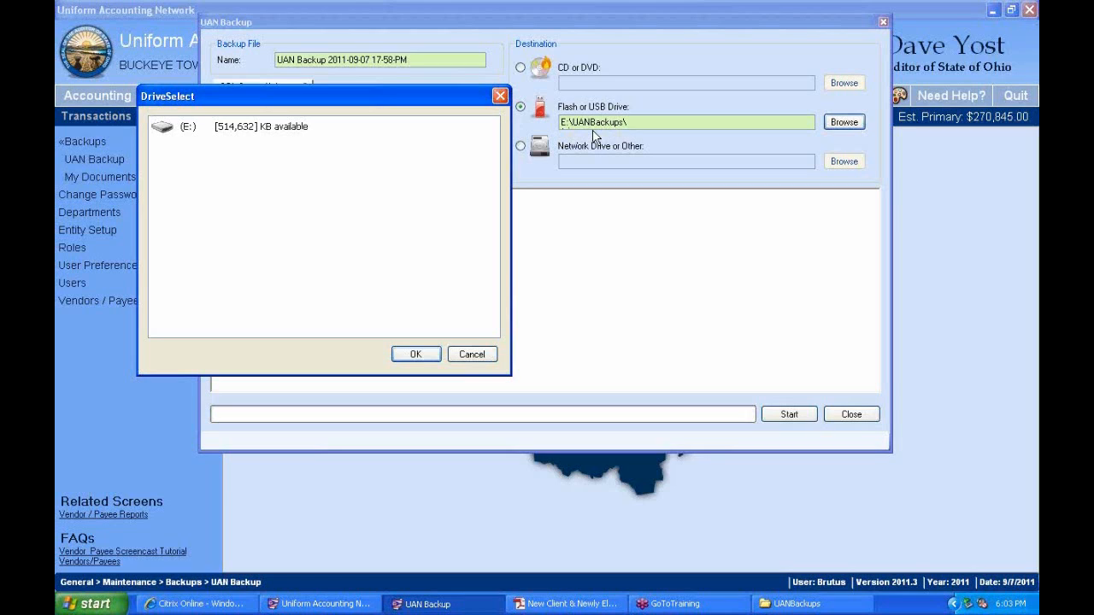
pyautogui.click(194, 130)
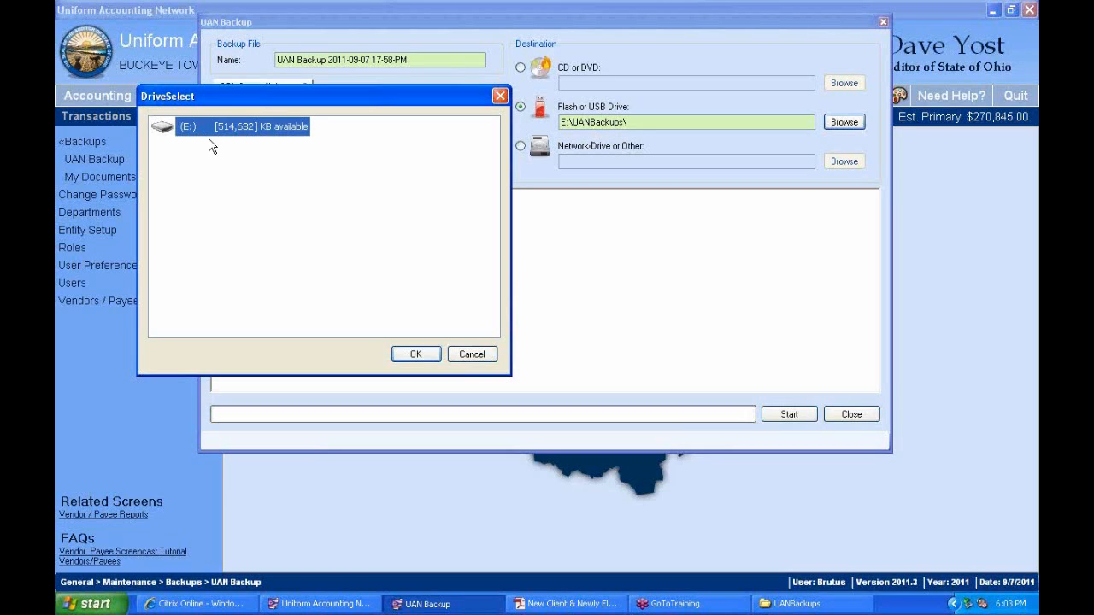
pyautogui.doubleClick(266, 130)
pyautogui.moveTo(493, 142); pyautogui.dragTo(470, 303)
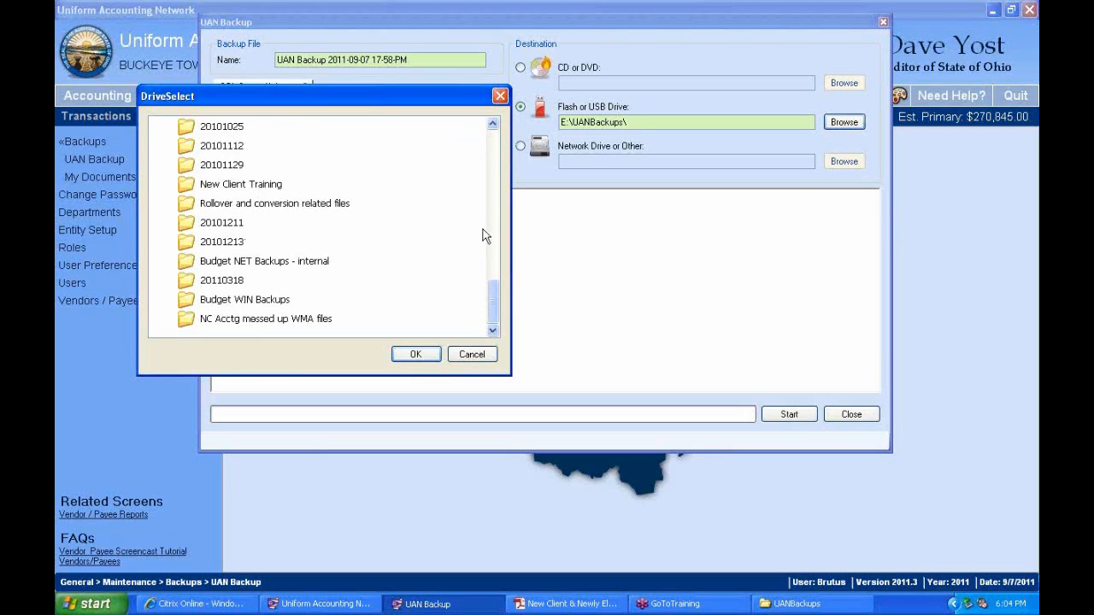
pyautogui.scroll(7, 500, 154)
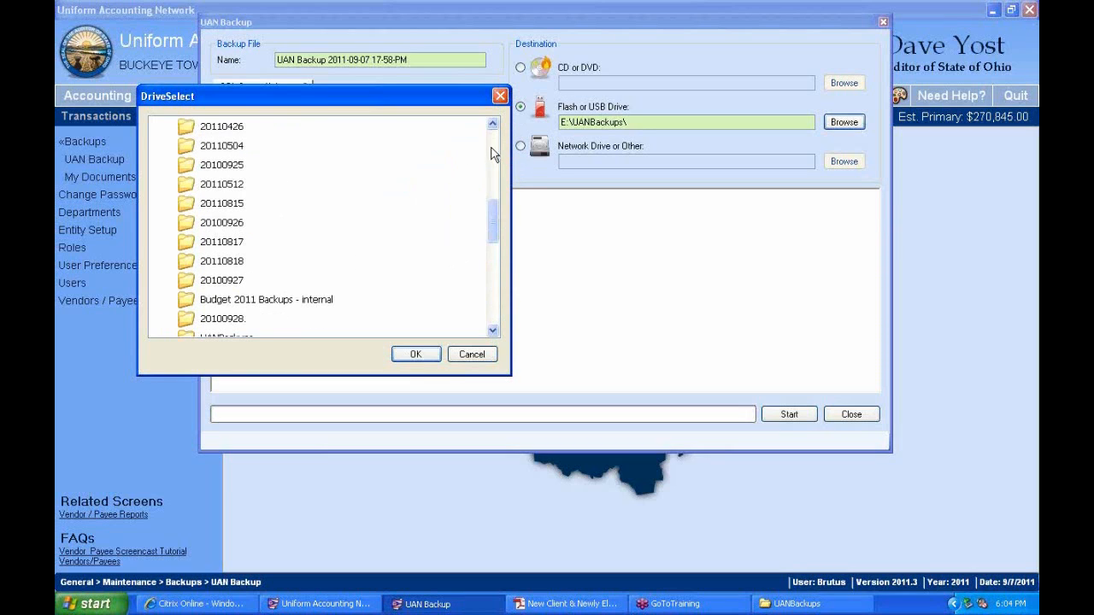
pyautogui.scroll(-3, 499, 153)
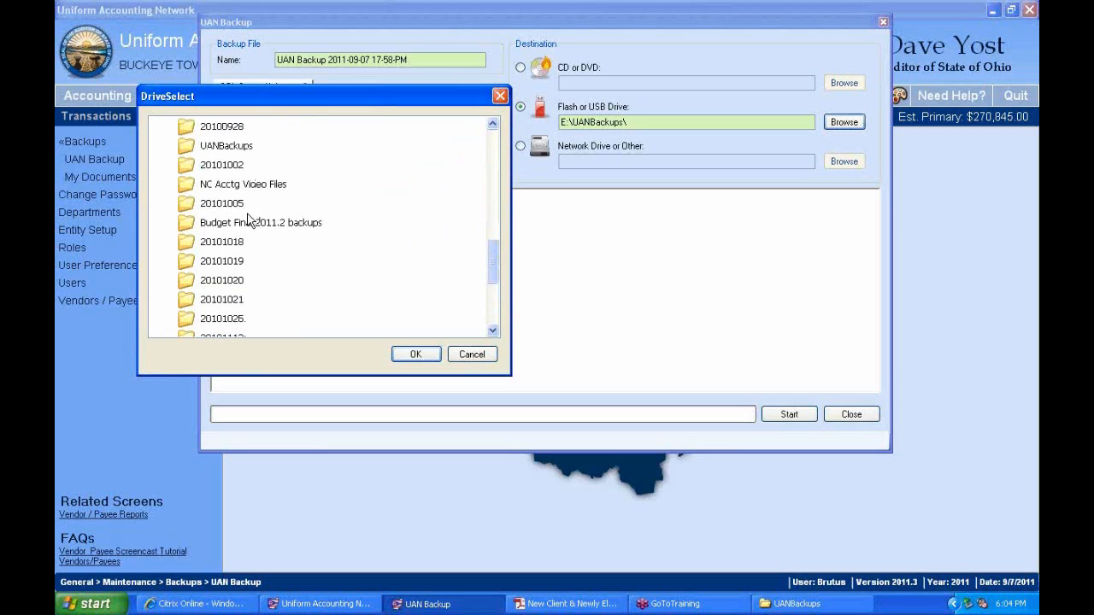
pyautogui.click(216, 149)
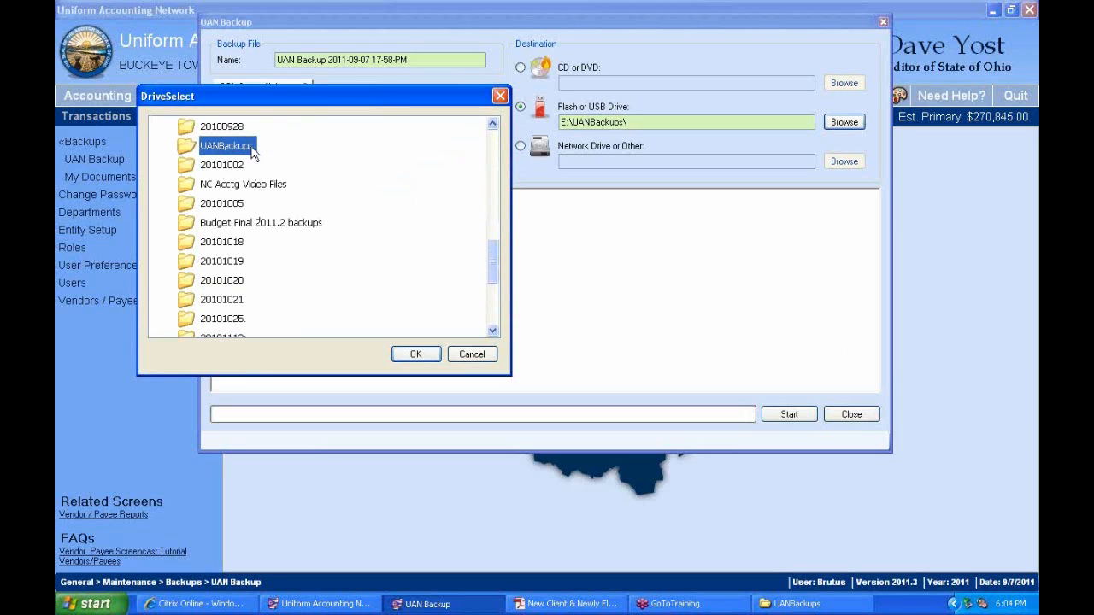
pyautogui.click(415, 357)
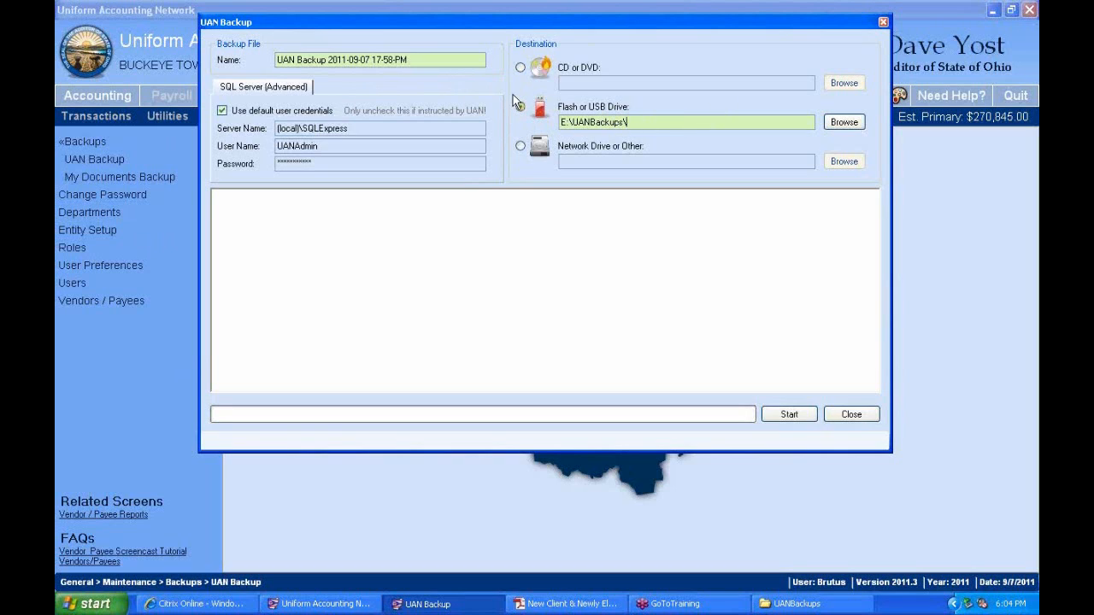
# Add "Sept" in front of the default backup file name
pyautogui.click(412, 56)
pyautogui.moveTo(413, 56); pyautogui.dragTo(241, 56)
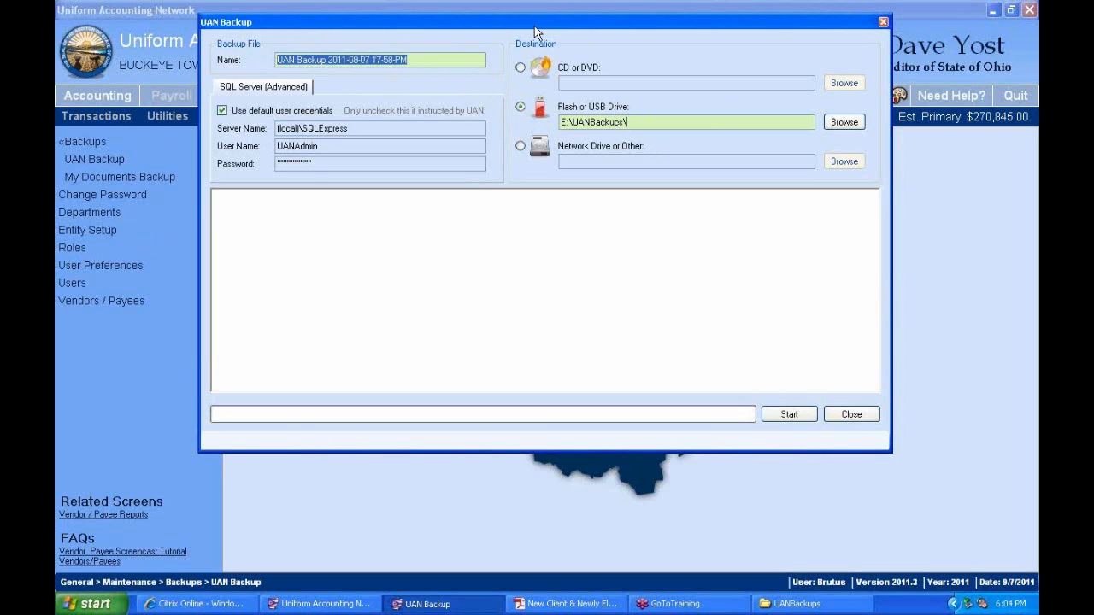
pyautogui.click(372, 59)
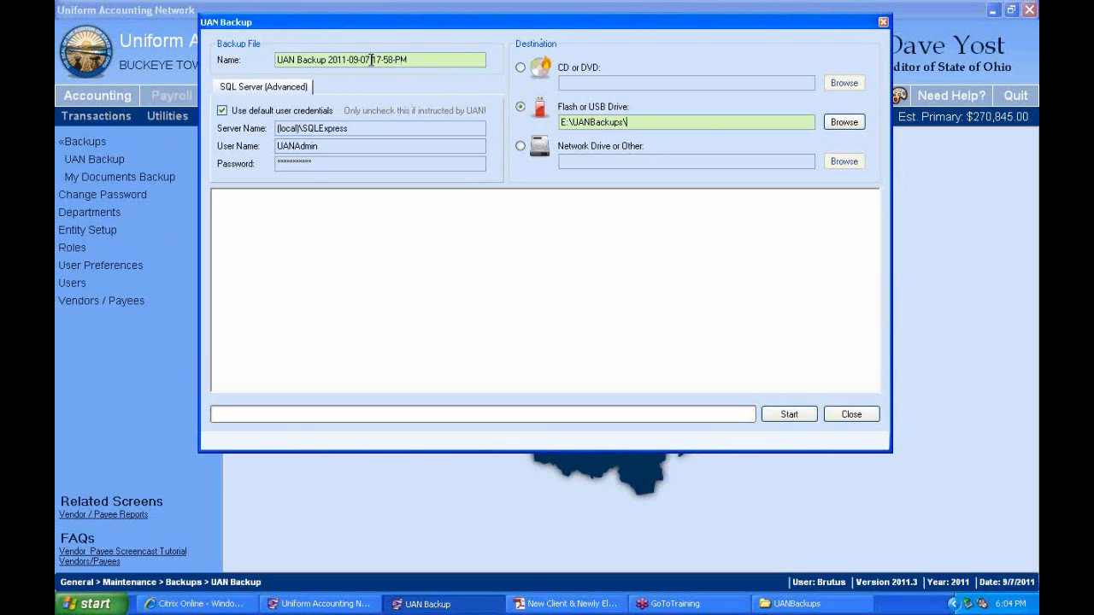
pyautogui.keyDown('shift'); pyautogui.click(413, 59); pyautogui.keyUp('shift')
pyautogui.moveTo(422, 56); pyautogui.dragTo(249, 43)
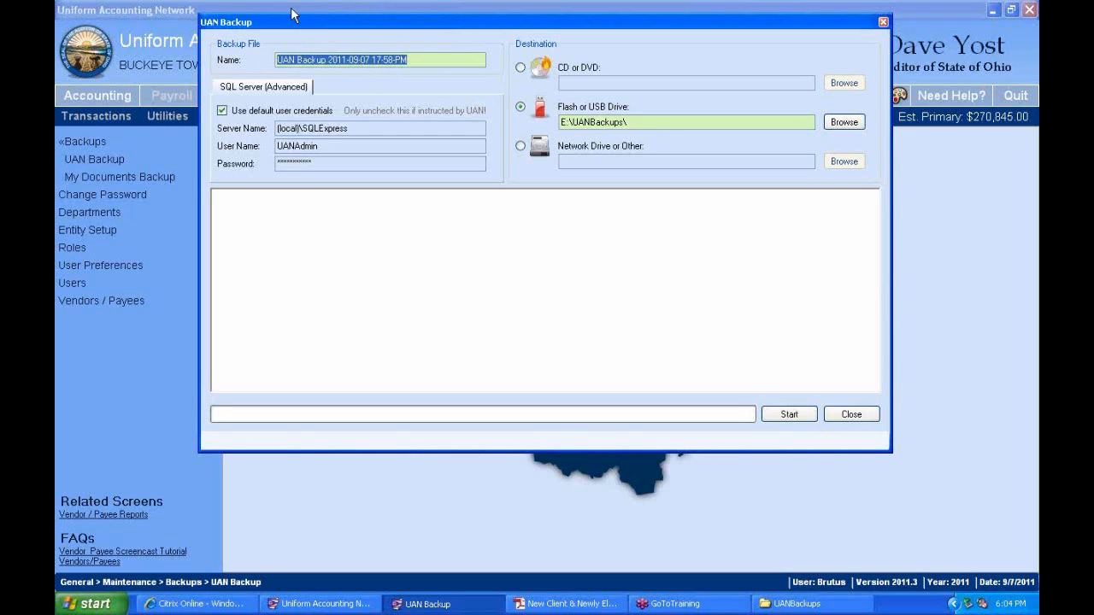
pyautogui.click(276, 60)
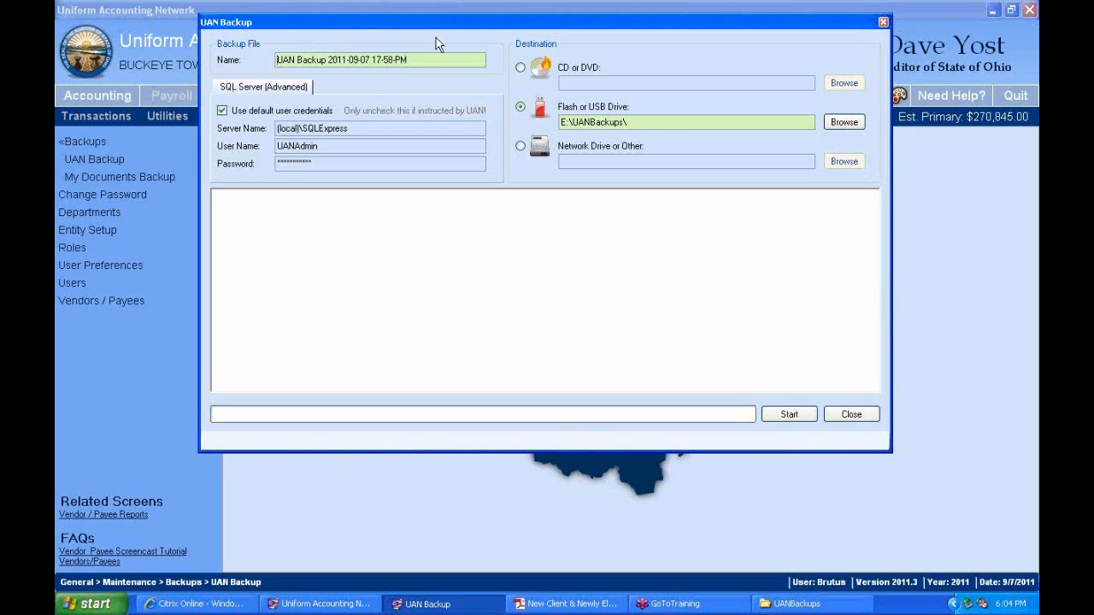
pyautogui.write('Sept')
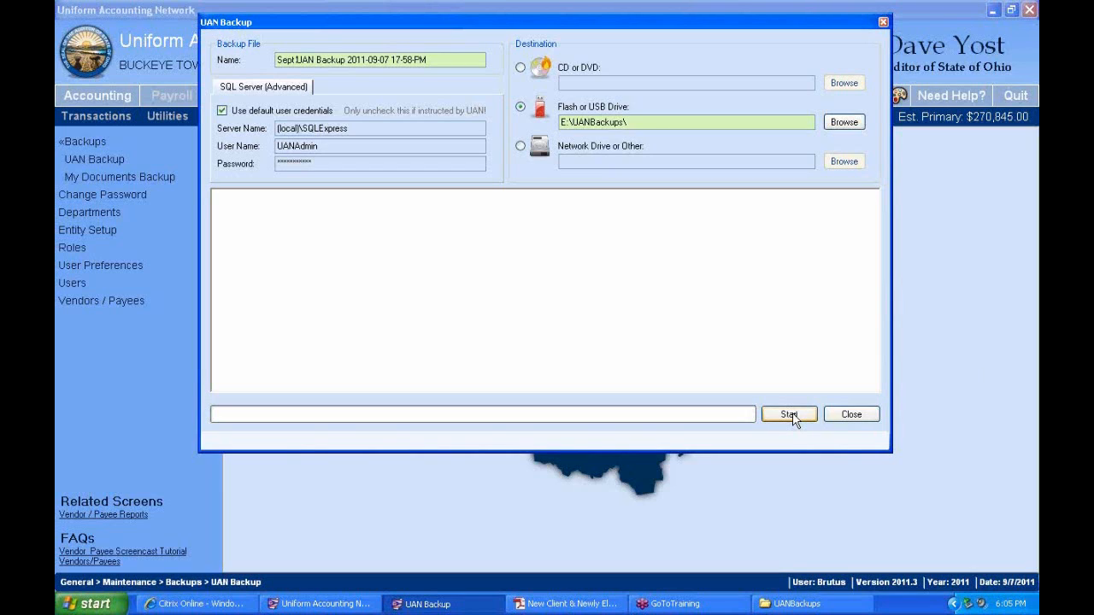
# Run the UAN backup to the flash drive and check the completion line in the log
pyautogui.click(791, 415)
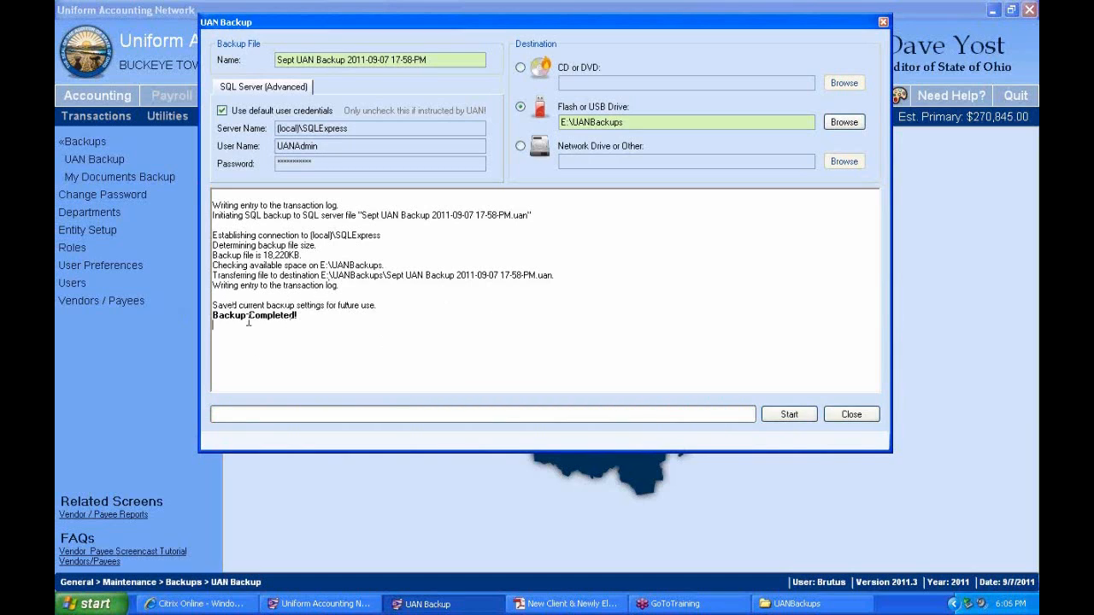
pyautogui.moveTo(307, 314); pyautogui.dragTo(206, 330)
pyautogui.doubleClick(231, 315)
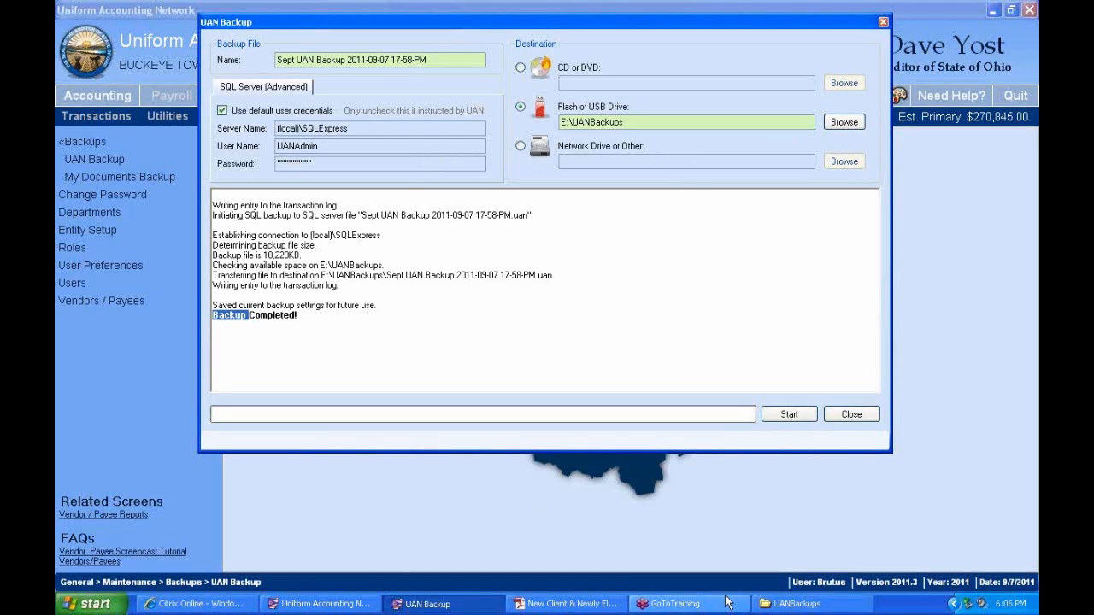
# Check the Sept UAN Backup file saved in the flash drive's UANBackups folder, moving the folder window aside and closing it when done
pyautogui.click(818, 605)
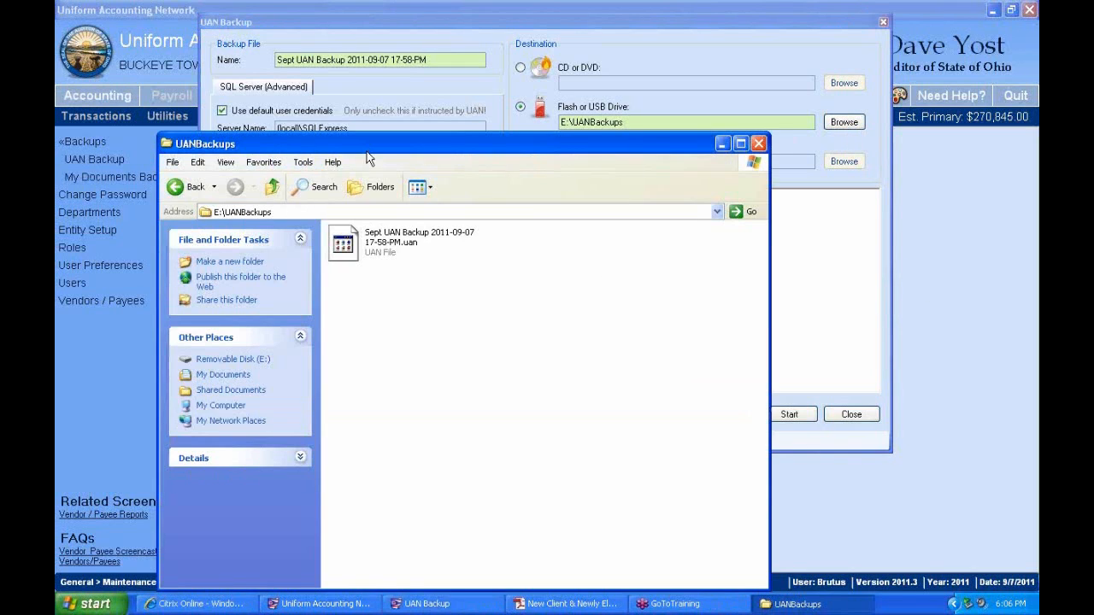
pyautogui.moveTo(363, 159); pyautogui.dragTo(298, 7)
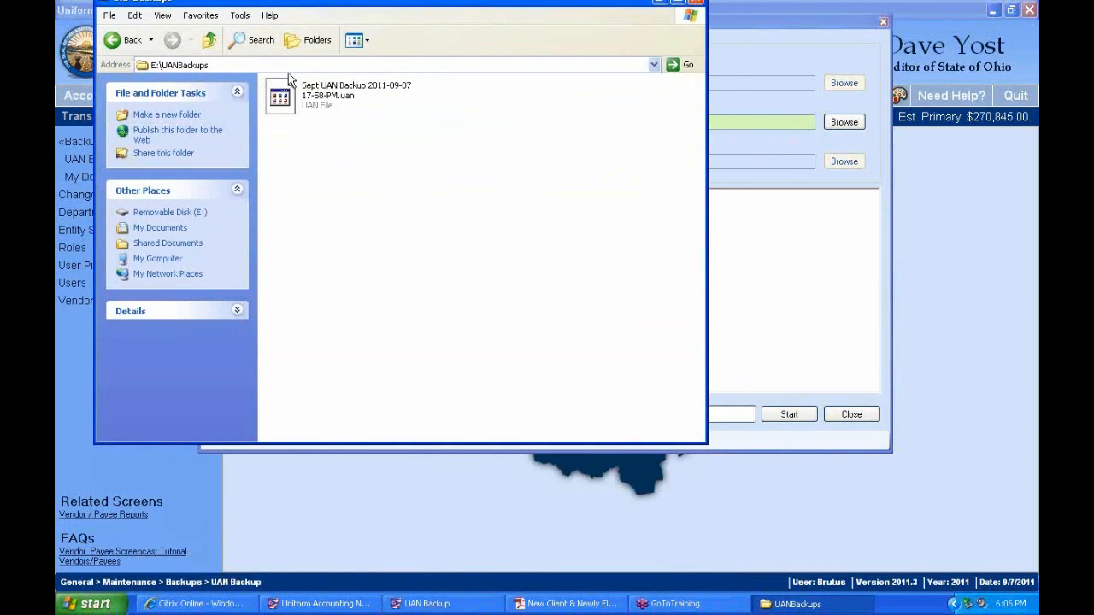
pyautogui.click(306, 98)
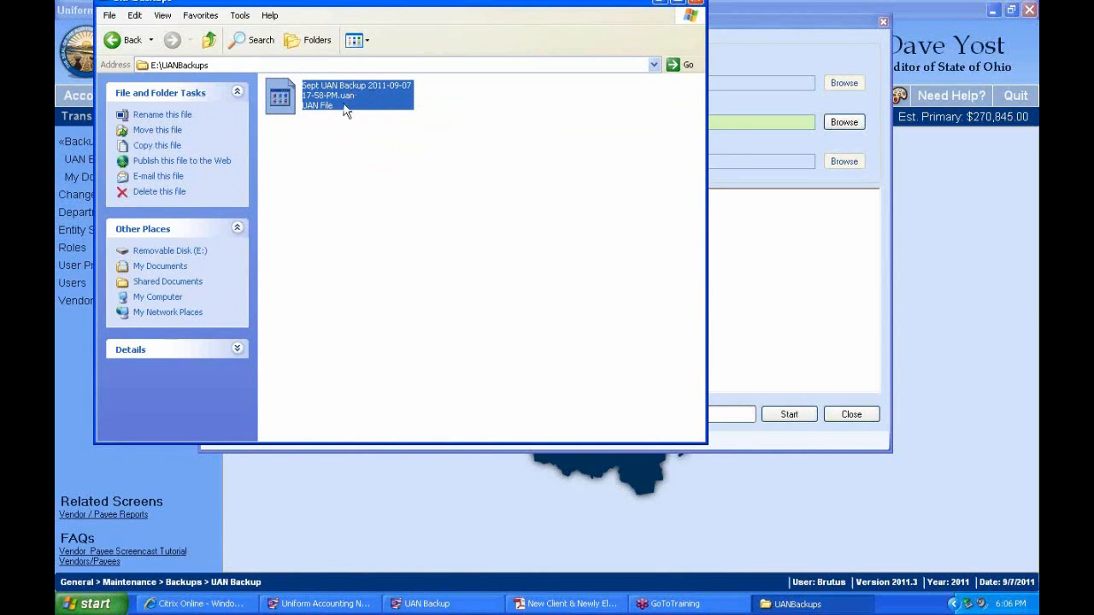
pyautogui.moveTo(633, 7); pyautogui.dragTo(609, 66)
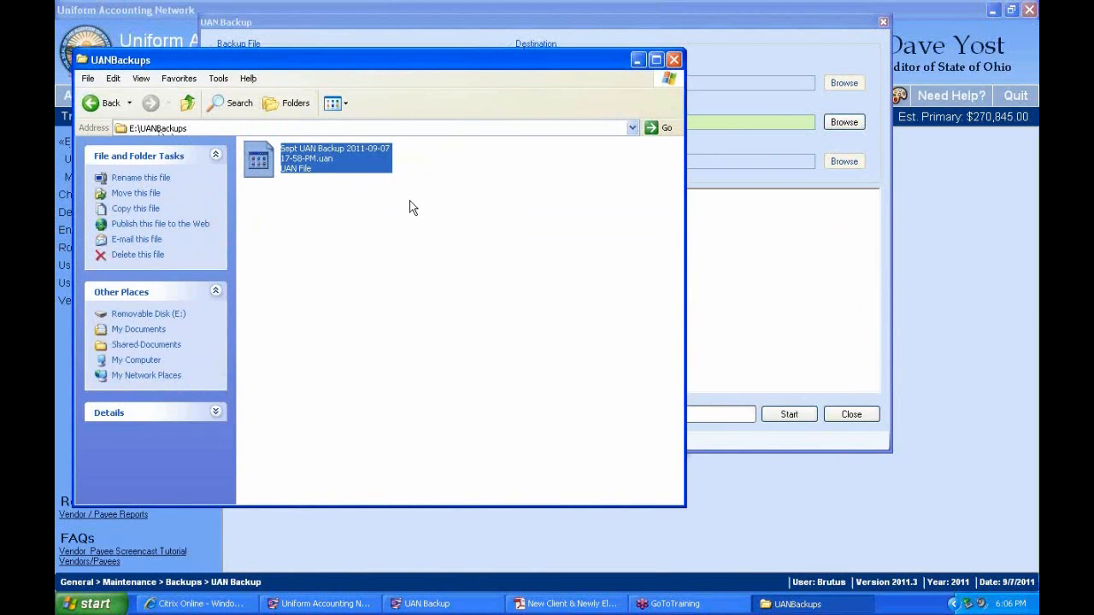
pyautogui.click(674, 60)
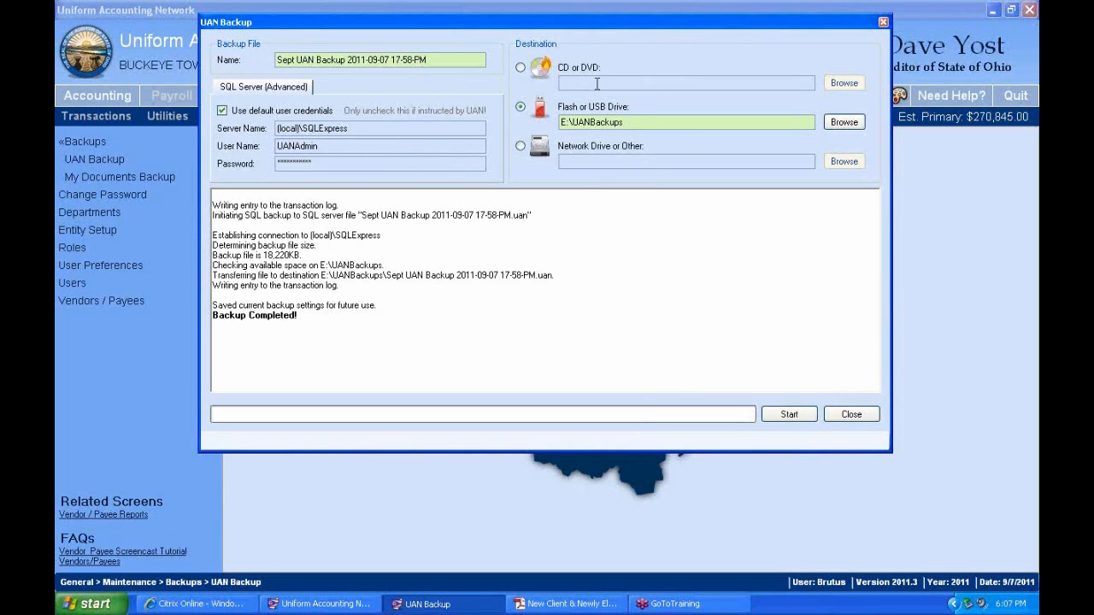
# Switch to the New Client & Newly Elected Handbook PDF, review the backup frequency recommendations on page 106, and minimize it
pyautogui.click(568, 605)
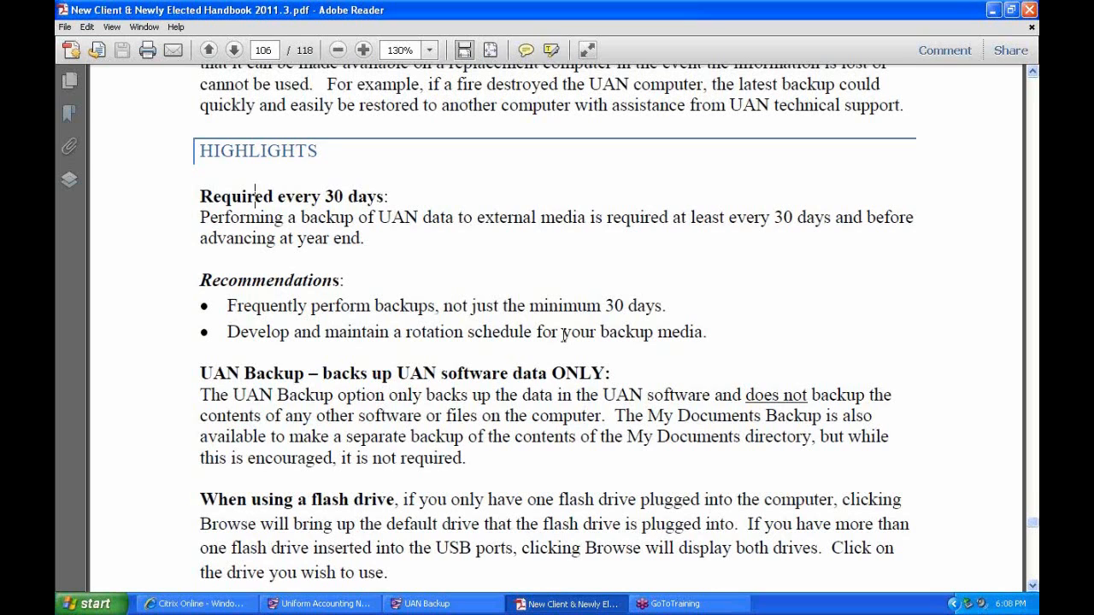
pyautogui.doubleClick(644, 305)
pyautogui.click(994, 11)
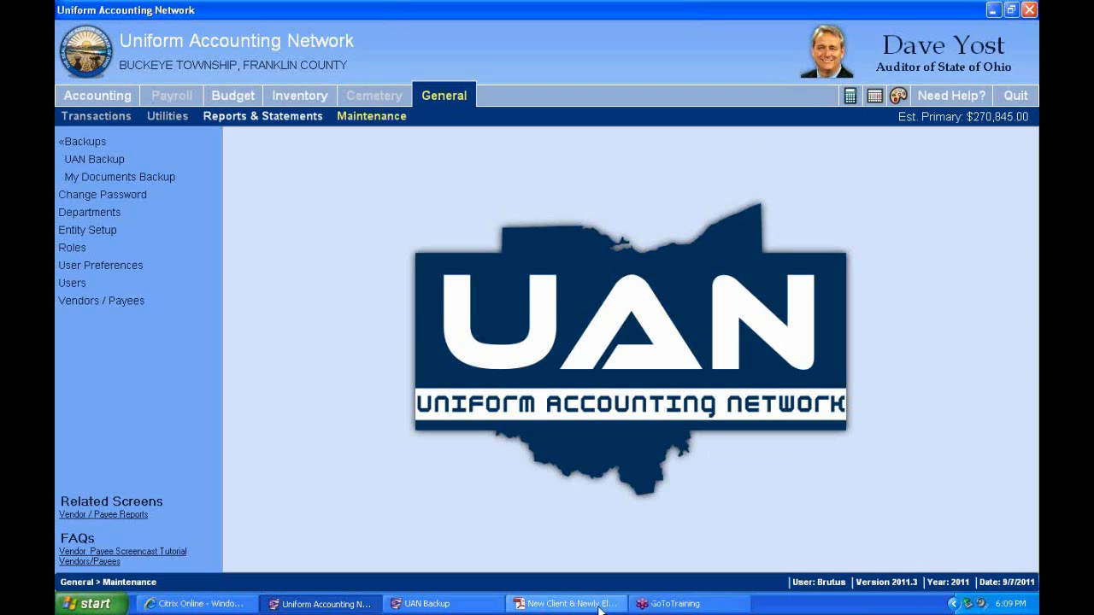
# Return to the UAN Backup window, highlight the completion line in the log, and close the window
pyautogui.click(431, 604)
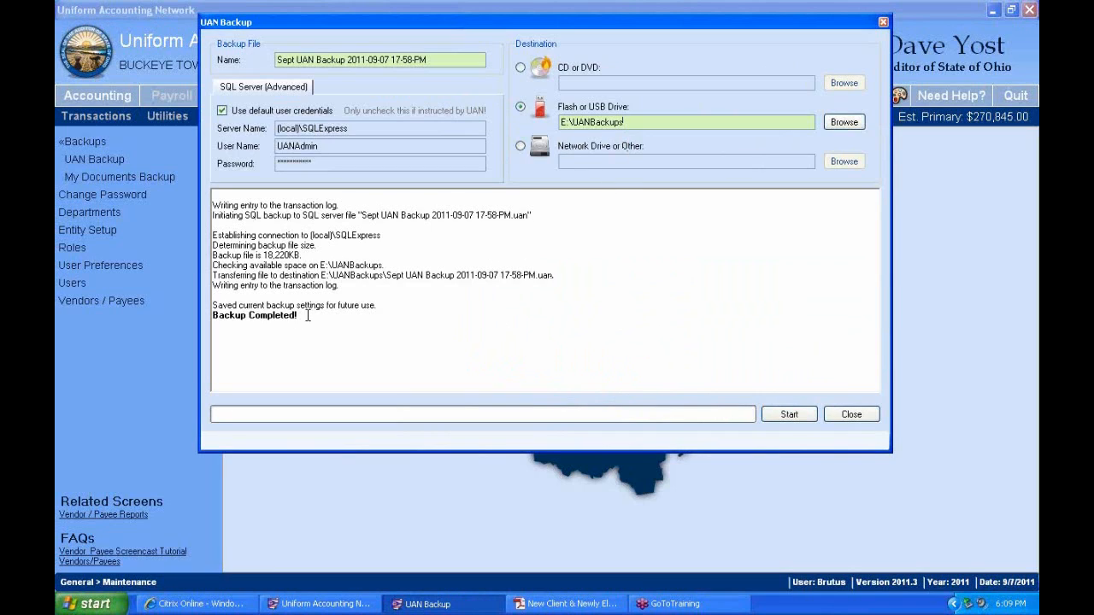
pyautogui.moveTo(299, 316); pyautogui.dragTo(209, 312)
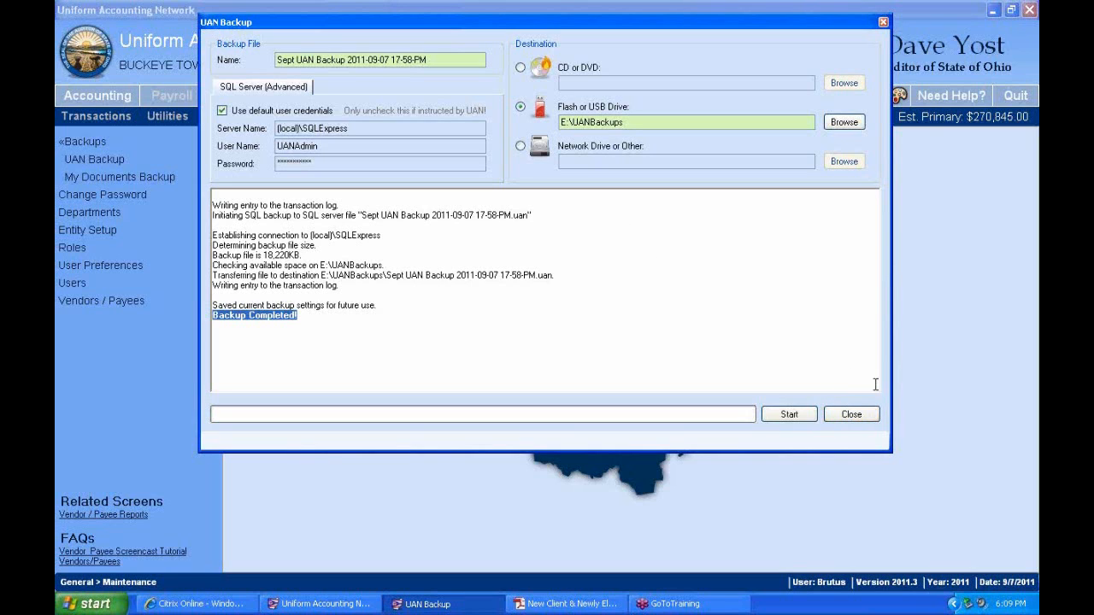
pyautogui.click(862, 416)
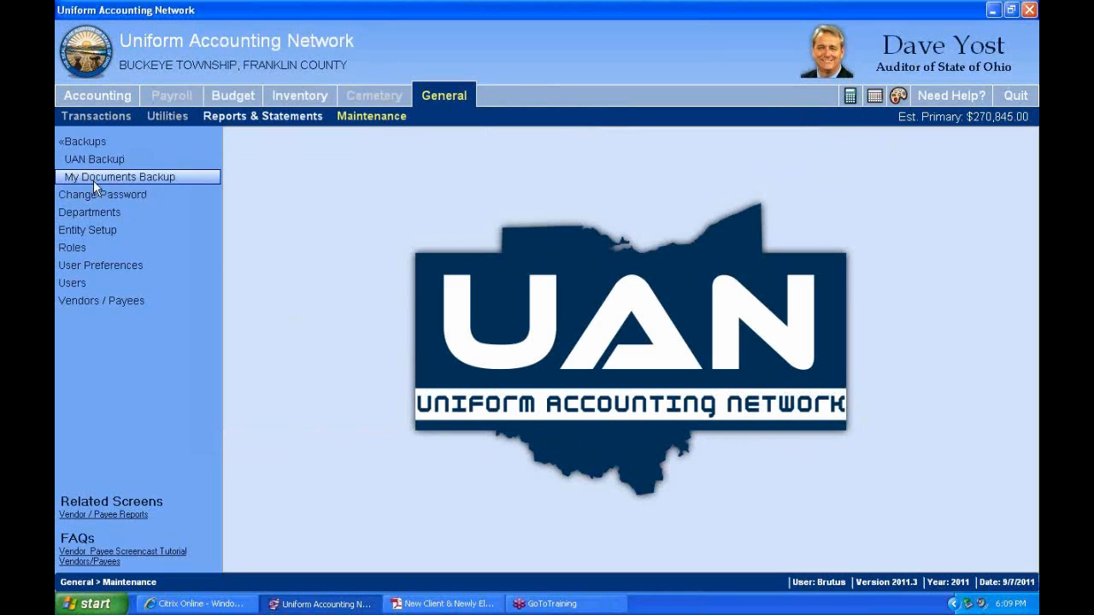
# Open My Documents Backup, acknowledge the notice, examine the file name and the Flash or USB Drive destination, and close without starting a backup
pyautogui.click(124, 177)
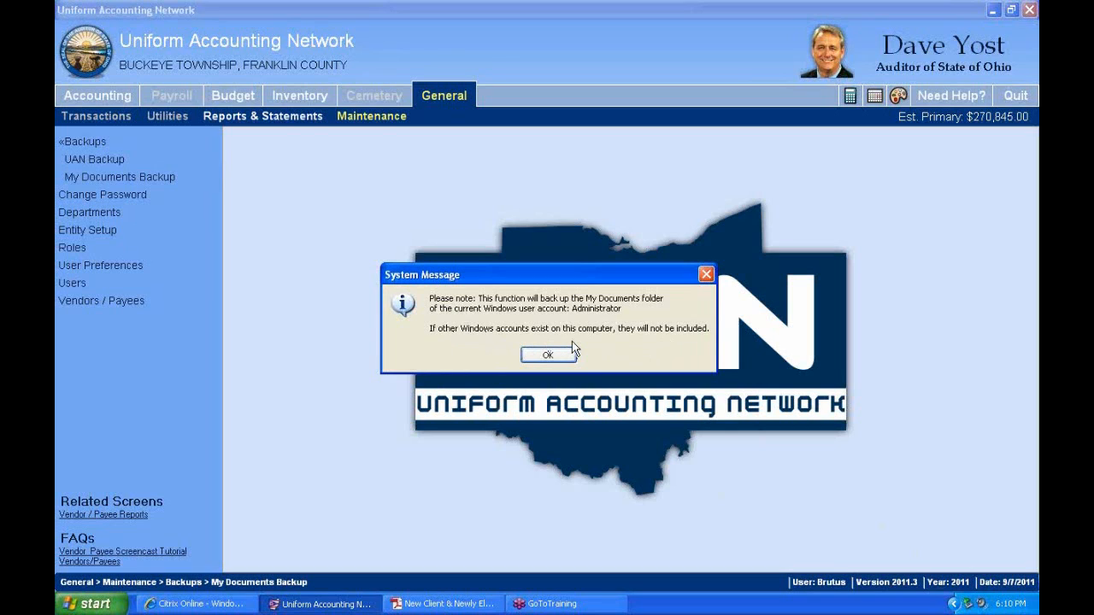
pyautogui.click(547, 357)
pyautogui.click(547, 357)
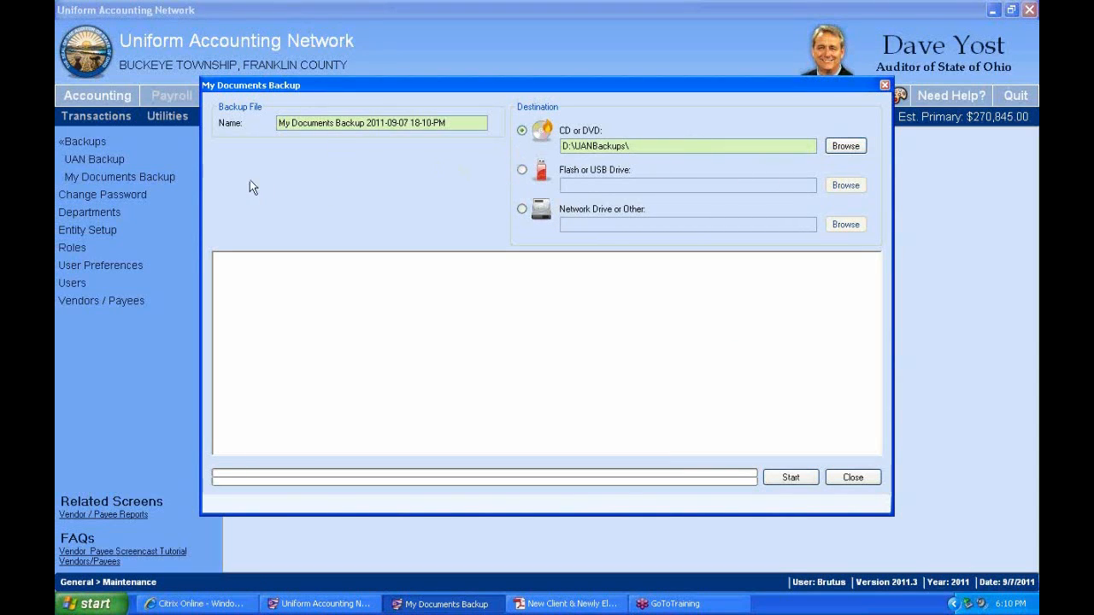
pyautogui.click(522, 170)
pyautogui.click(522, 130)
pyautogui.moveTo(280, 123); pyautogui.dragTo(439, 123)
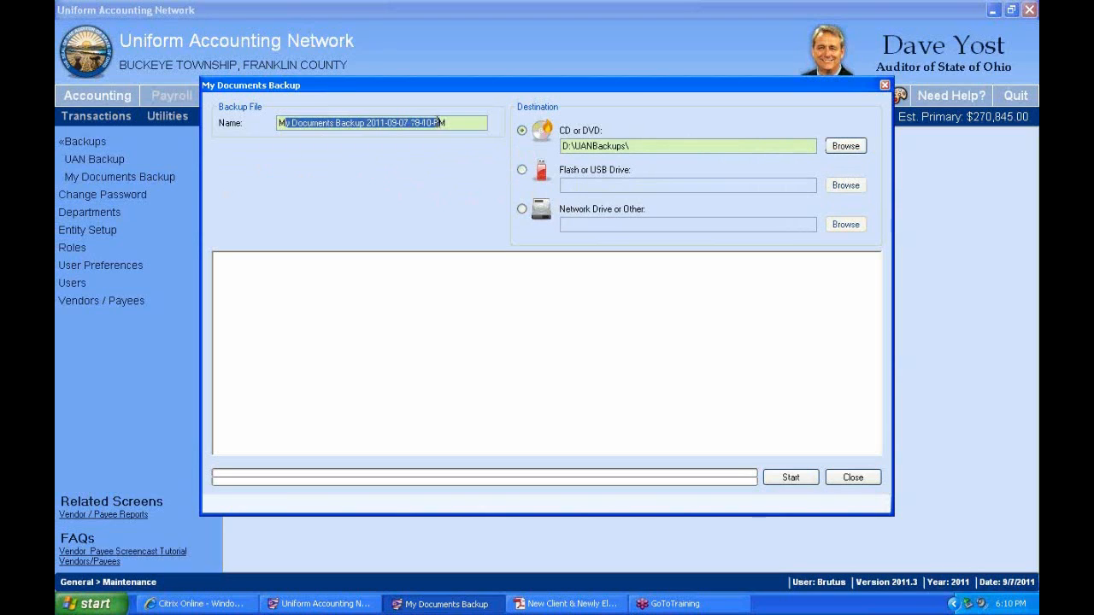
pyautogui.click(523, 170)
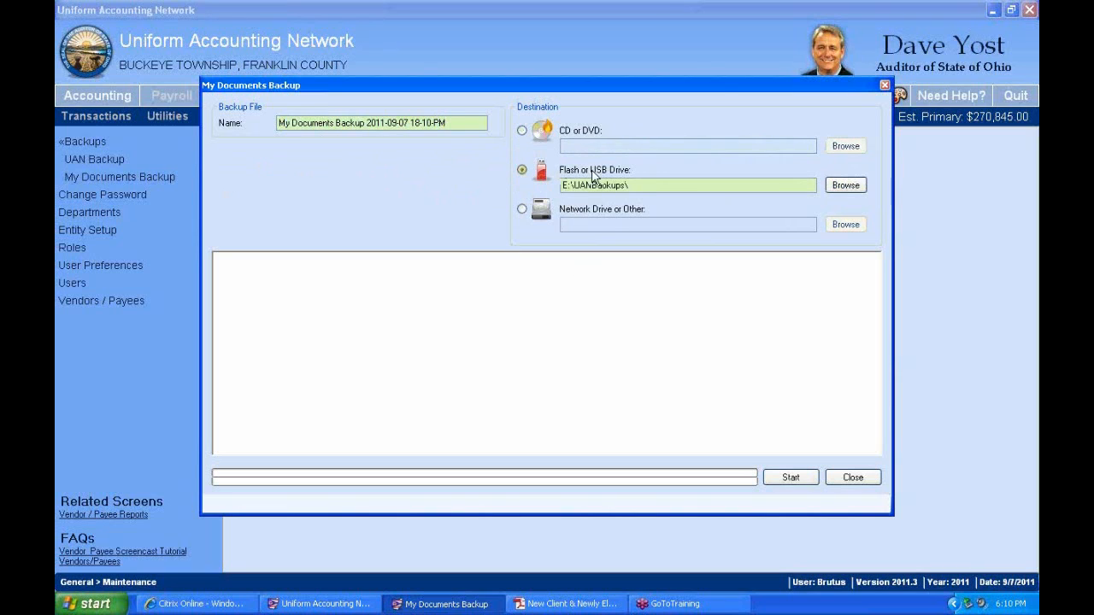
pyautogui.click(863, 483)
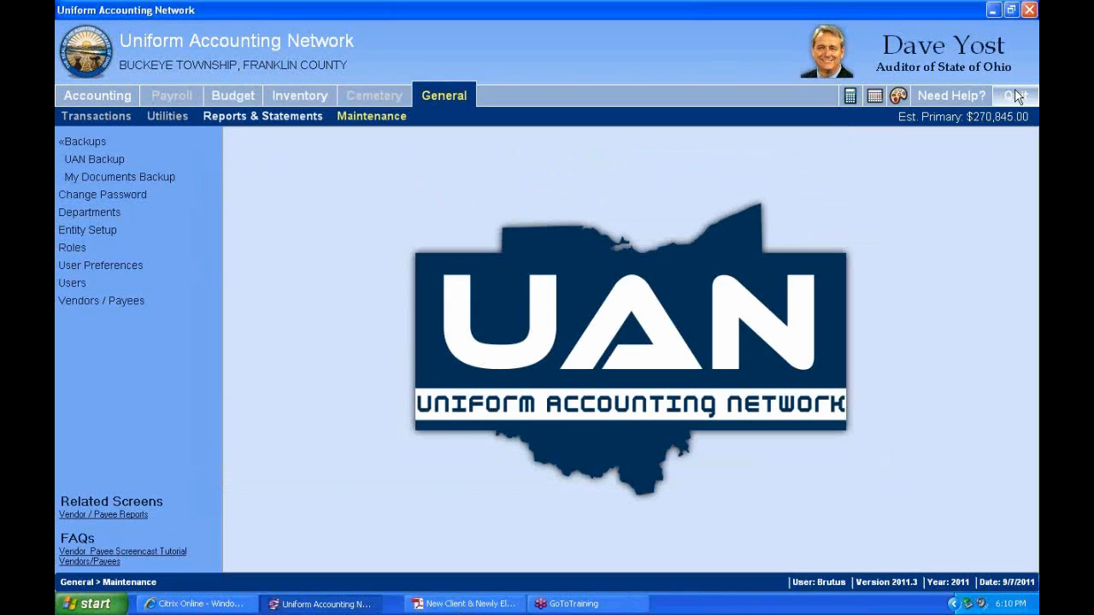
# Minimize UAN, open My Documents from the desktop, and point out the UAN Manuals and UAN Quick Tips folders
pyautogui.click(993, 10)
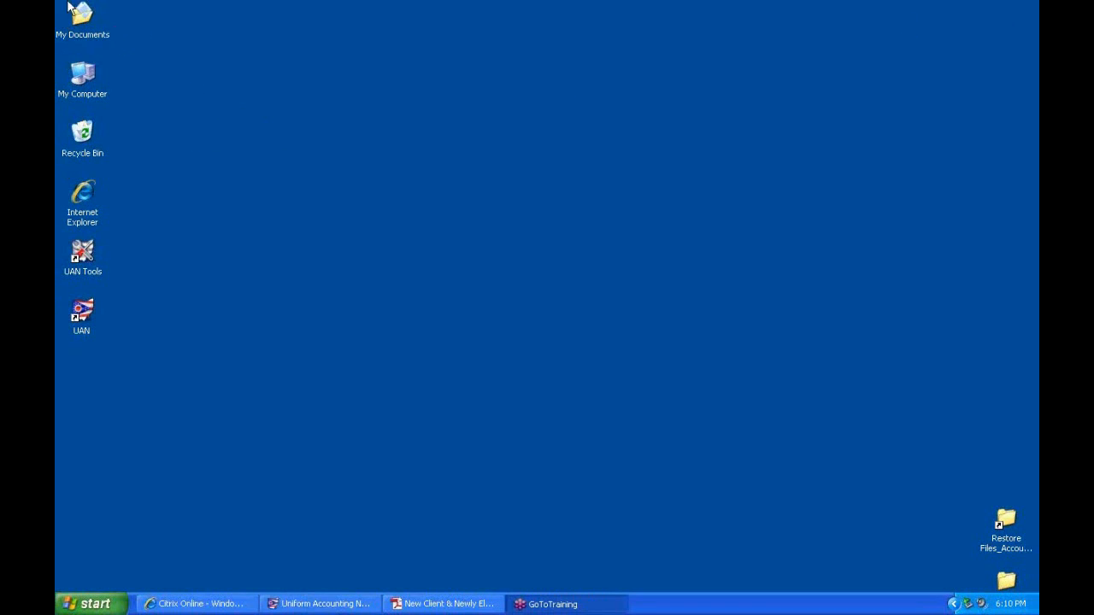
pyautogui.click(85, 22)
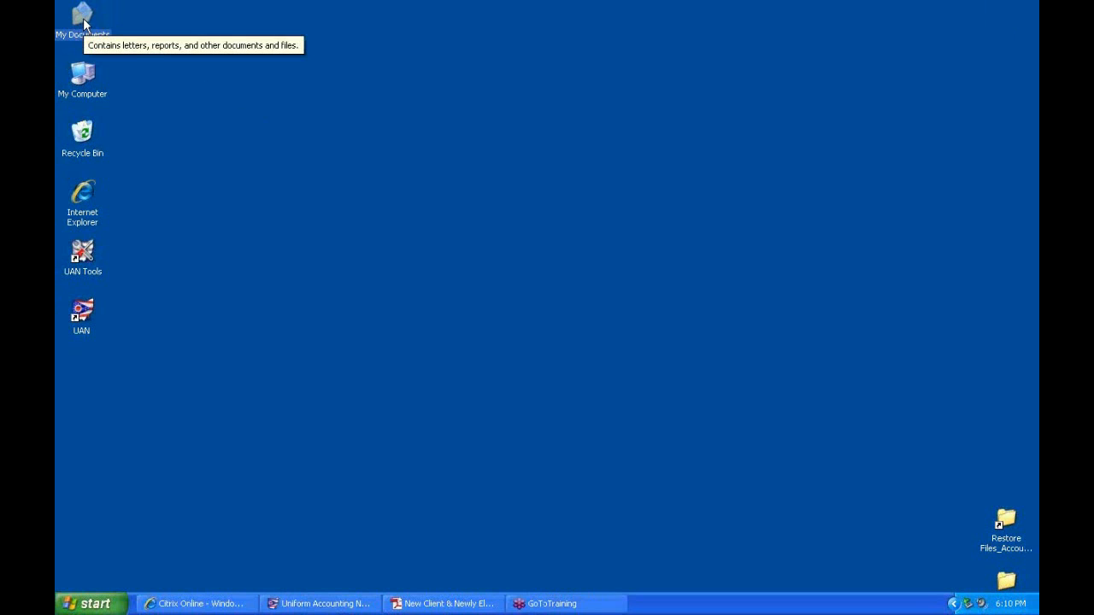
pyautogui.doubleClick(82, 17)
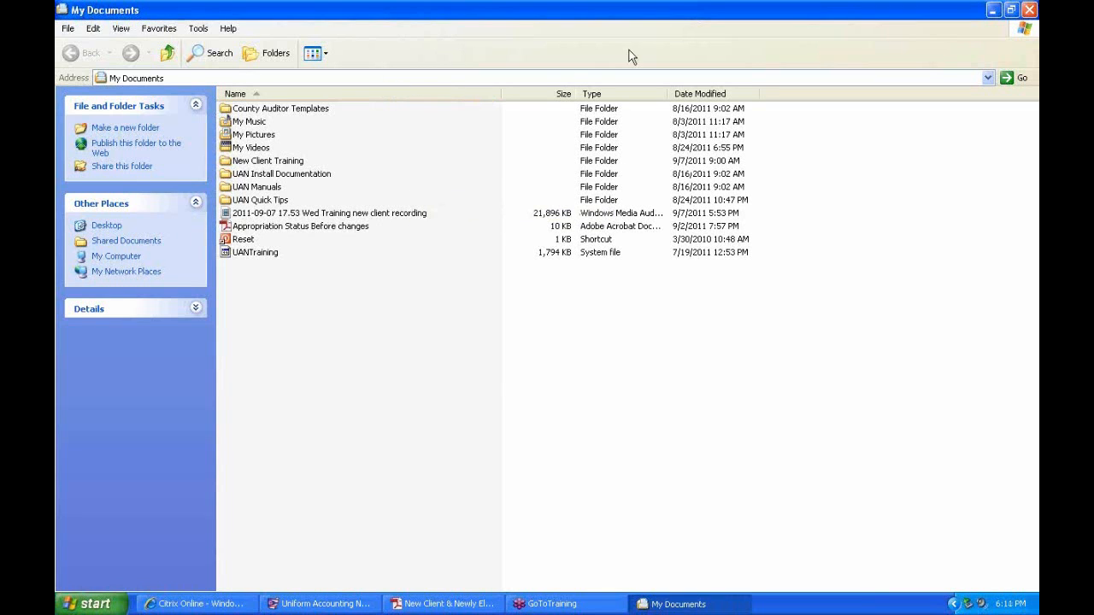
pyautogui.click(257, 187)
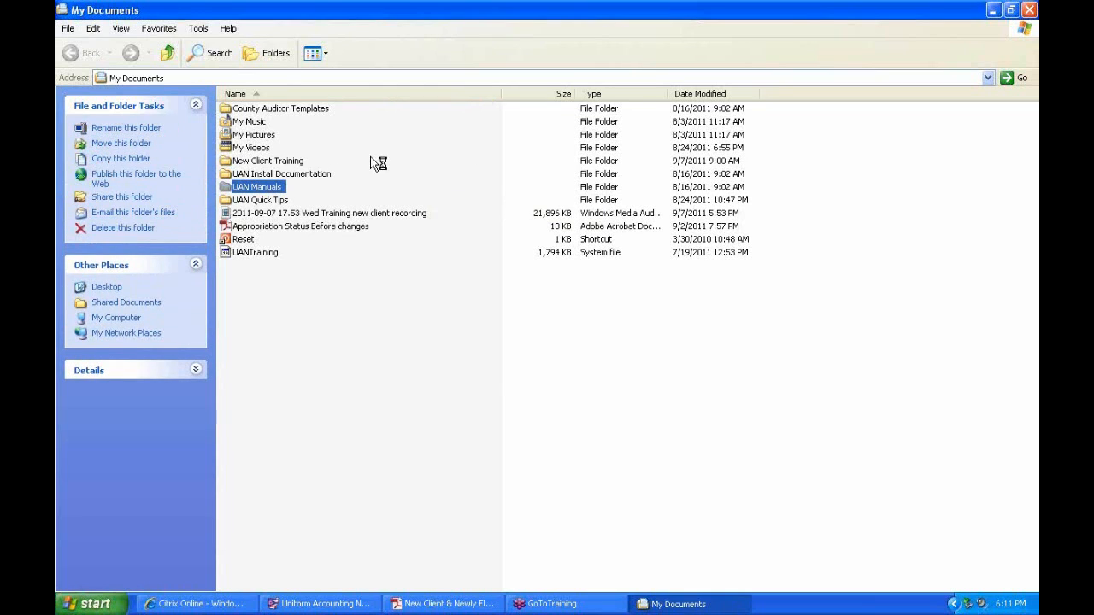
pyautogui.click(266, 200)
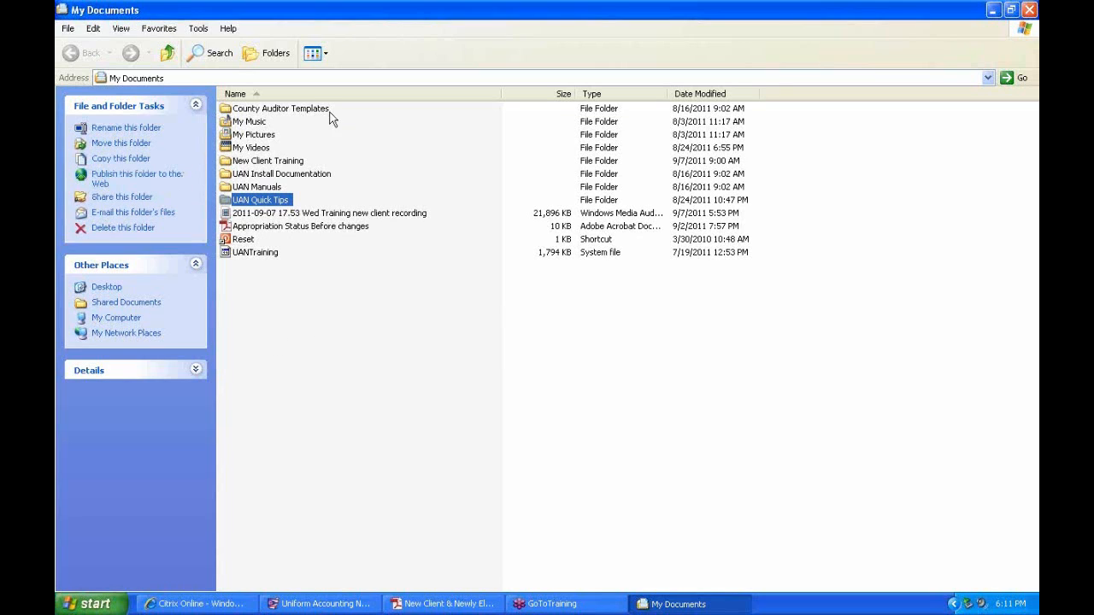
# Create a folder named Minutes in My Documents, look inside it, and close the My Documents window
pyautogui.click(425, 137)
pyautogui.click(152, 128)
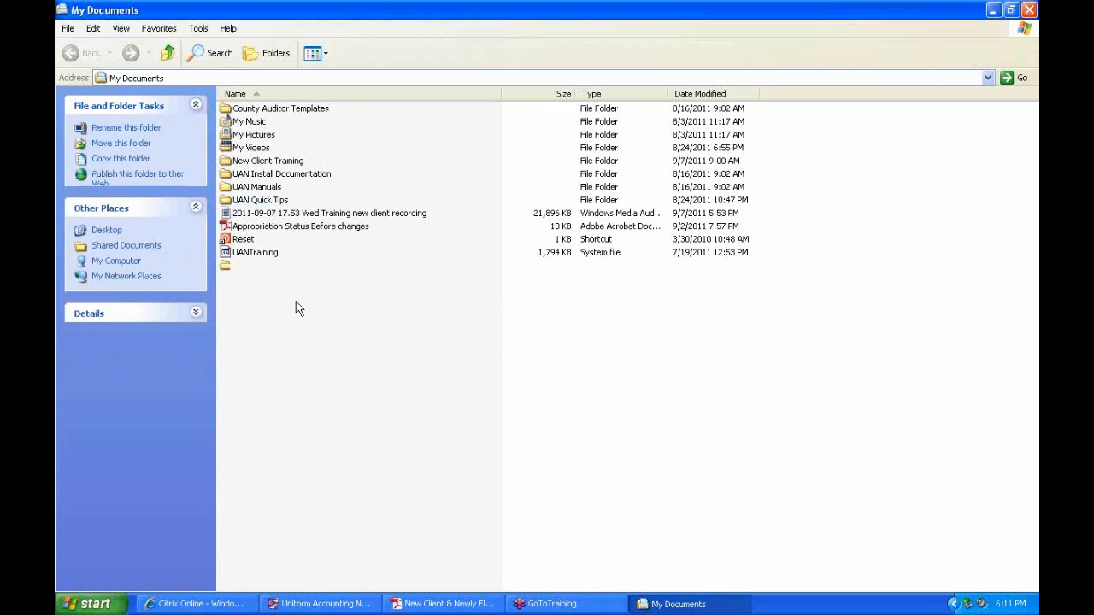
pyautogui.write('Minurw')
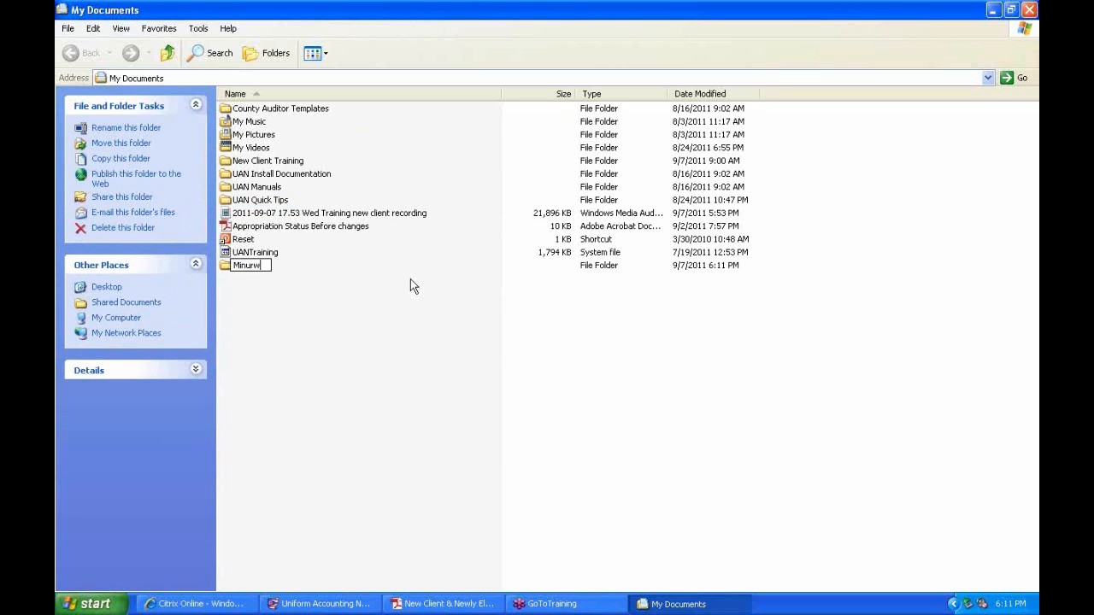
pyautogui.press('BackSpace')
pyautogui.press('BackSpace')
pyautogui.write('tes')
pyautogui.press('Return')
pyautogui.doubleClick(251, 267)
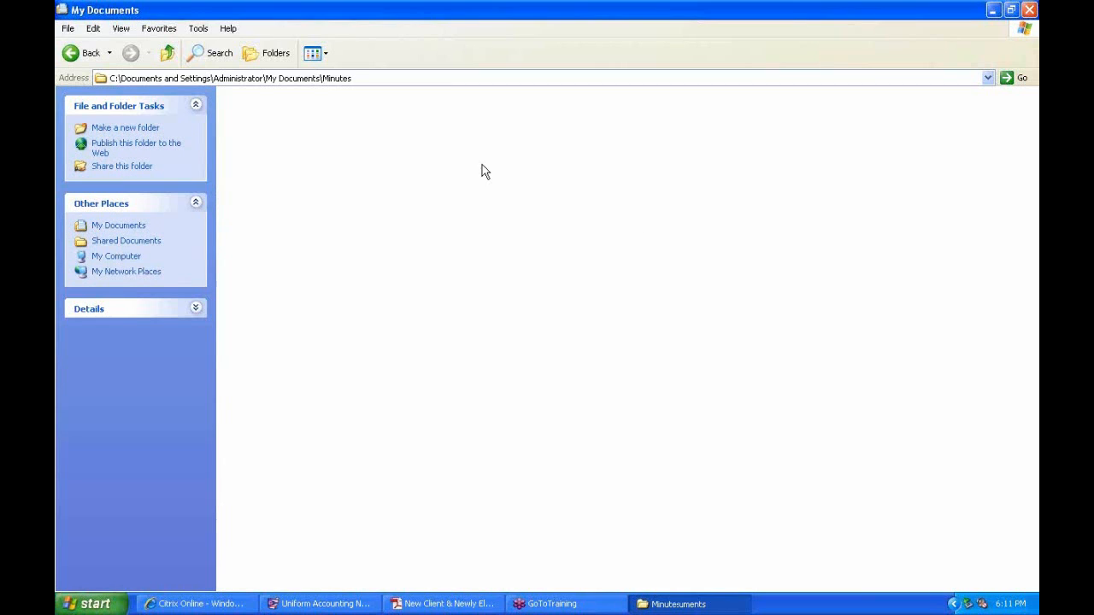
pyautogui.click(80, 57)
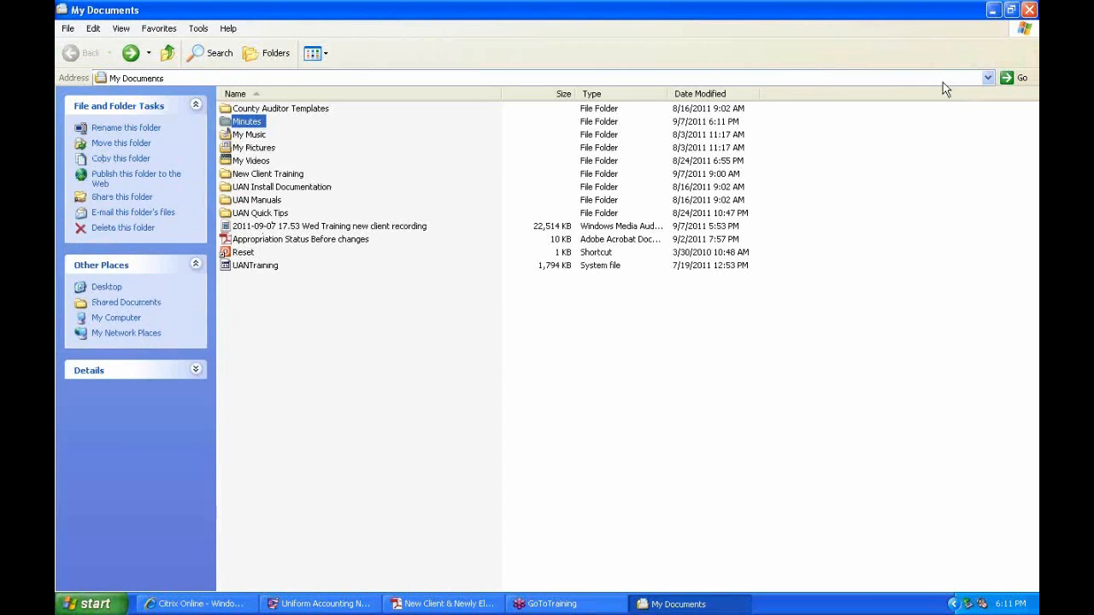
pyautogui.click(1030, 9)
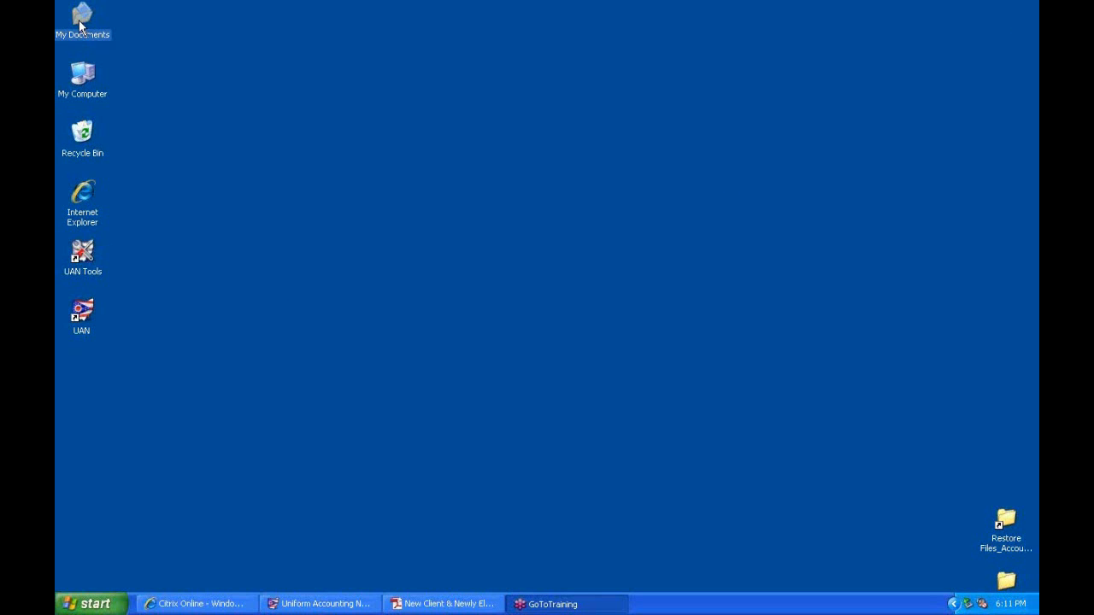
pyautogui.click(94, 605)
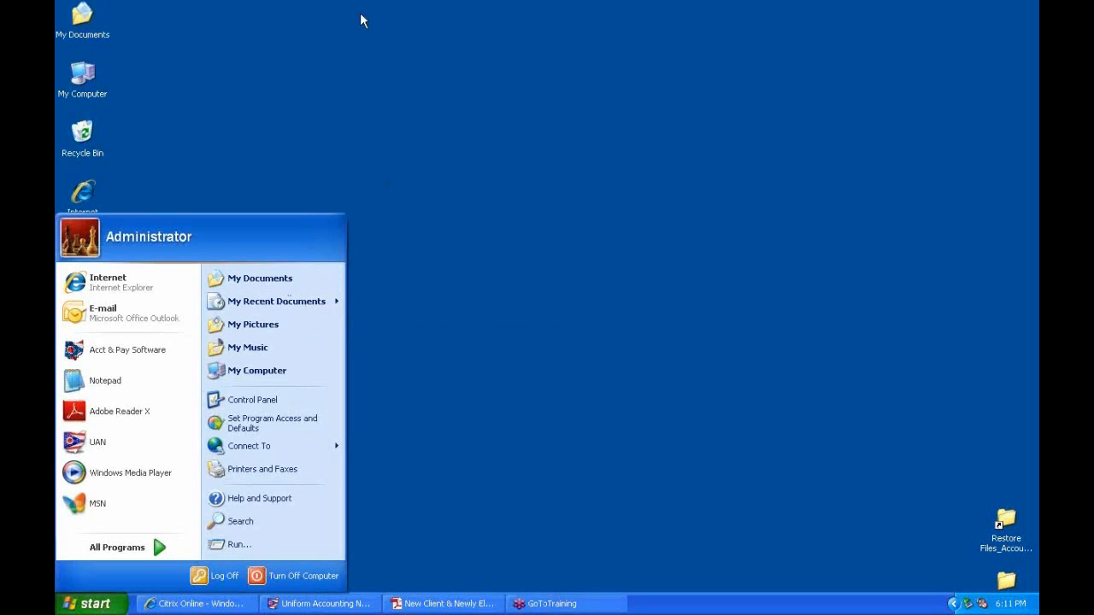
pyautogui.click(82, 18)
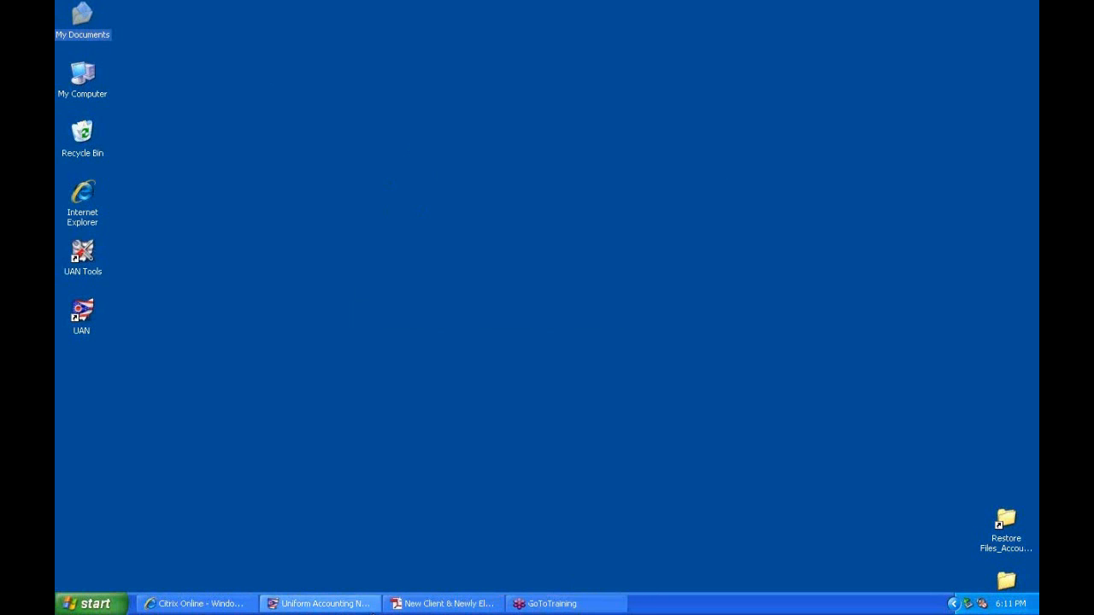
# Switch back to UAN and view the UAN Backup and My Documents Backup windows in turn, closing each without starting a backup
pyautogui.click(321, 603)
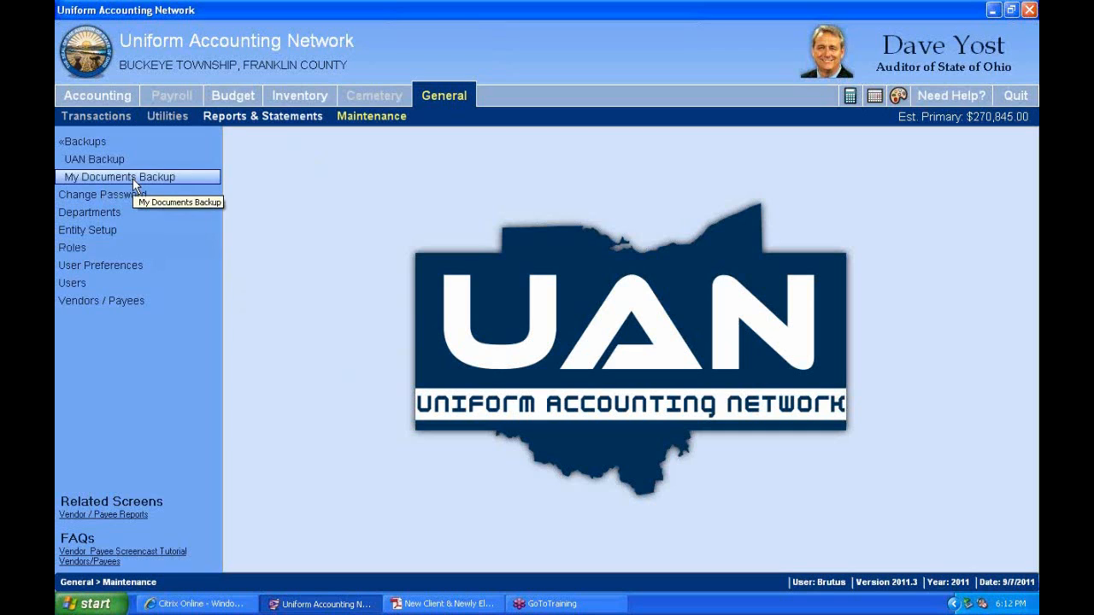
pyautogui.click(85, 160)
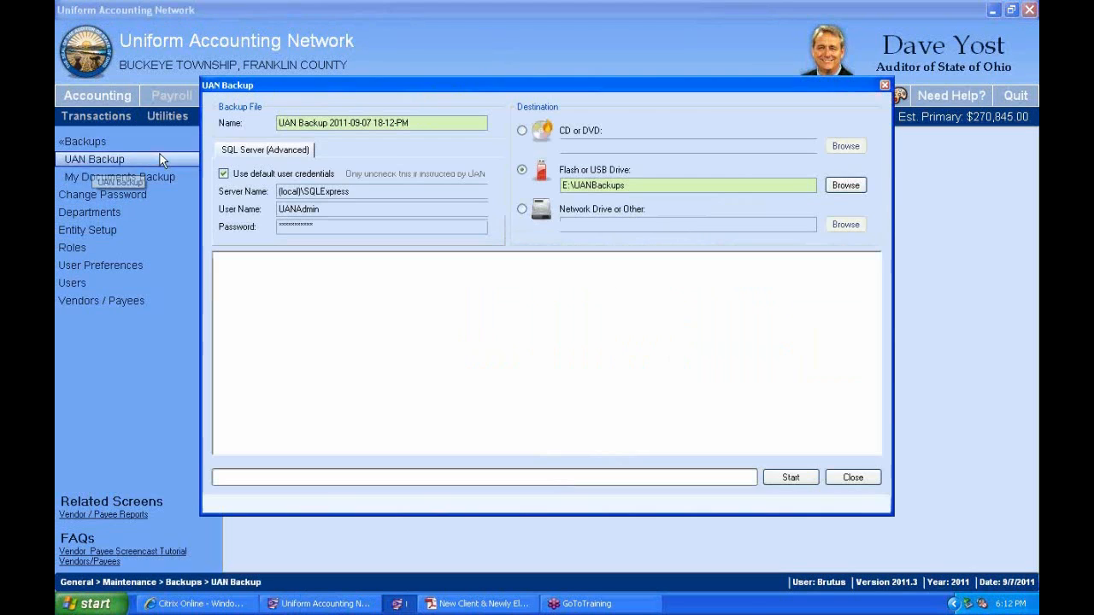
pyautogui.click(884, 85)
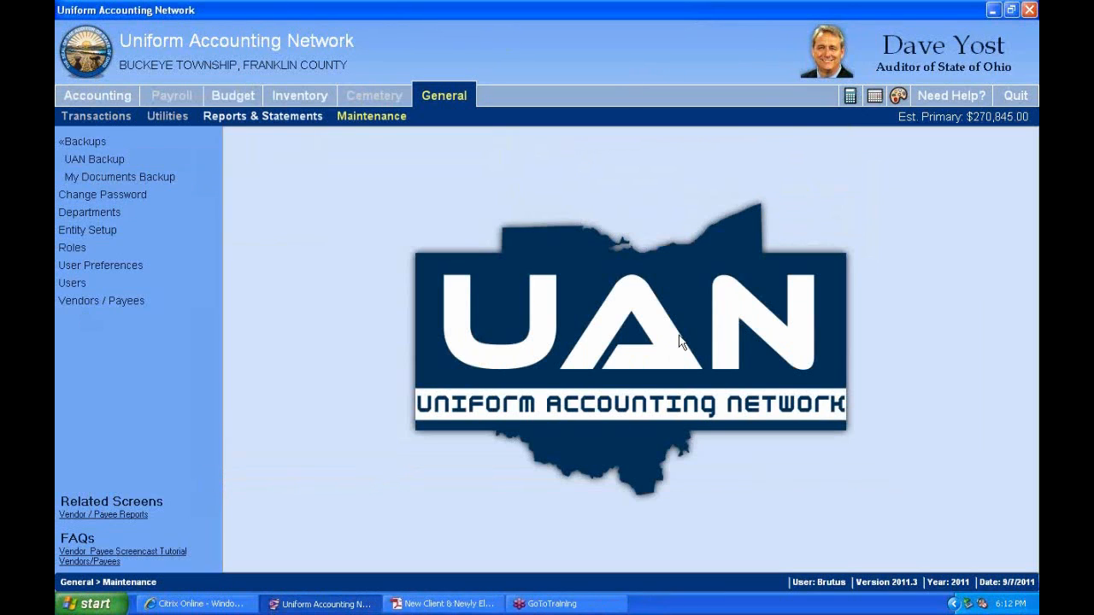
pyautogui.click(111, 178)
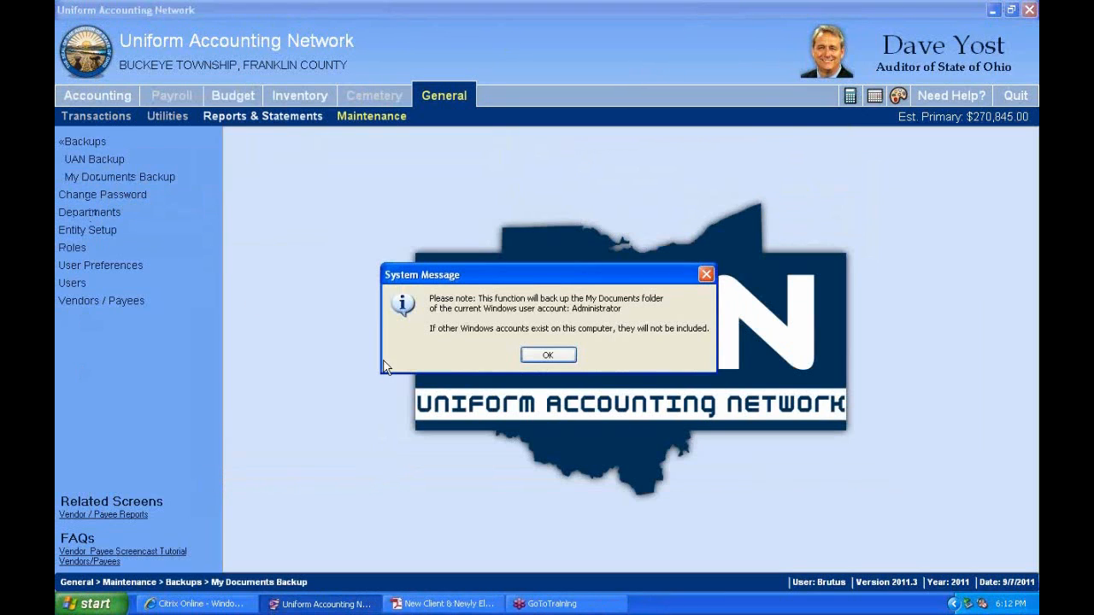
pyautogui.click(548, 354)
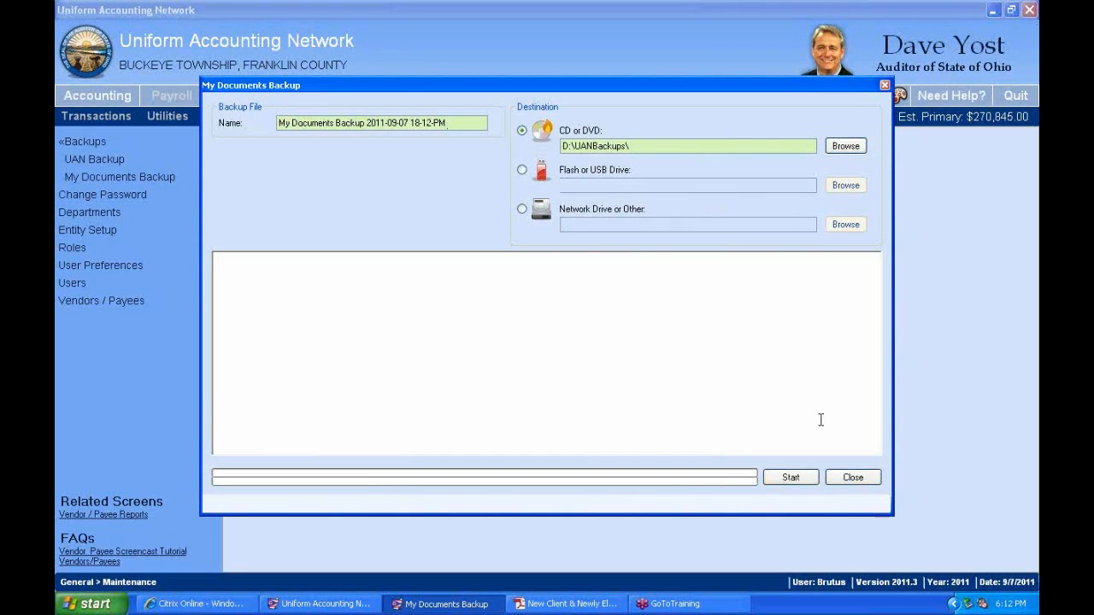
pyautogui.click(852, 477)
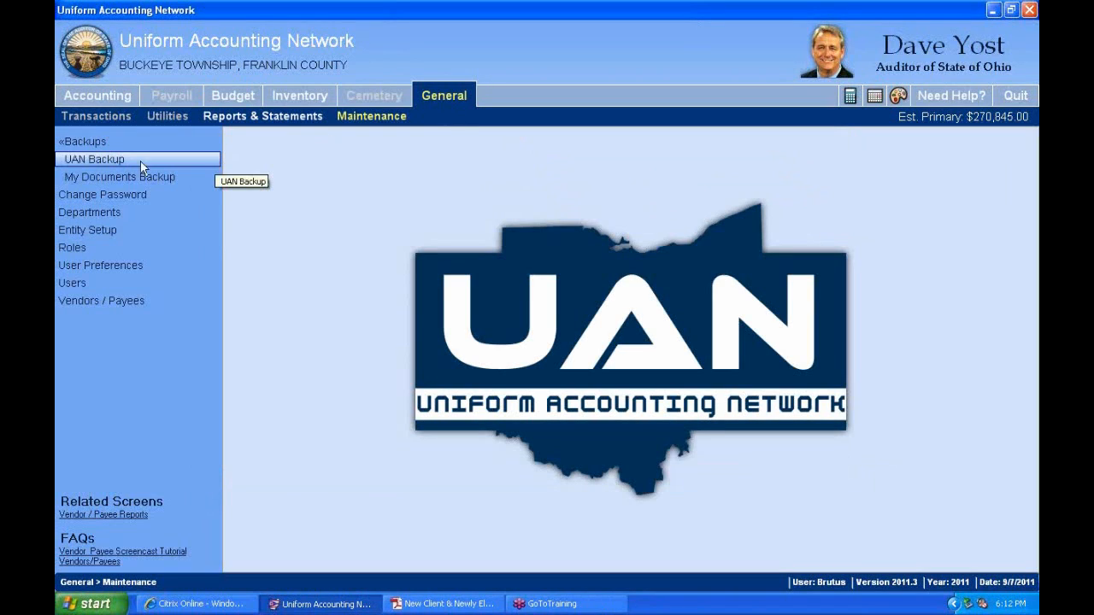
# Collapse the Backups group, look over the Change Password form, and close it without entering any password
pyautogui.click(75, 142)
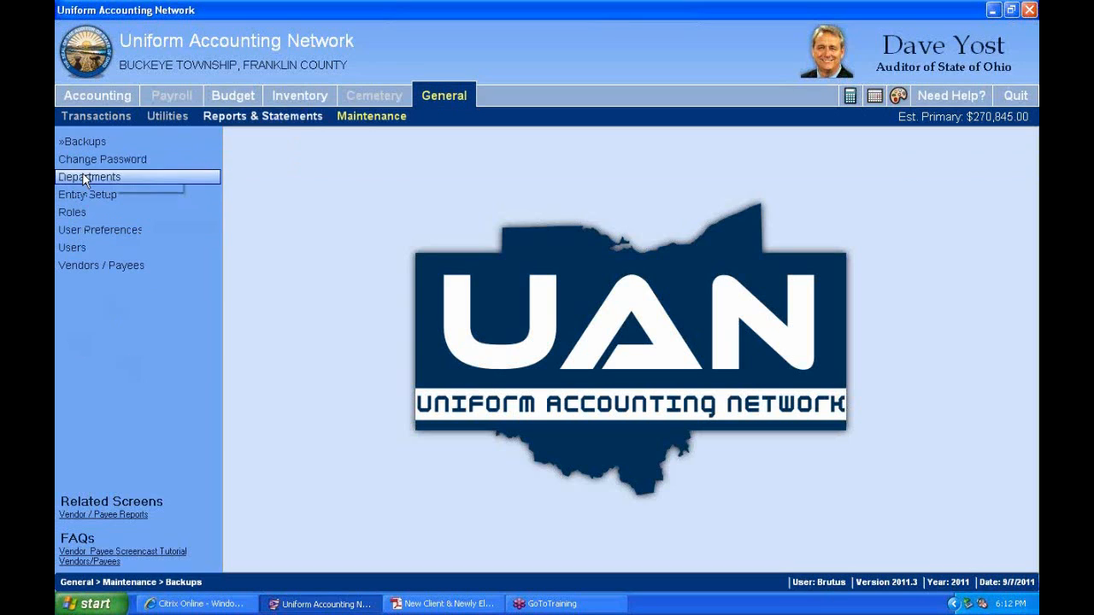
pyautogui.click(122, 162)
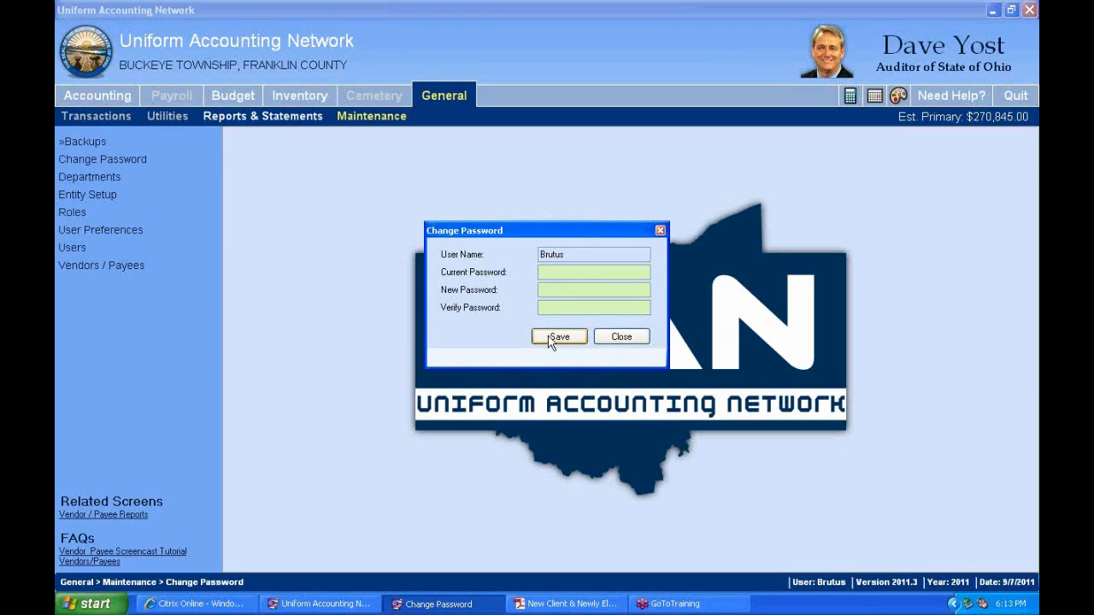
pyautogui.click(625, 341)
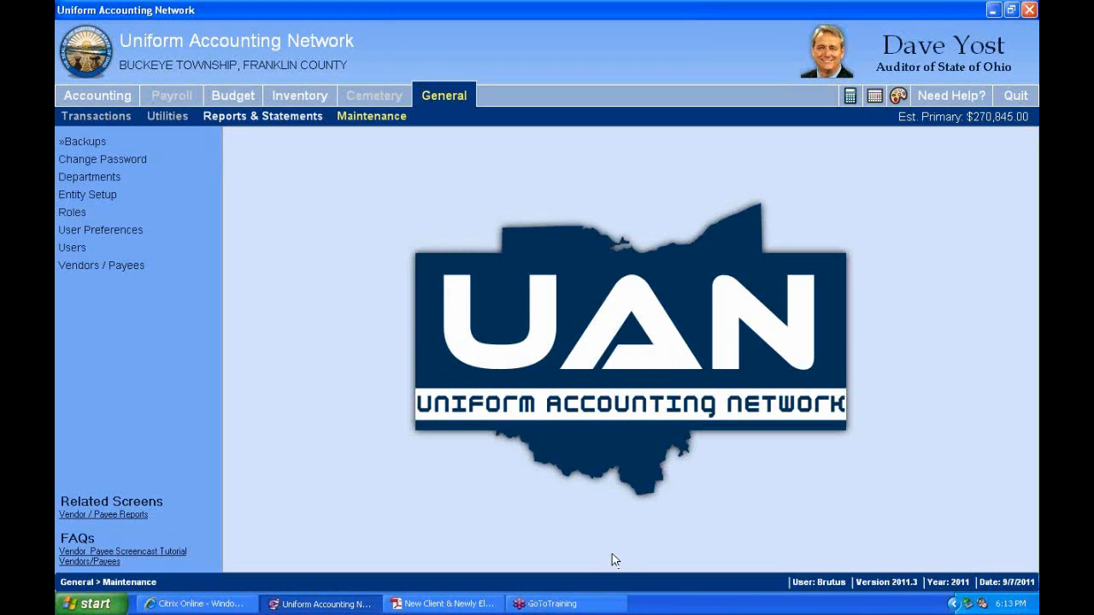
# Switch to the New Client Handbook in Adobe Reader, find the Change Password section, and highlight the sentence on the 90-day change rule
pyautogui.click(443, 603)
pyautogui.scroll(-20, 439, 372)
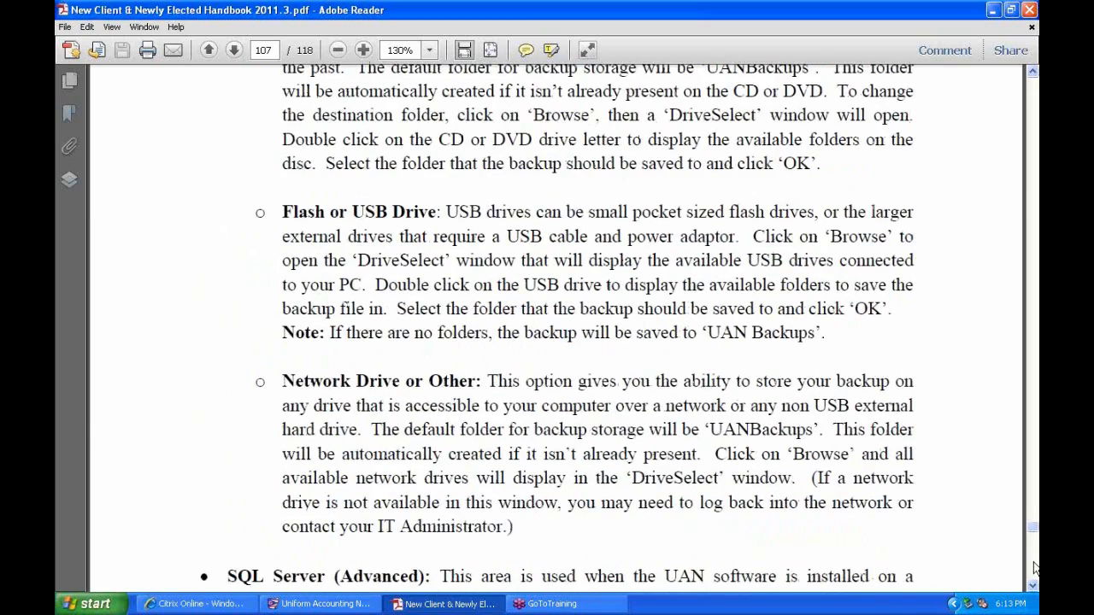
pyautogui.scroll(-10, 718, 519)
pyautogui.scroll(-8, 711, 520)
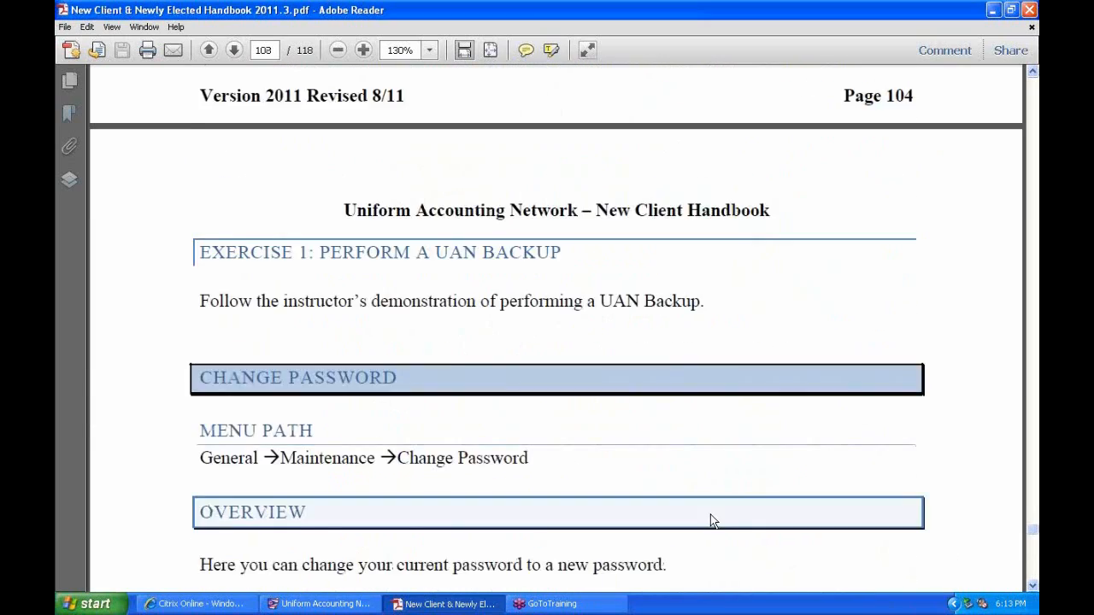
pyautogui.scroll(-9, 713, 520)
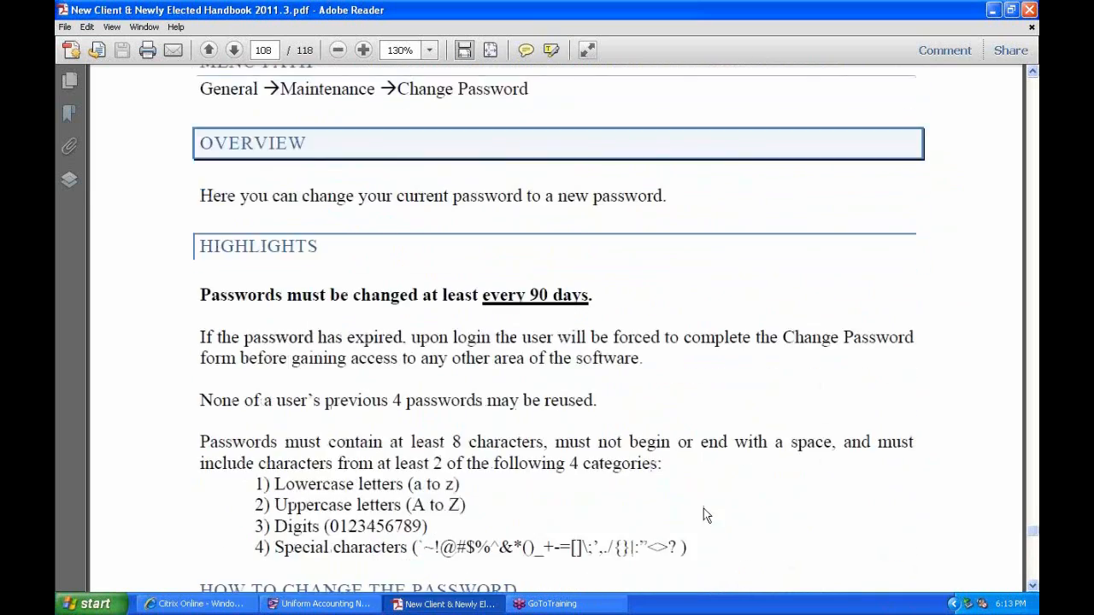
pyautogui.moveTo(586, 295); pyautogui.dragTo(249, 299)
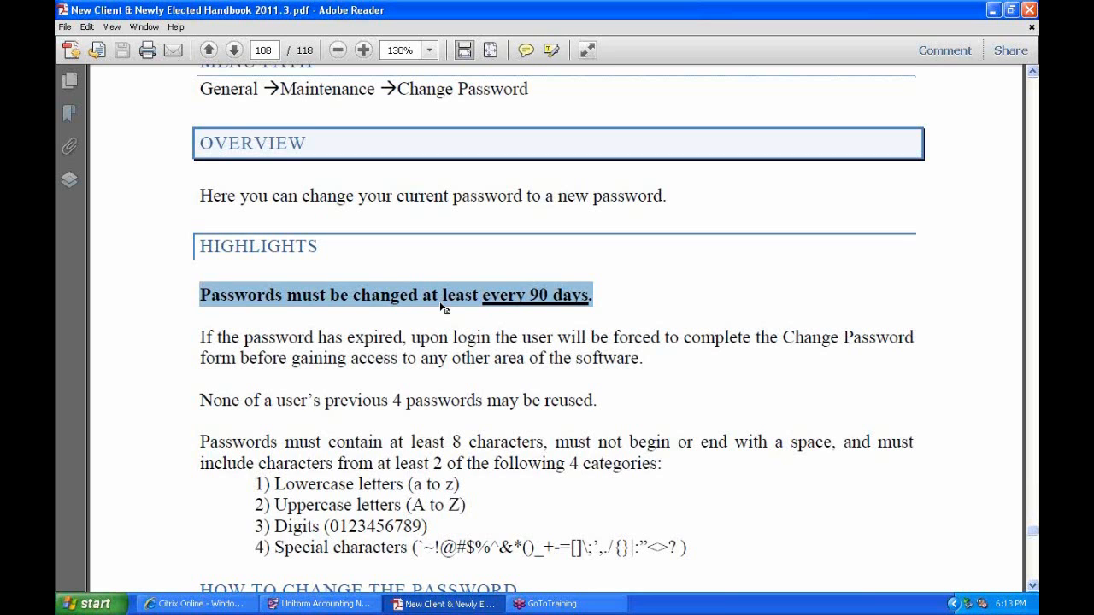
# Review the password composition rules in the handbook, marking the lowercase and uppercase letter categories and clearing the selection
pyautogui.scroll(-3, 410, 385)
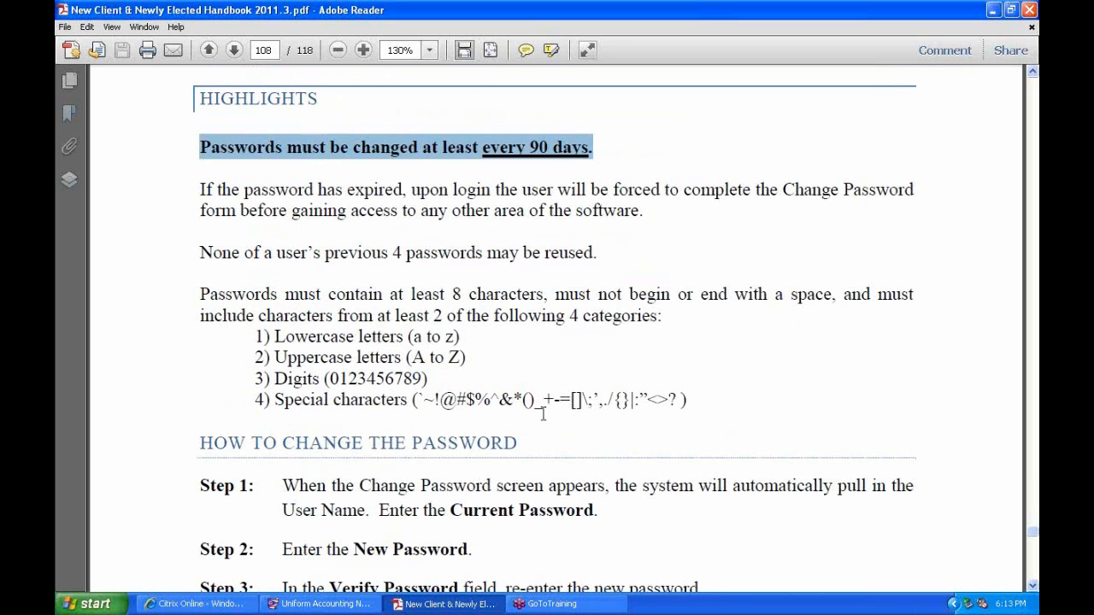
pyautogui.scroll(-1, 466, 395)
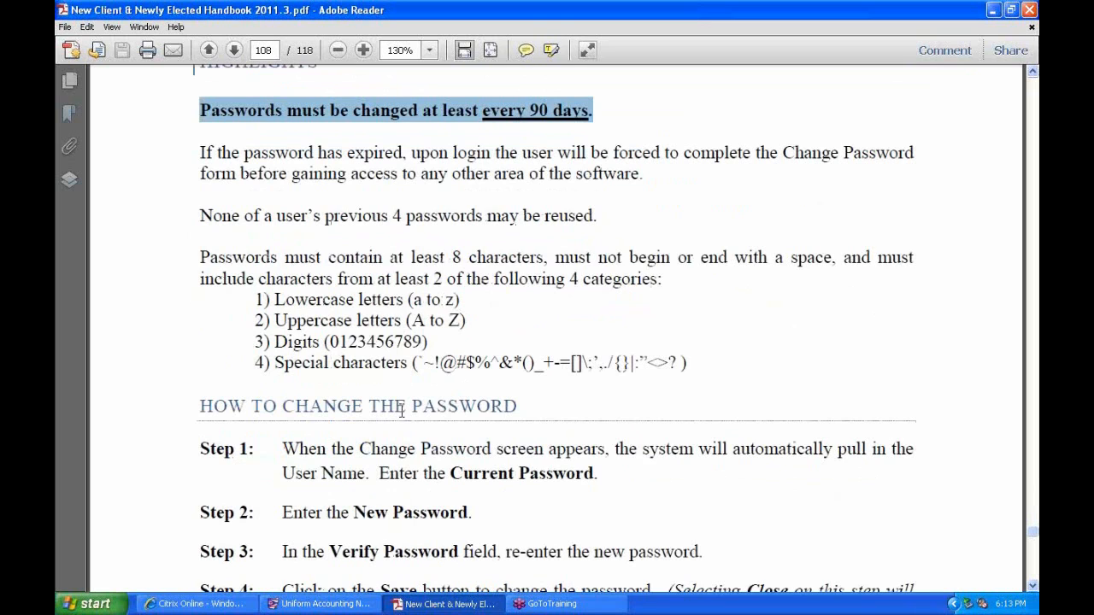
pyautogui.moveTo(275, 303); pyautogui.dragTo(369, 311)
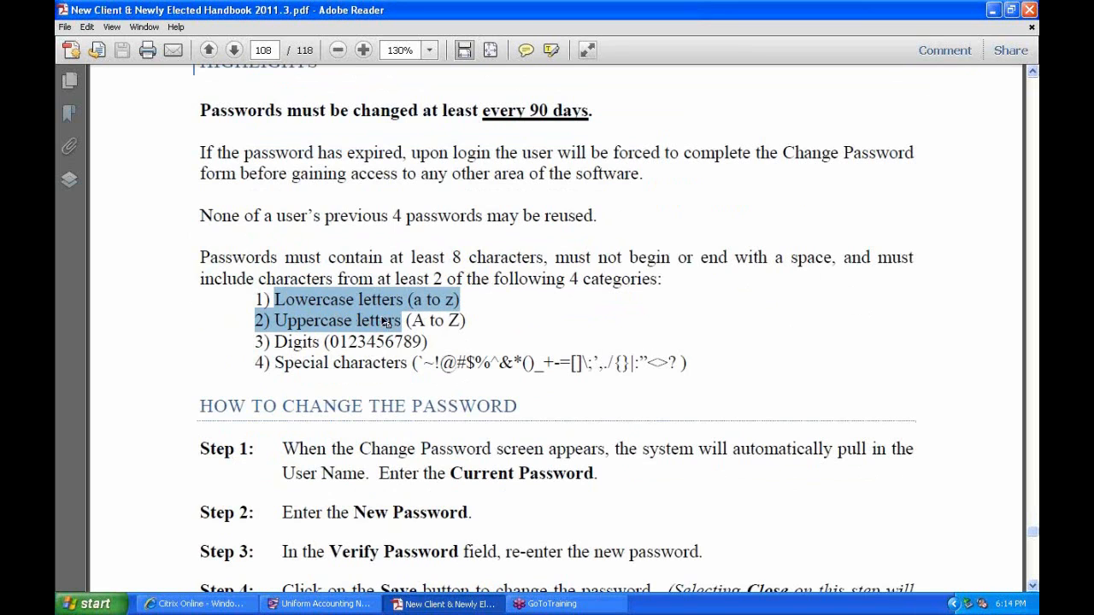
pyautogui.click(534, 277)
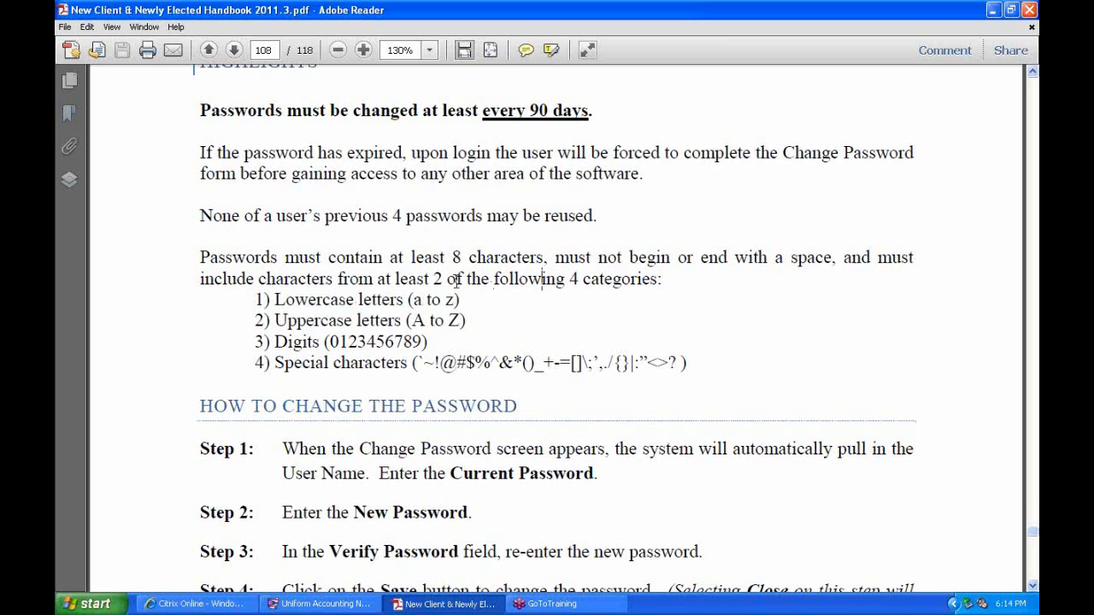
pyautogui.moveTo(355, 364); pyautogui.dragTo(349, 361)
pyautogui.click(315, 329)
# Read through Steps 1 to 5 of How to Change the Password, continuing to the Vendors / Payees section
pyautogui.scroll(-5, 494, 417)
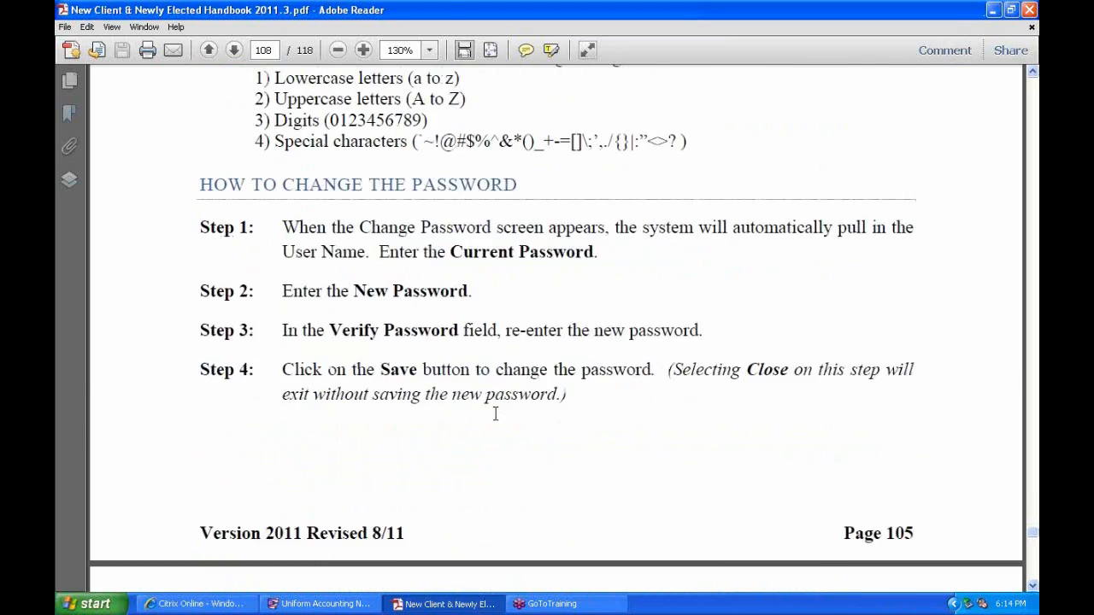
pyautogui.scroll(-3, 494, 417)
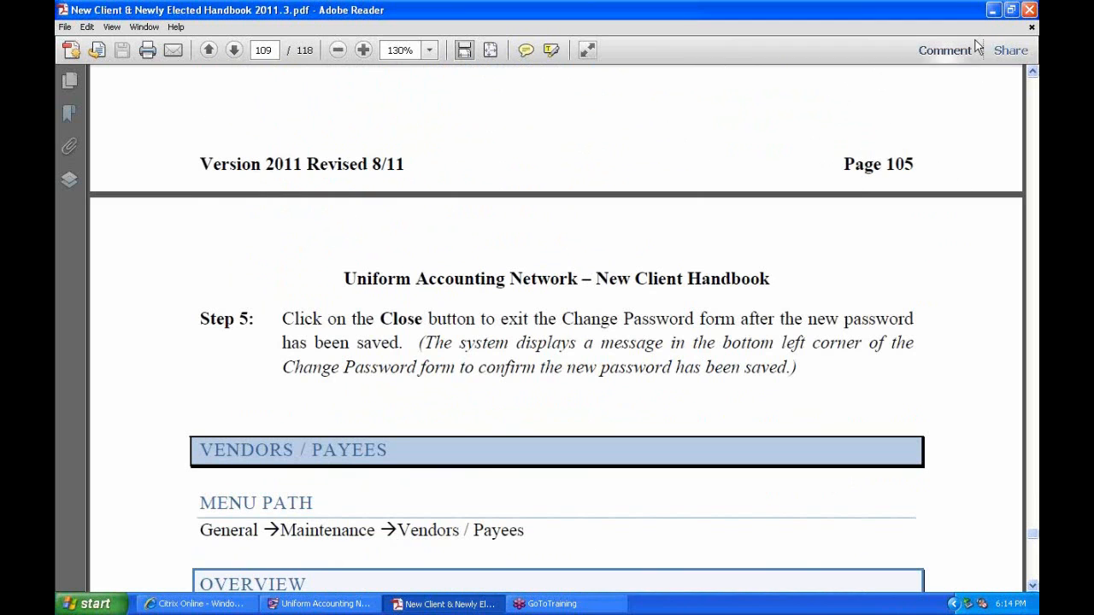
pyautogui.scroll(-5, 807, 192)
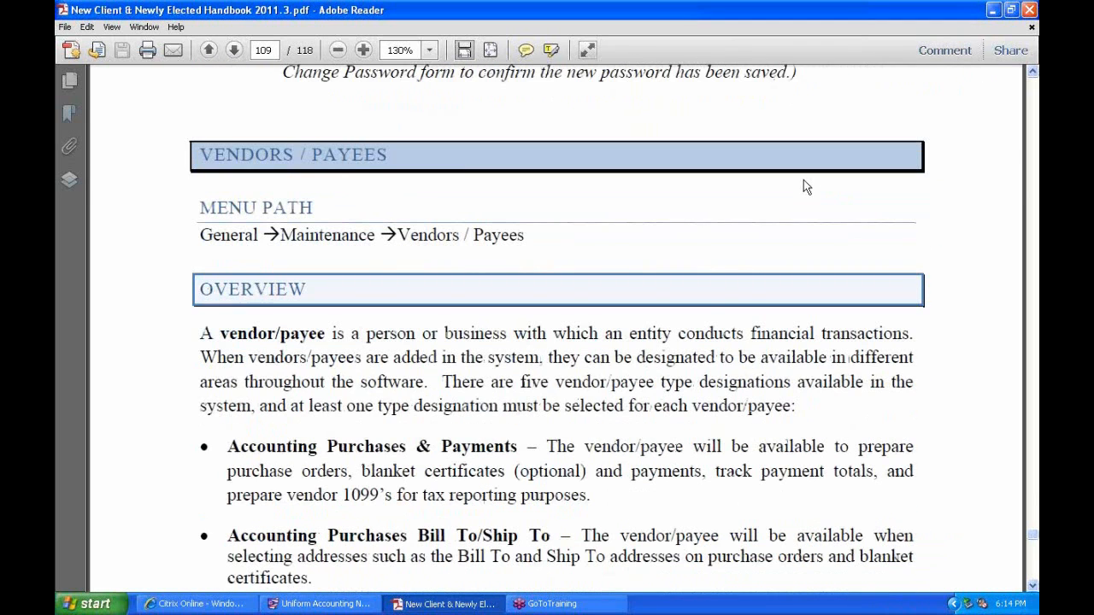
# Return to UAN and view the Change Password form and the Users list in turn, closing each without changes
pyautogui.click(992, 9)
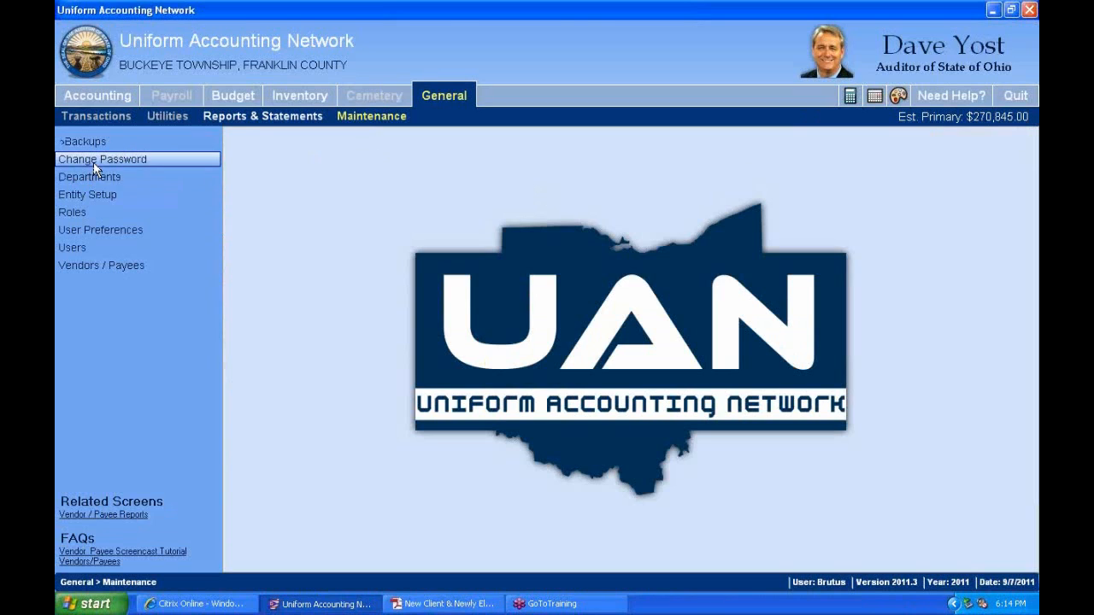
pyautogui.click(95, 162)
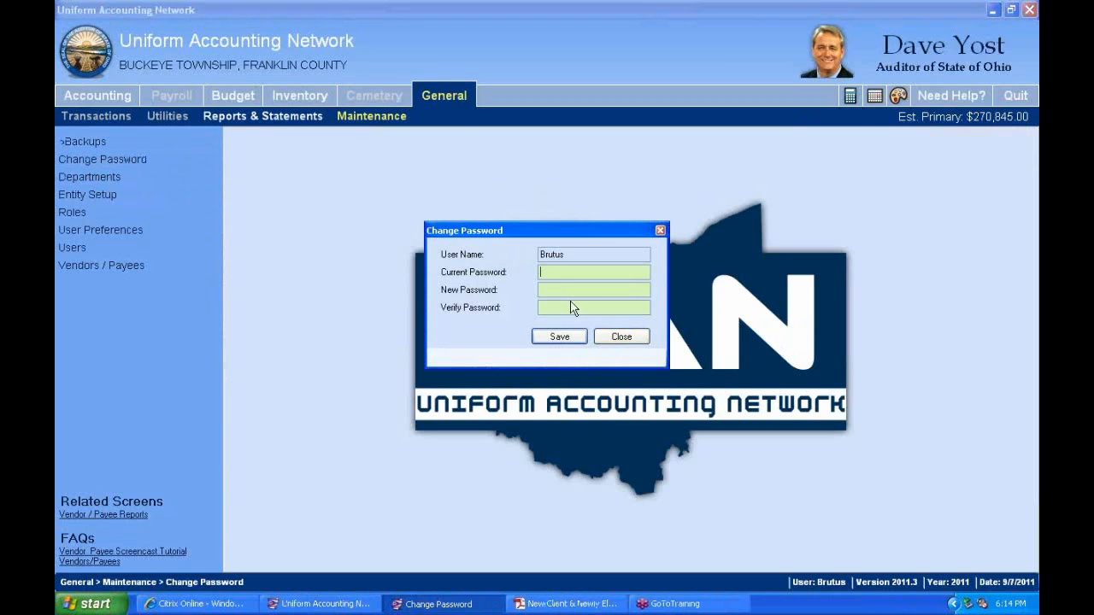
pyautogui.click(629, 338)
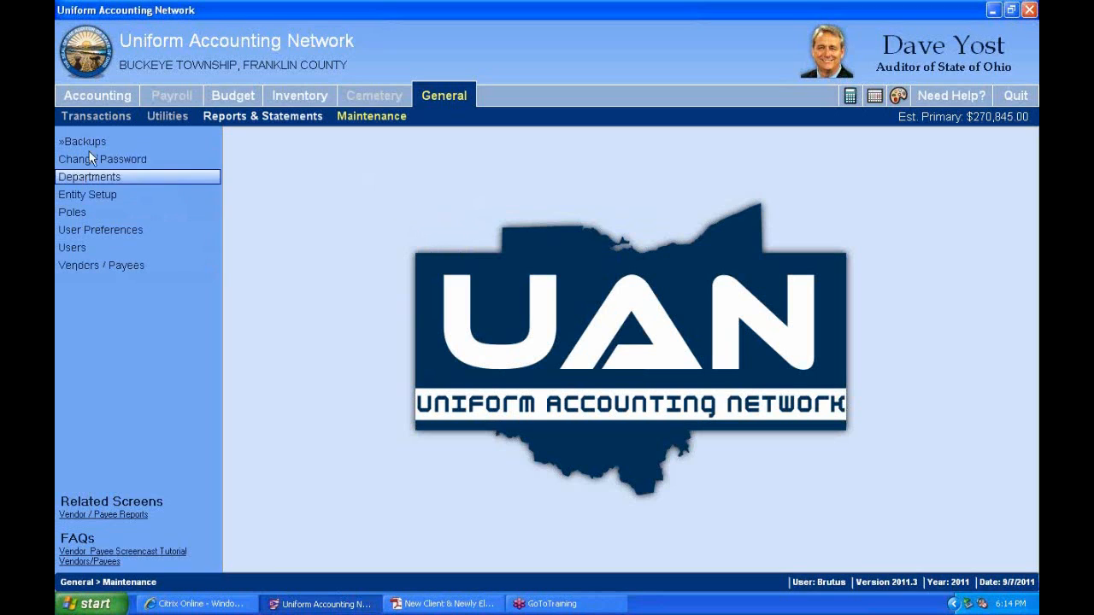
pyautogui.click(88, 251)
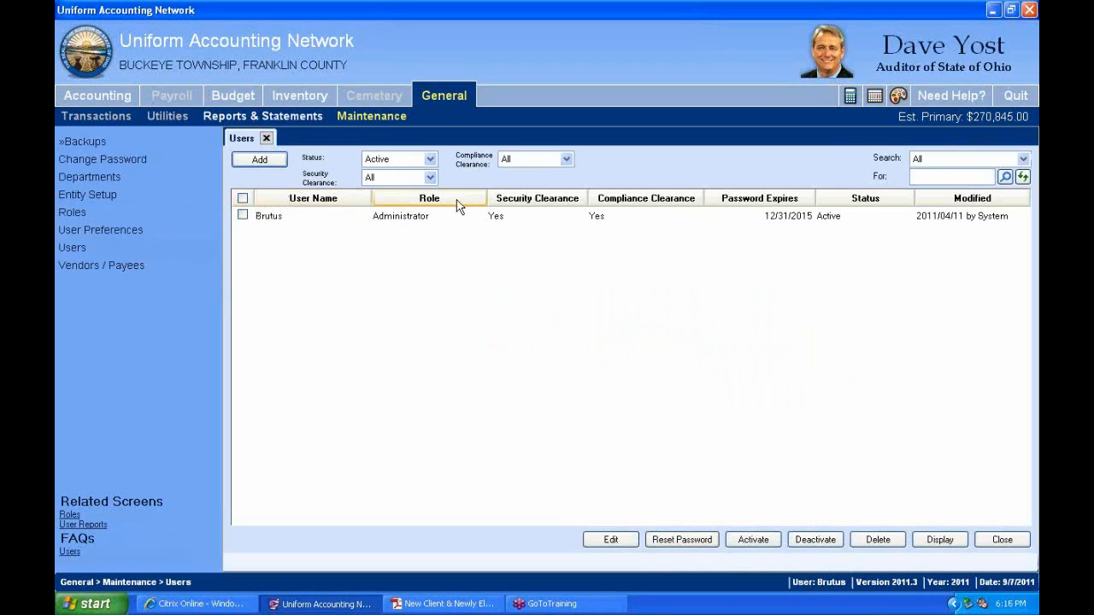
pyautogui.click(265, 140)
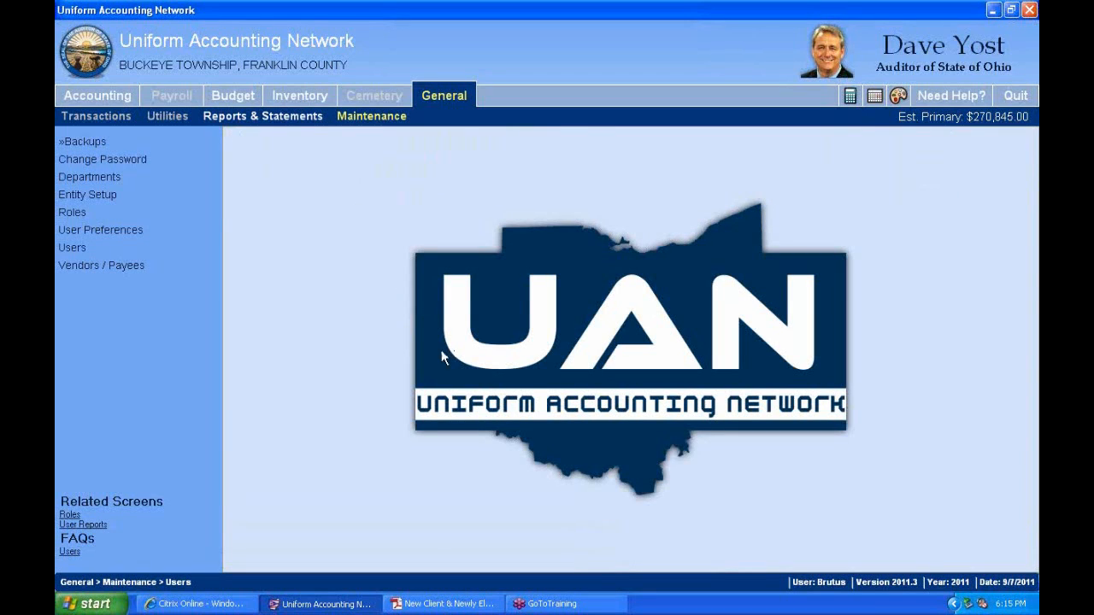
# Switch back to the handbook in Adobe Reader and review the Vendors / Payees overview with its five type designations
pyautogui.hotkey('alt', 'Tab')
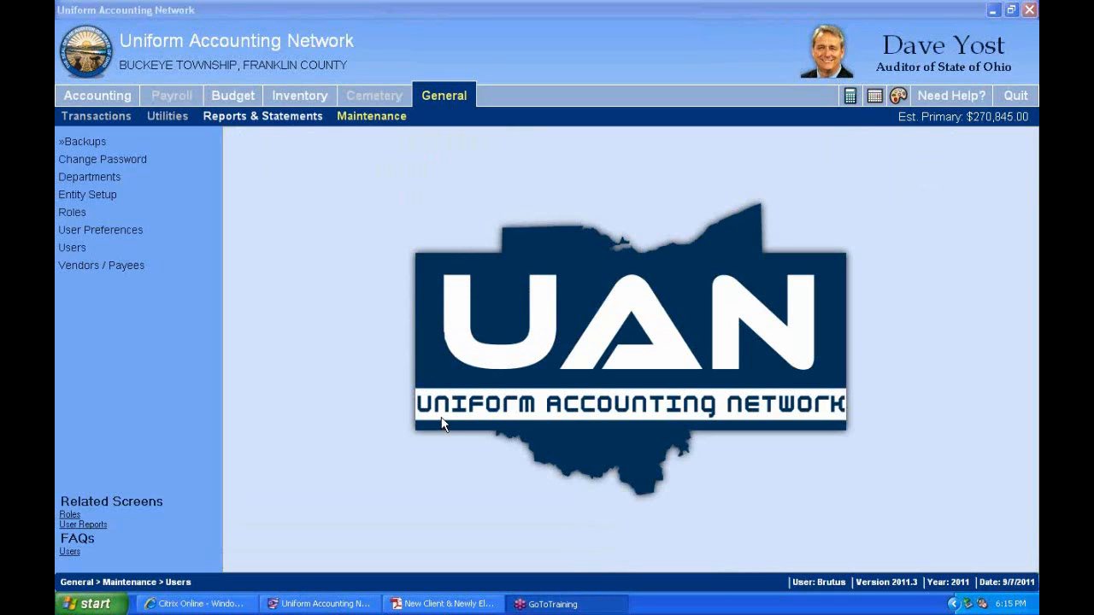
pyautogui.click(423, 607)
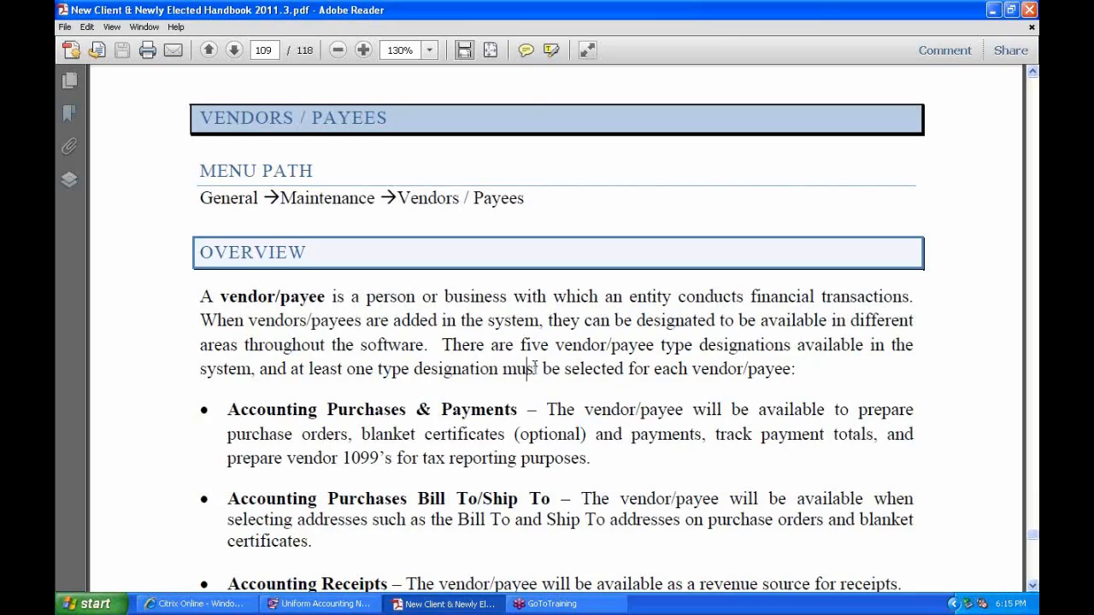
pyautogui.scroll(-10, 527, 373)
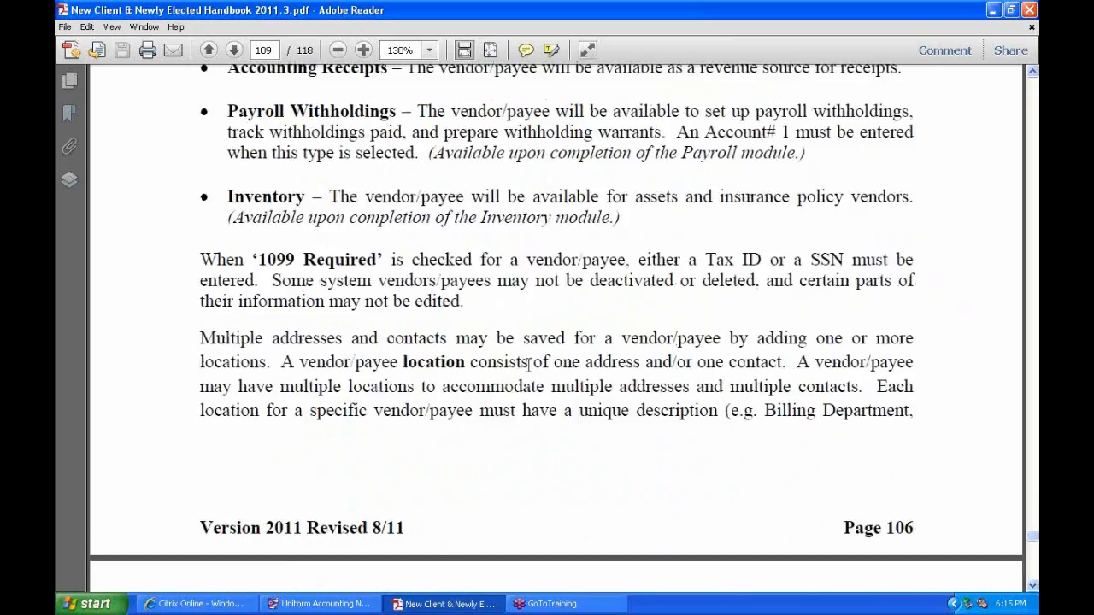
pyautogui.scroll(7, 529, 364)
pyautogui.scroll(-1, 524, 357)
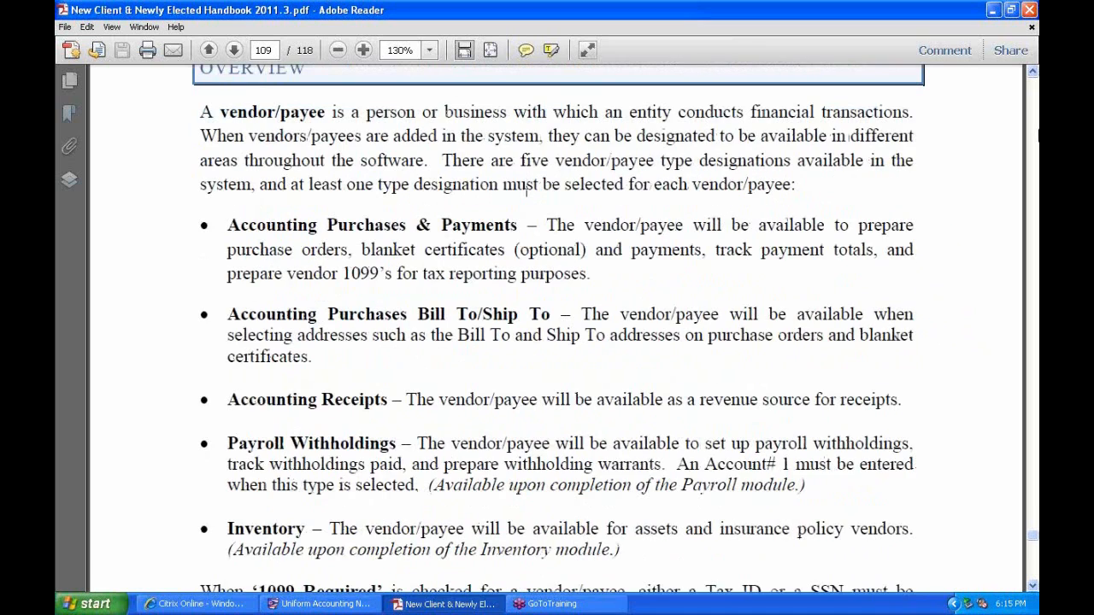
# Return to UAN and open the Vendors / Payees list from General Maintenance
pyautogui.click(992, 10)
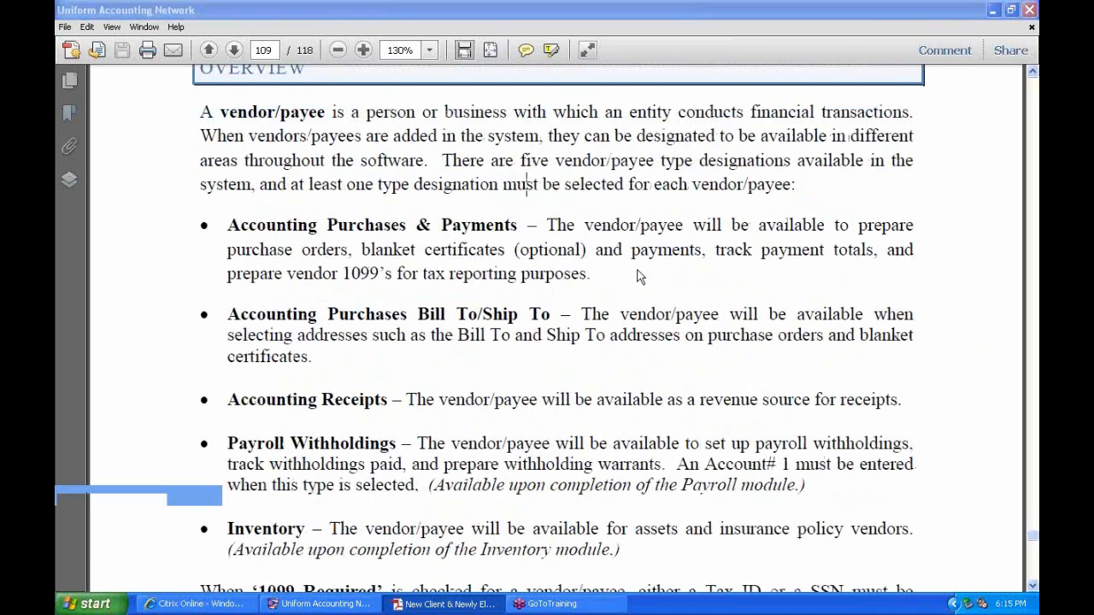
pyautogui.click(391, 117)
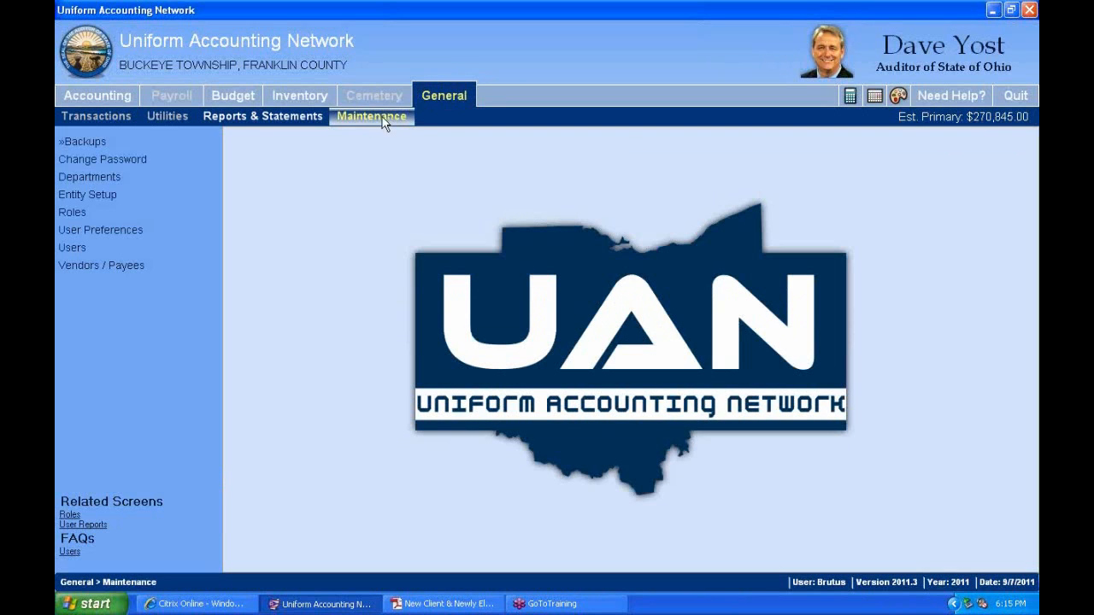
pyautogui.click(120, 267)
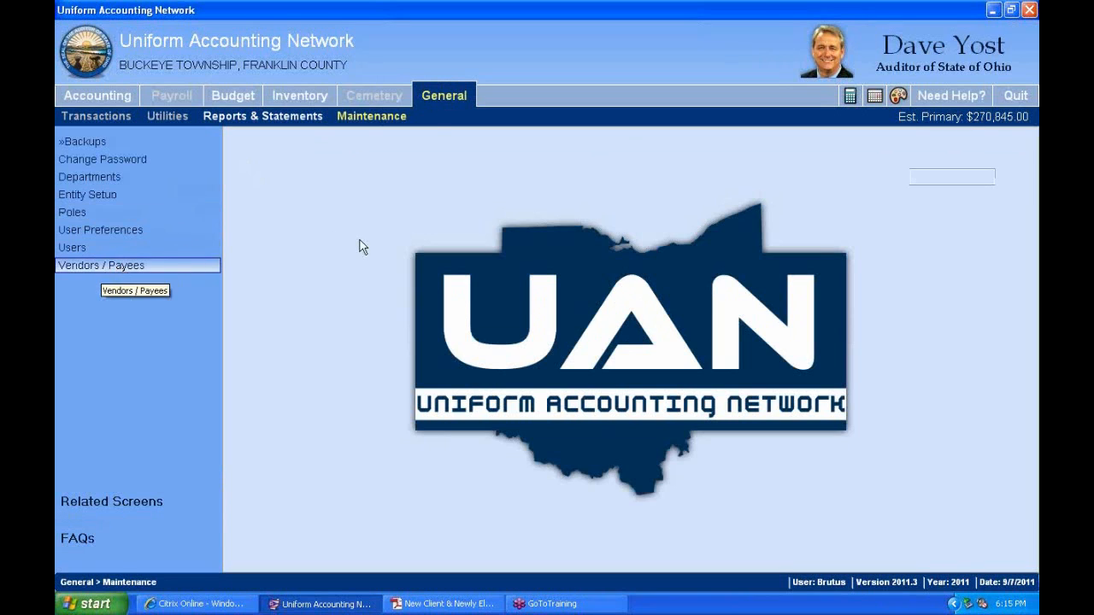
# Open the help manual for Vendors / Payees, hide its bookmarks, examine the field table and add-vendor steps, and close the manual
pyautogui.click(933, 102)
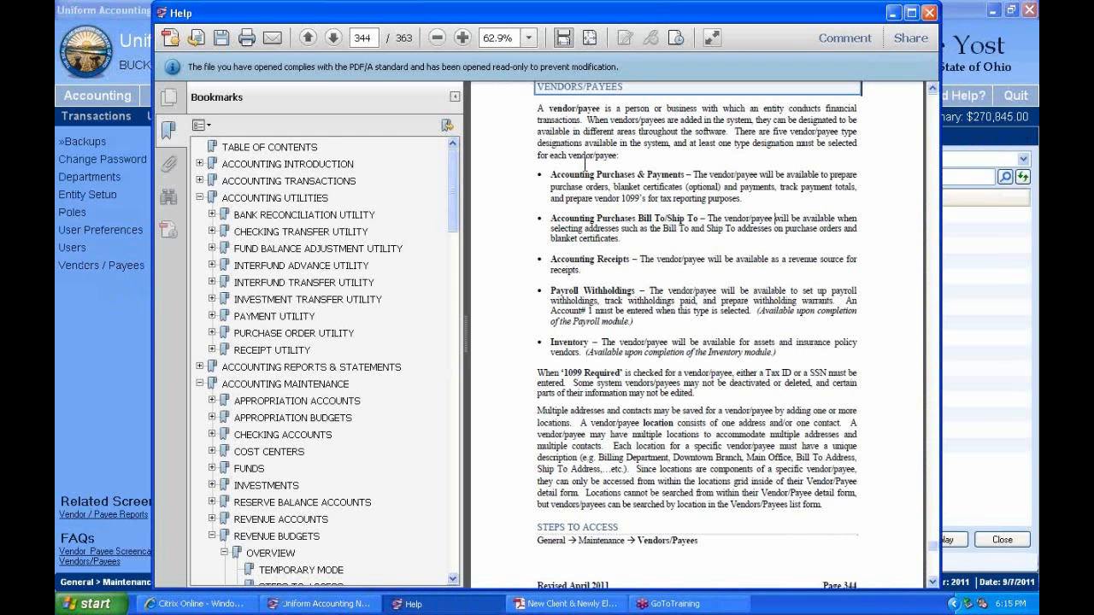
pyautogui.click(454, 98)
pyautogui.scroll(-10, 675, 329)
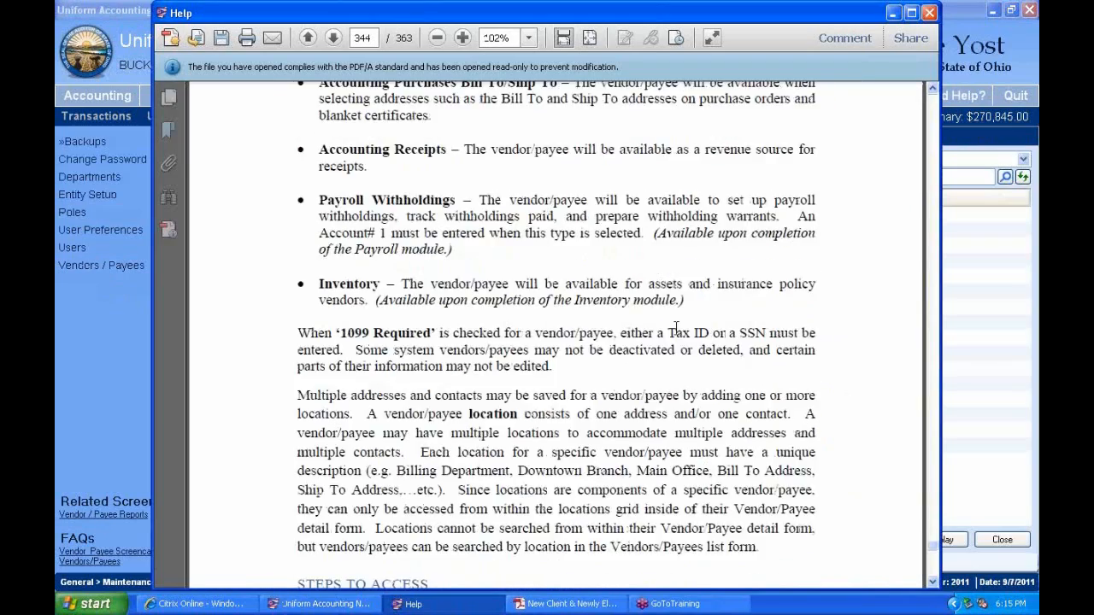
pyautogui.scroll(-15, 675, 329)
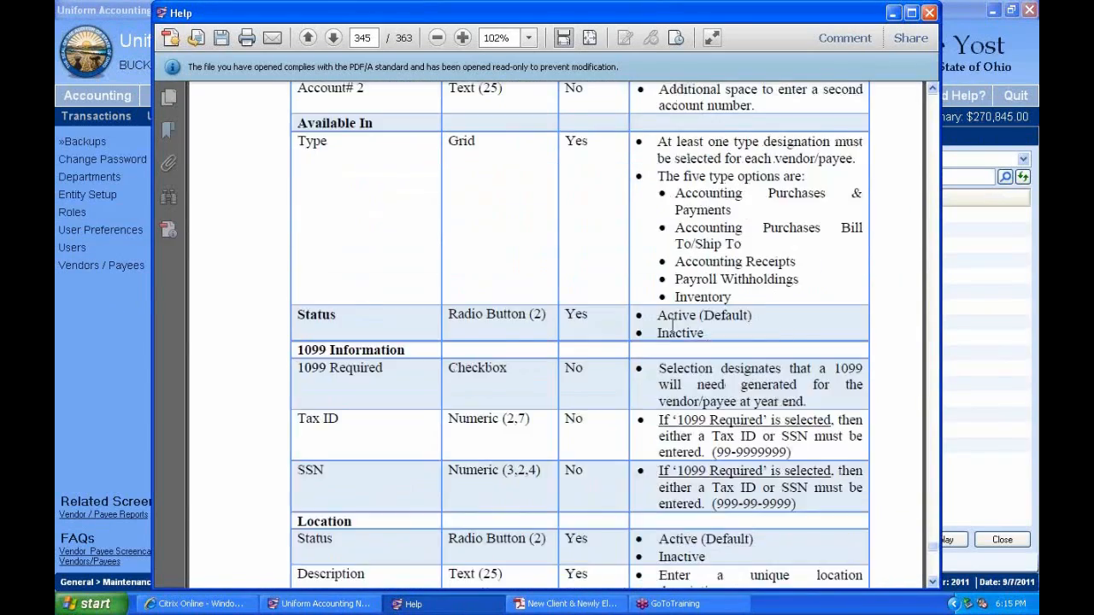
pyautogui.scroll(-15, 683, 341)
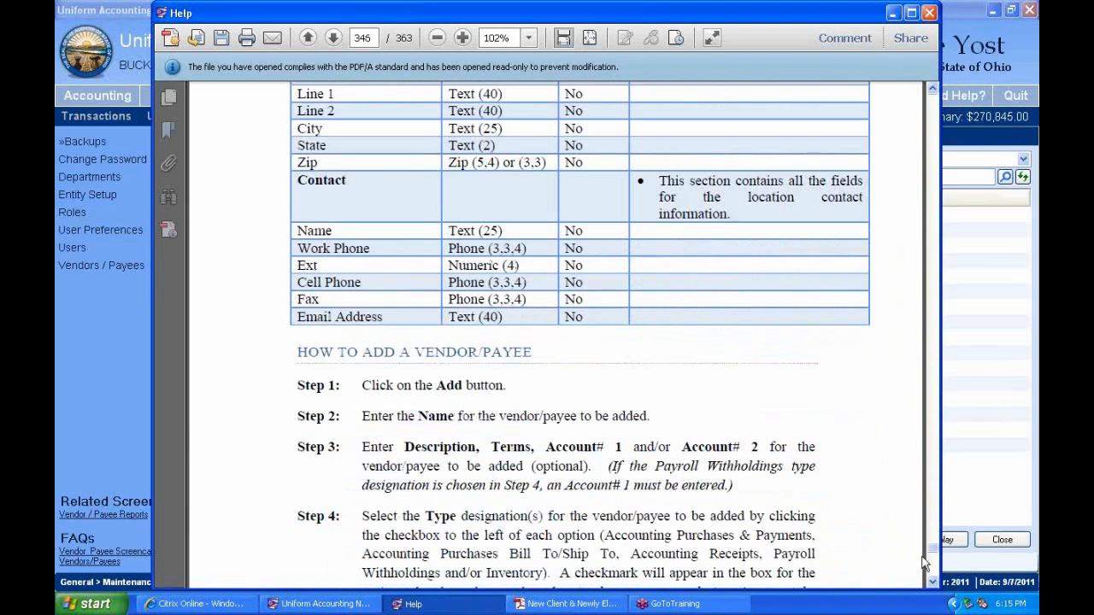
pyautogui.scroll(-20, 931, 574)
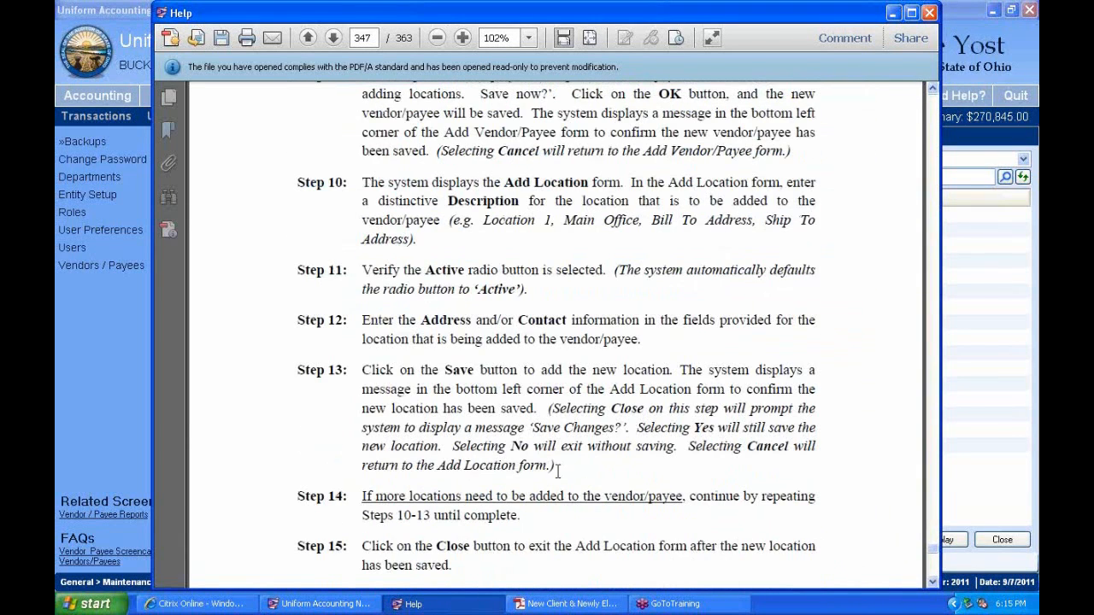
pyautogui.scroll(-10, 562, 478)
pyautogui.scroll(-10, 563, 478)
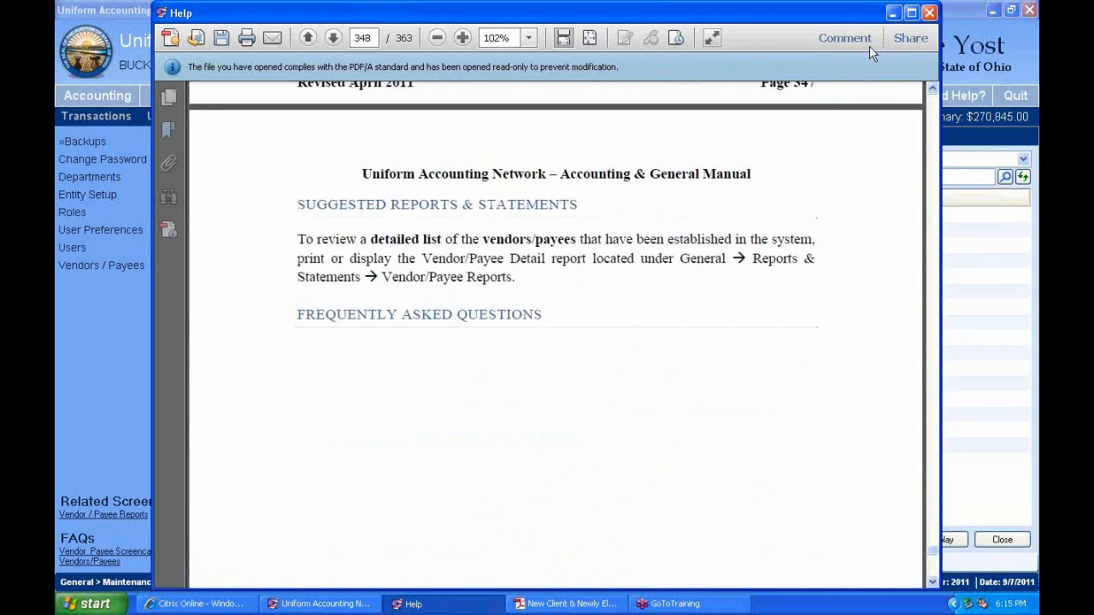
pyautogui.click(929, 12)
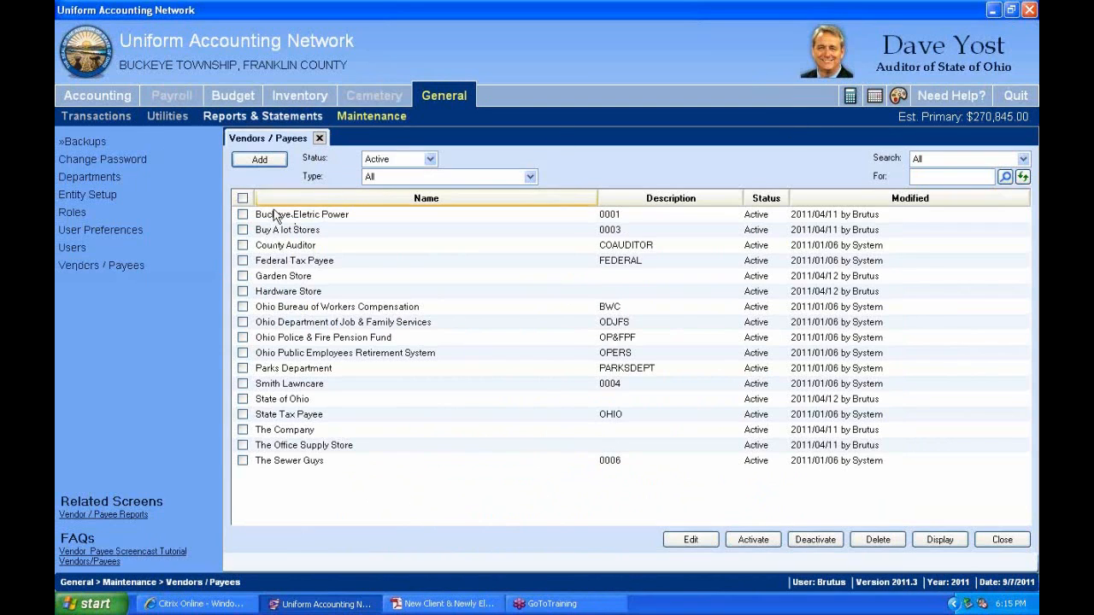
# Examine the Status filter options of the Vendors / Payees list without choosing a different one
pyautogui.click(431, 159)
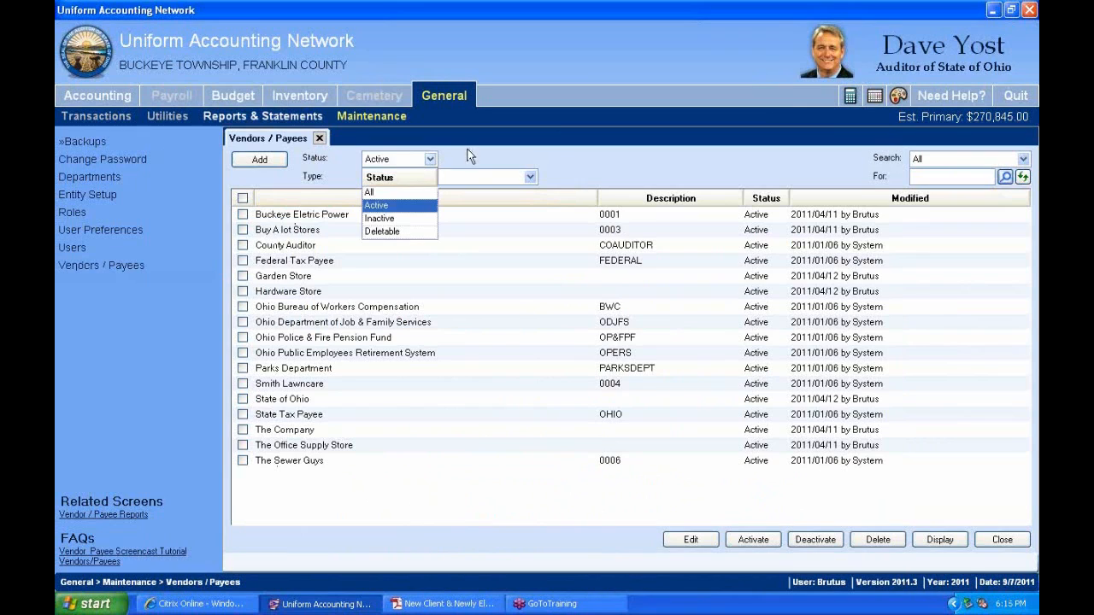
pyautogui.click(504, 149)
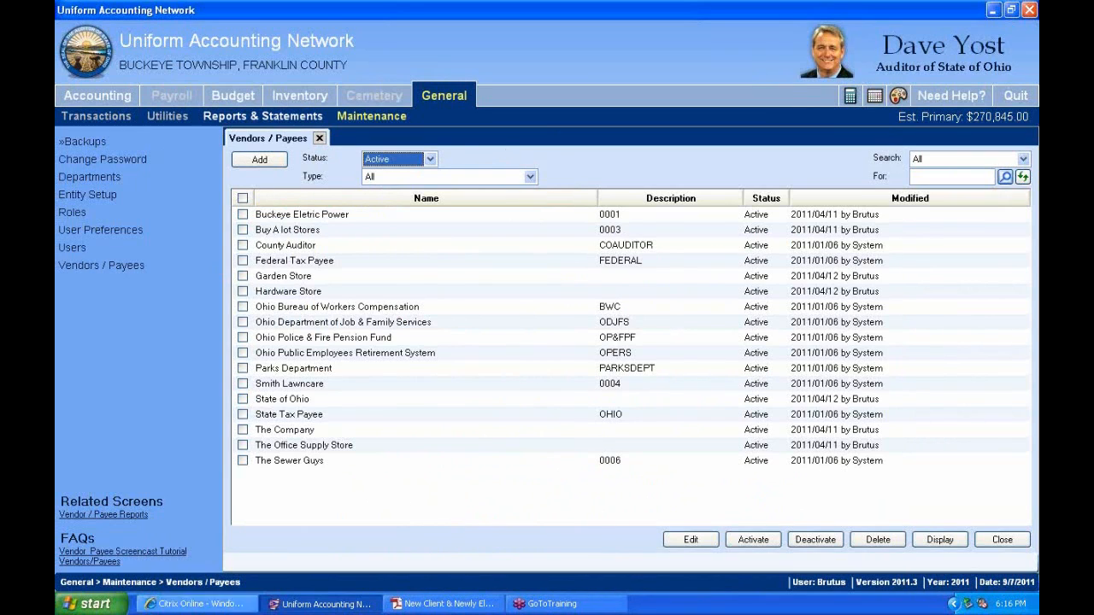
# Deactivate the vendor The Company and set the list's Status filter to All
pyautogui.click(243, 399)
pyautogui.click(243, 400)
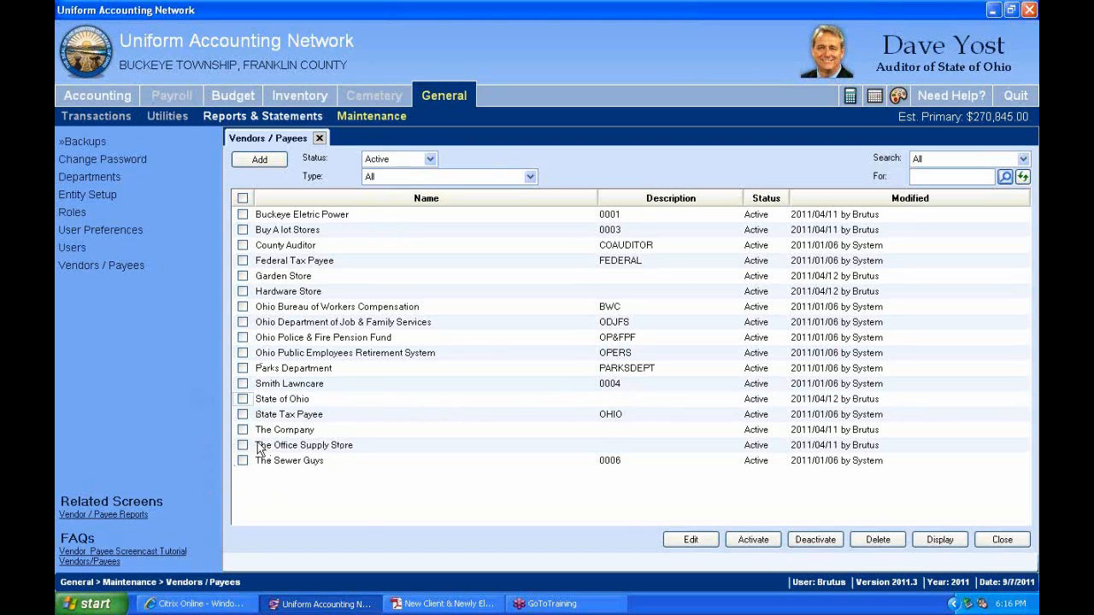
pyautogui.click(242, 431)
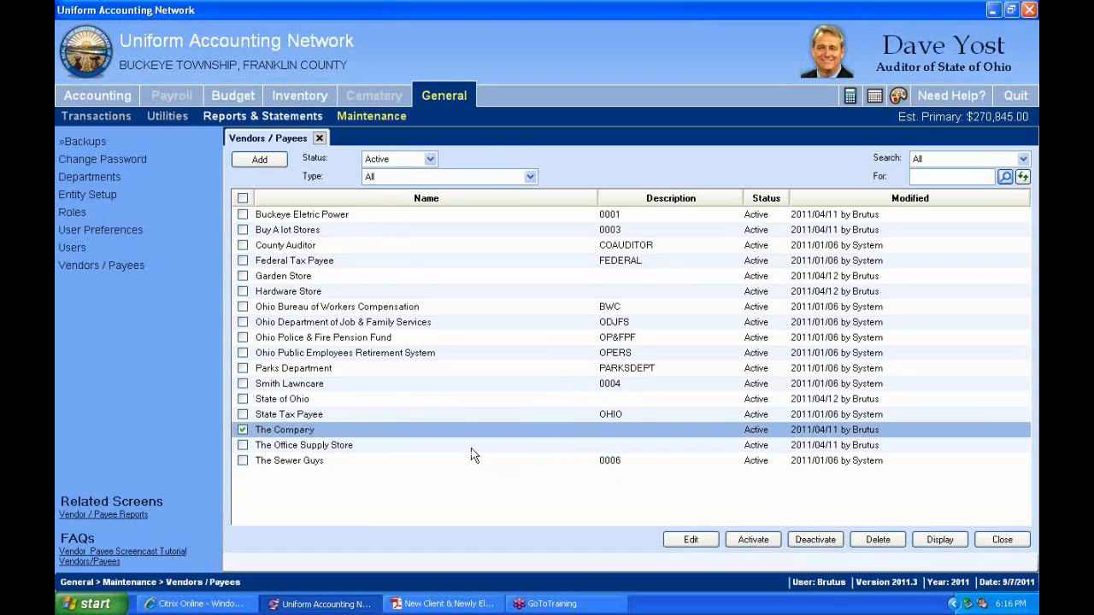
pyautogui.click(828, 545)
pyautogui.click(431, 161)
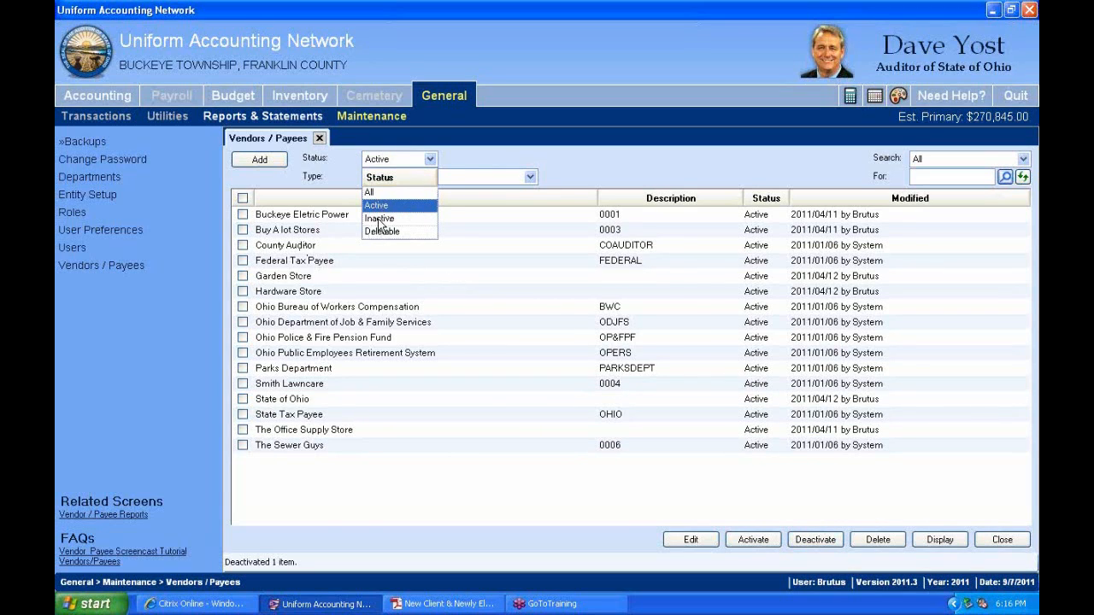
pyautogui.click(381, 192)
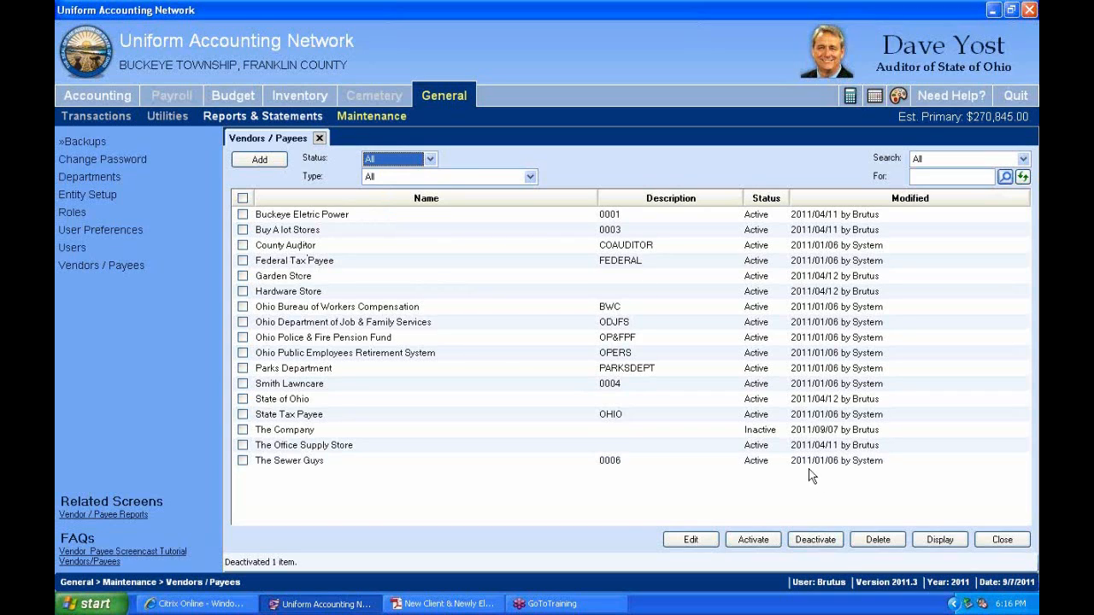
# Reactivate the inactive vendor The Company
pyautogui.click(756, 434)
pyautogui.click(247, 434)
pyautogui.click(243, 431)
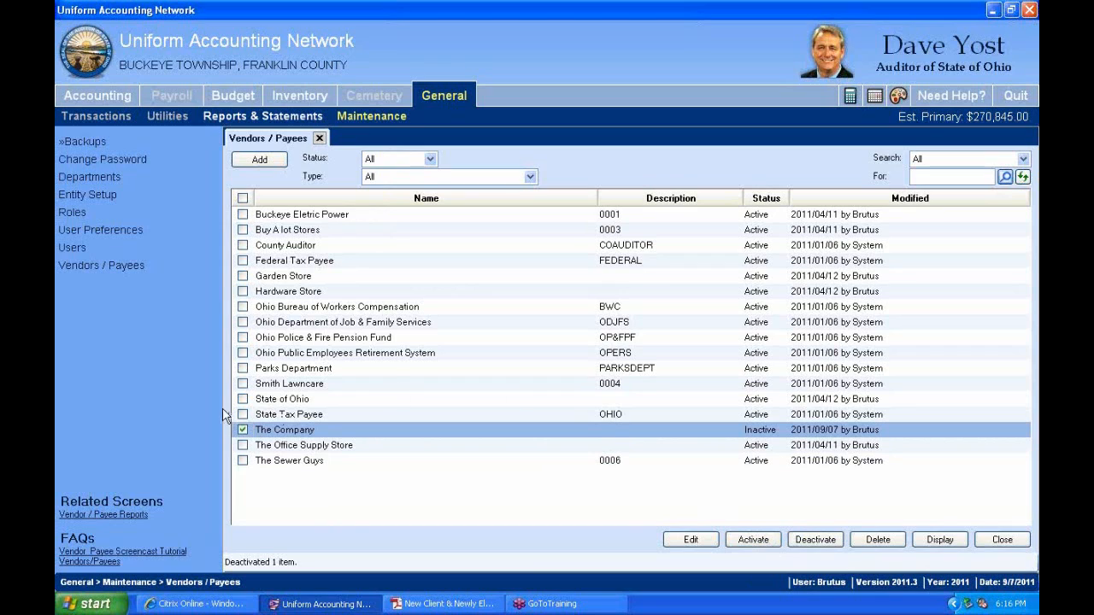
pyautogui.click(753, 540)
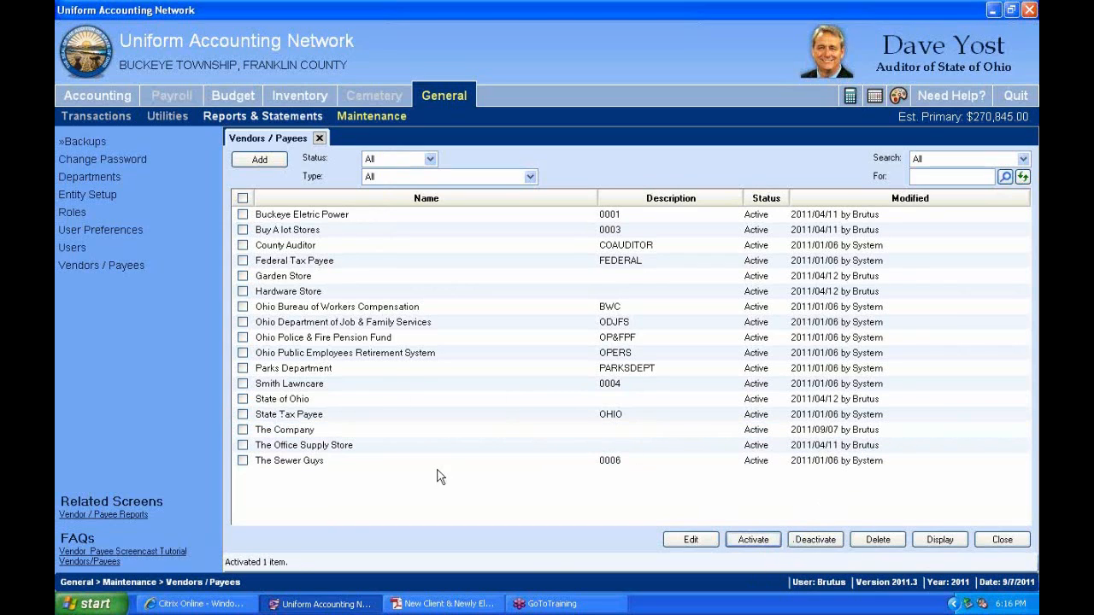
# Try to delete the vendor The Company from the Vendors / Payees list
pyautogui.click(243, 430)
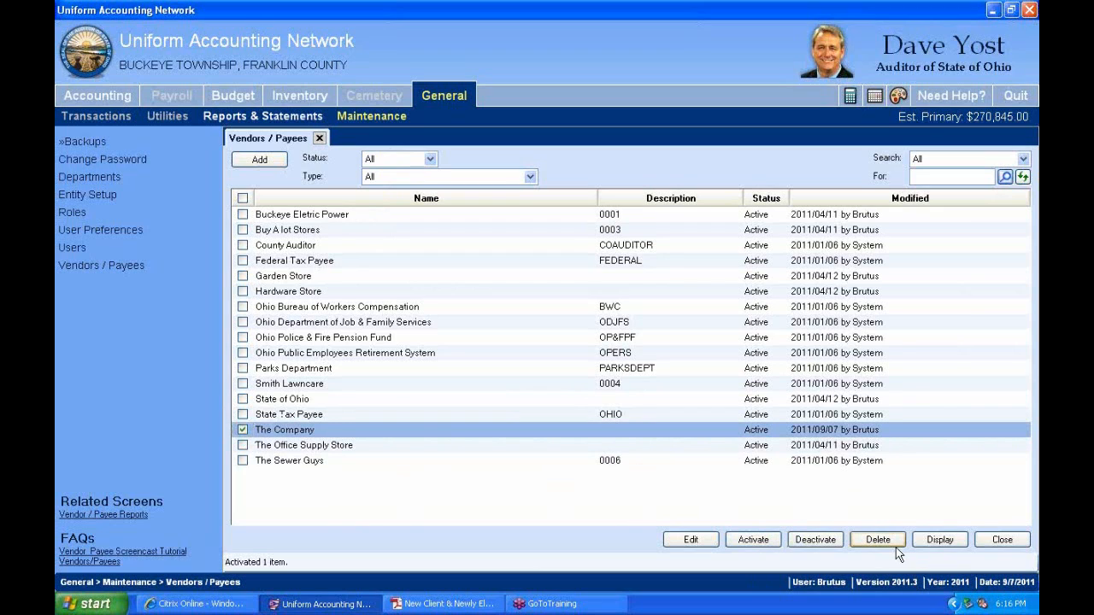
pyautogui.click(880, 539)
pyautogui.click(517, 346)
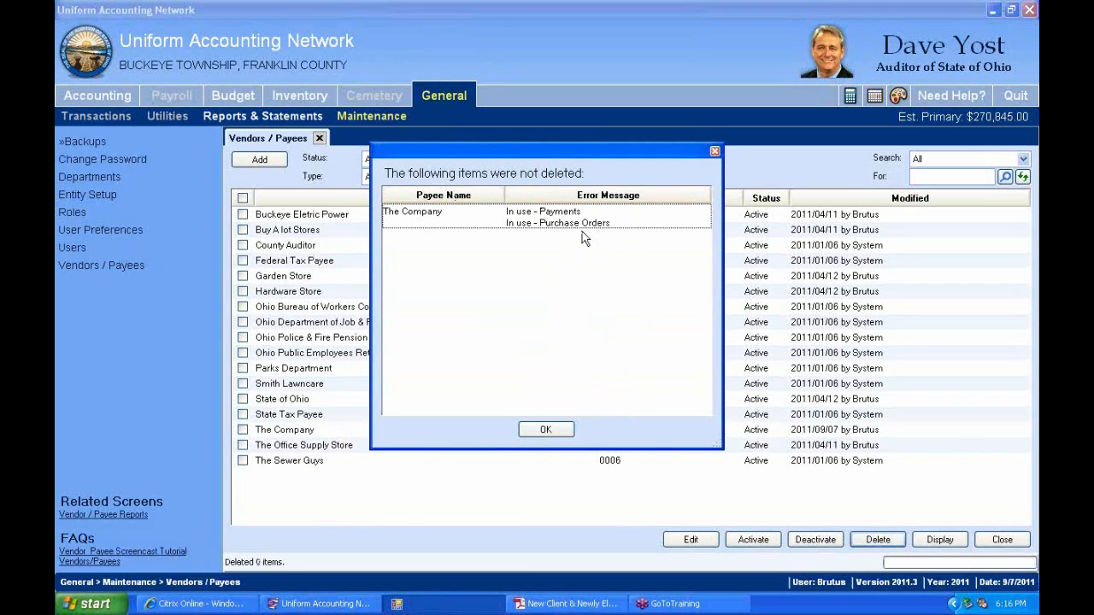
pyautogui.click(560, 428)
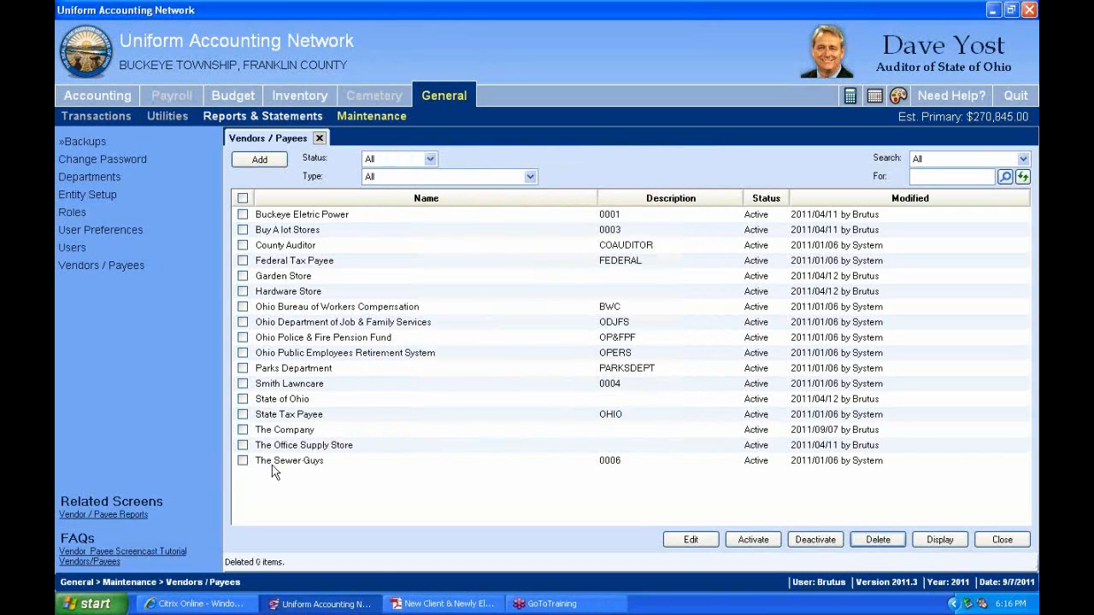
pyautogui.click(243, 430)
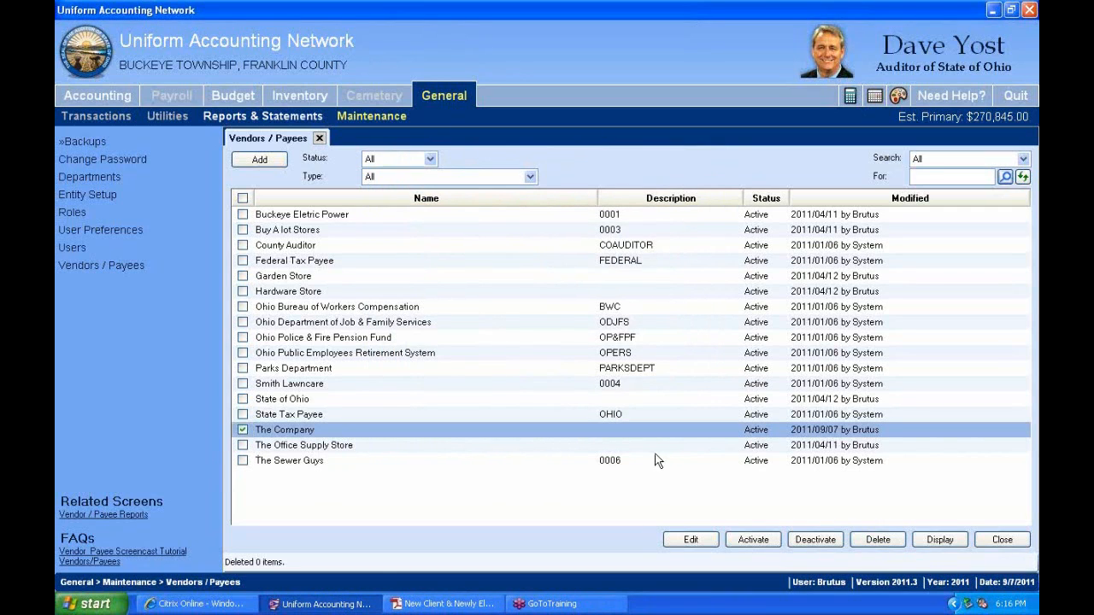
pyautogui.click(242, 429)
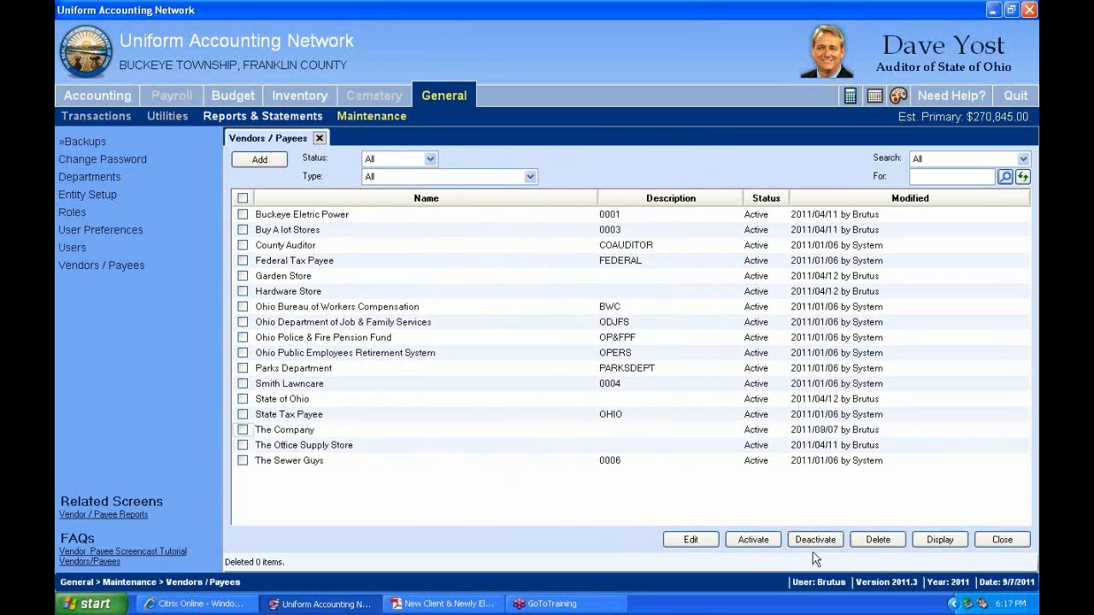
pyautogui.click(242, 429)
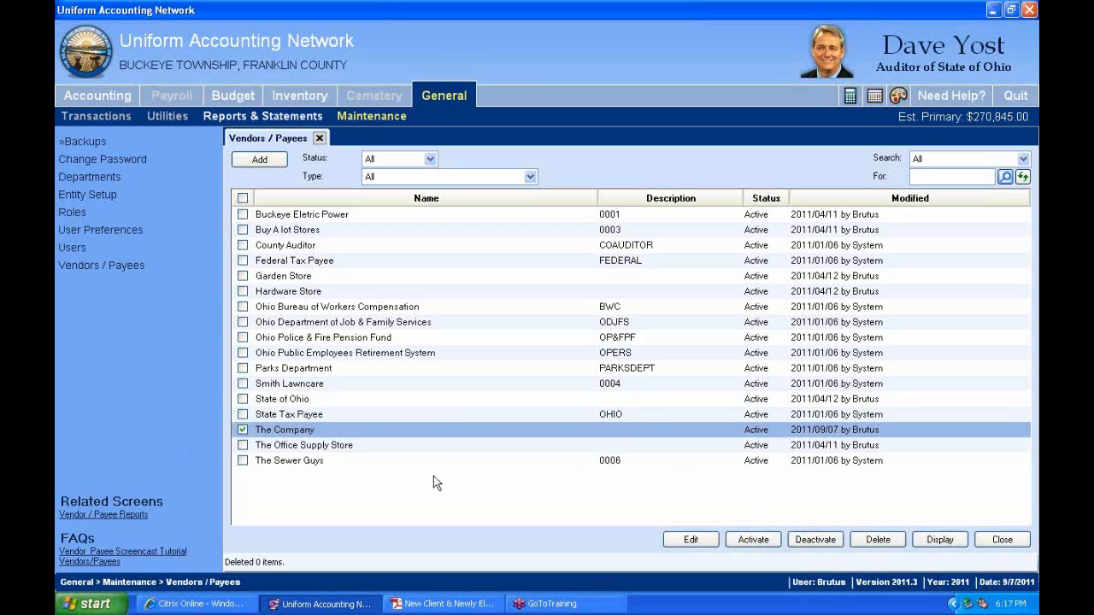
pyautogui.click(242, 430)
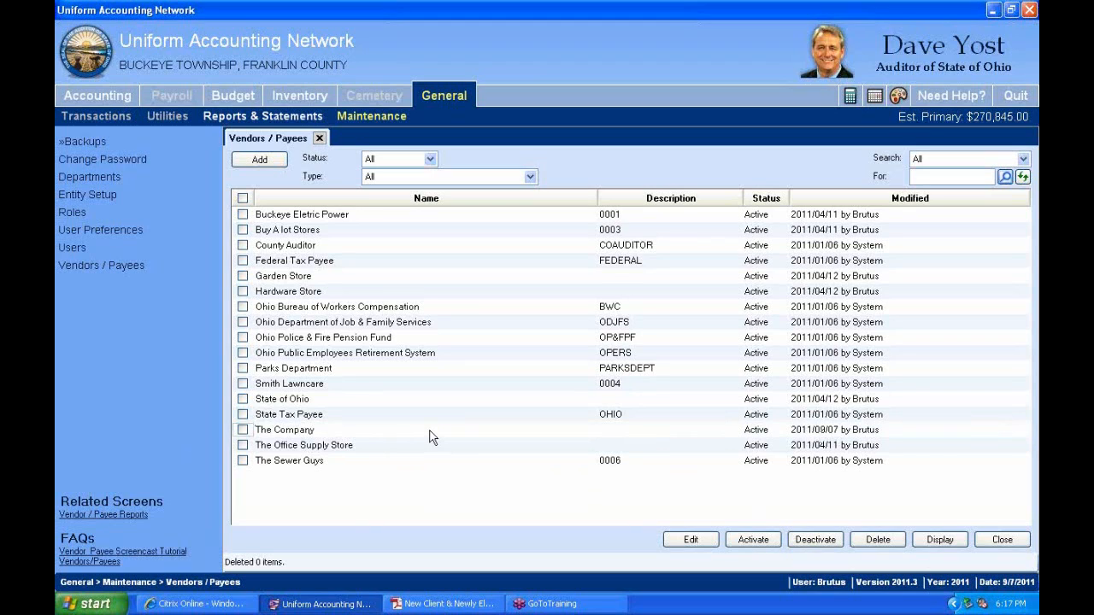
pyautogui.click(243, 430)
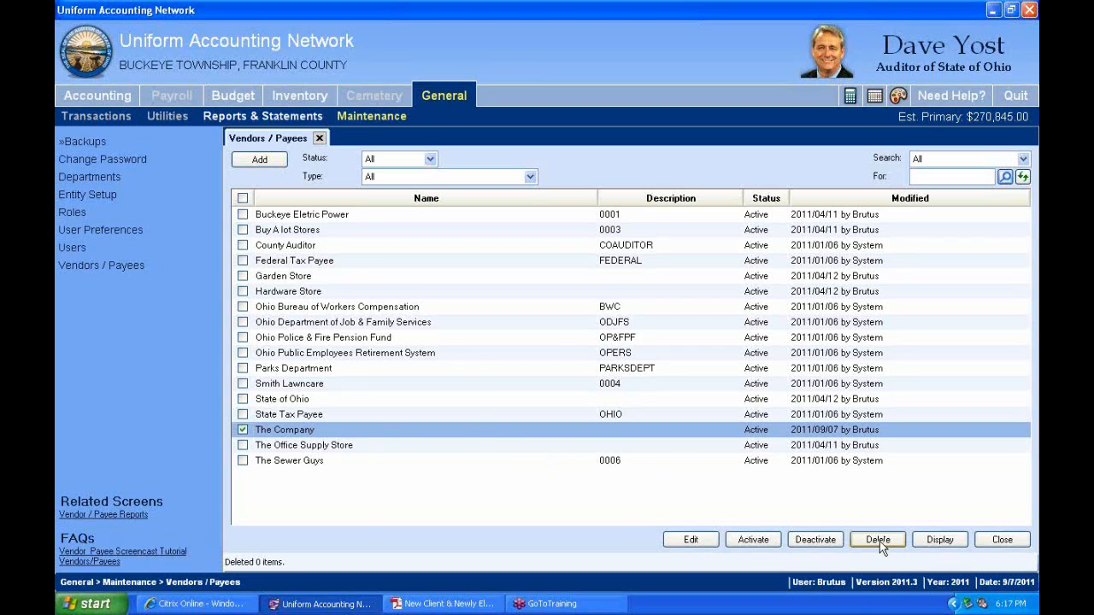
pyautogui.click(242, 430)
pyautogui.click(242, 445)
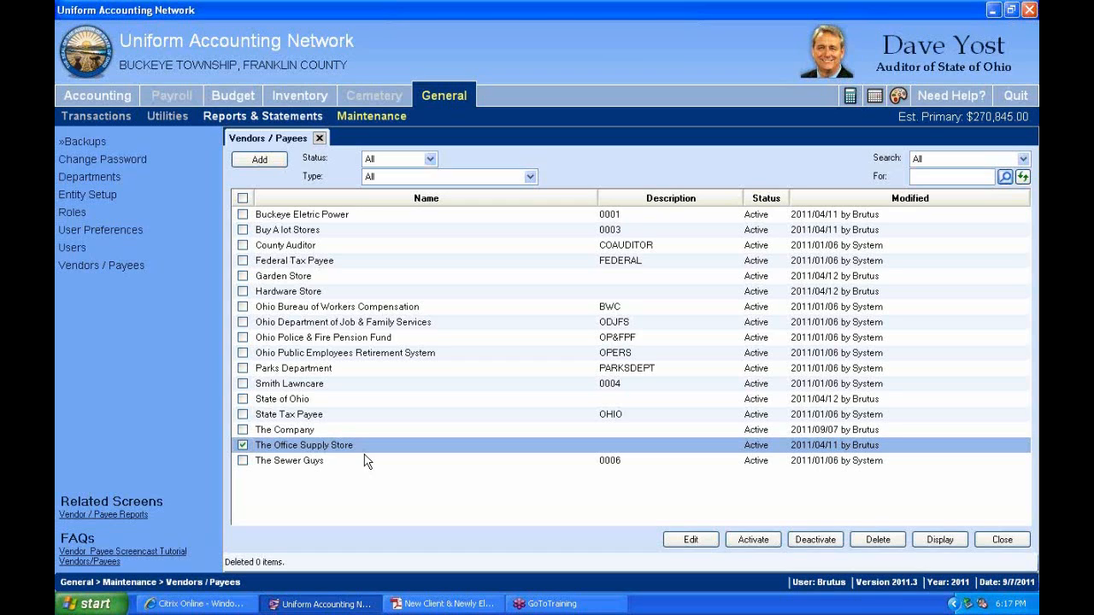
# Filter the vendor list to Active status and open The Company for editing
pyautogui.click(429, 159)
pyautogui.click(389, 205)
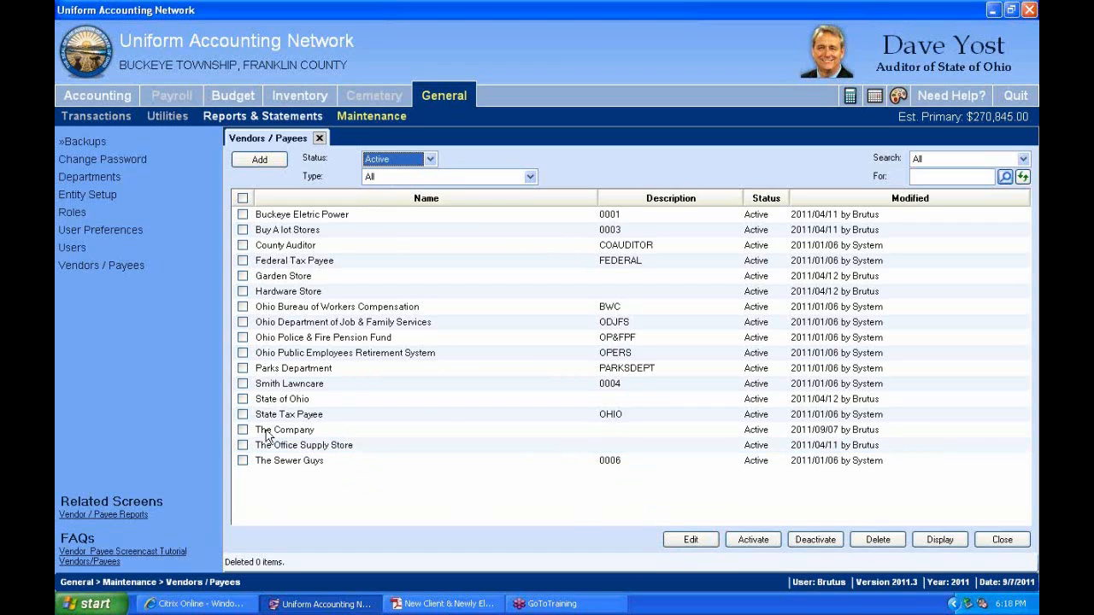
pyautogui.click(242, 429)
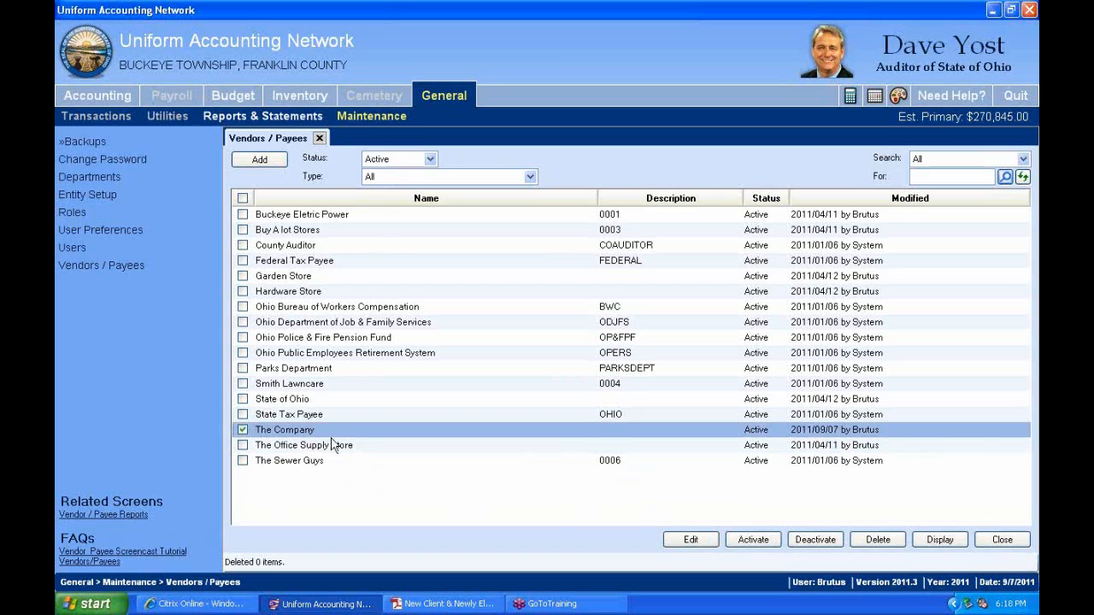
pyautogui.click(688, 540)
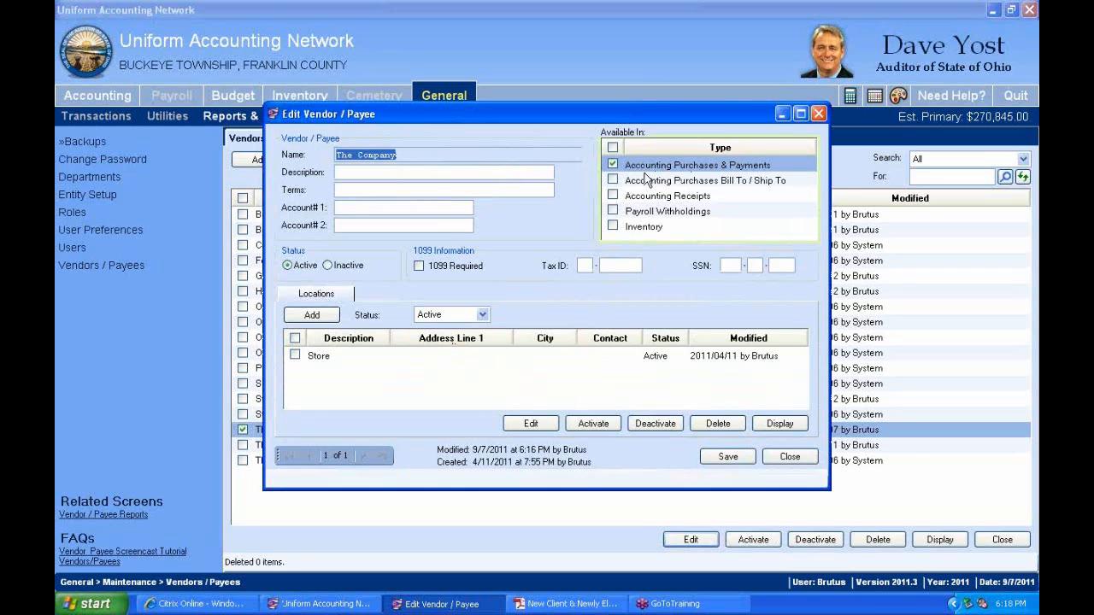
# Examine The Company's description, terms, 1099 information and status fields, leaving the vendor active
pyautogui.click(403, 168)
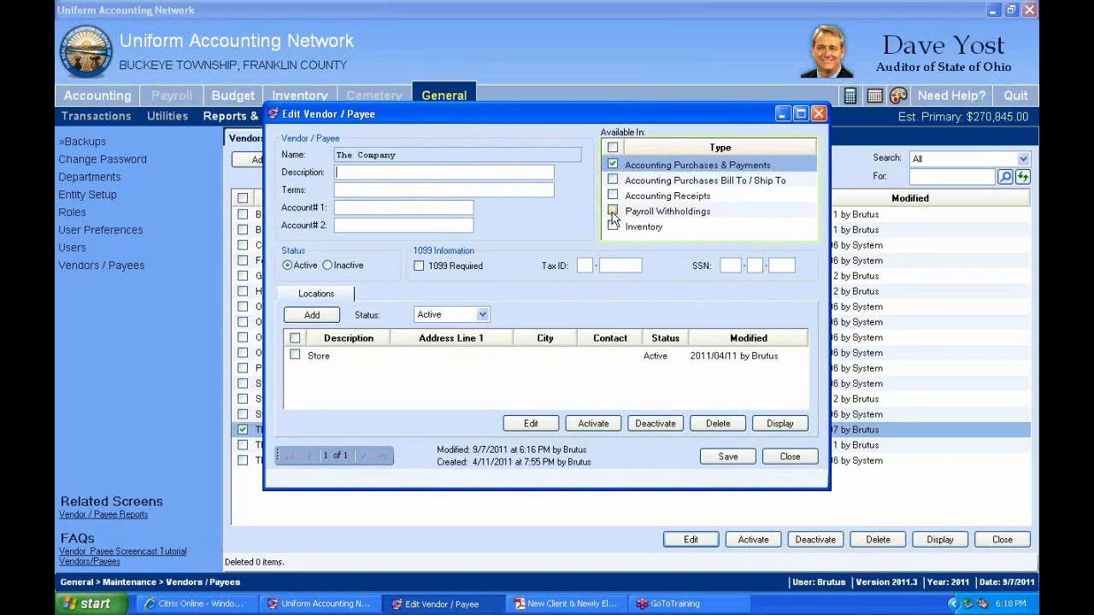
pyautogui.moveTo(396, 113); pyautogui.dragTo(390, 49)
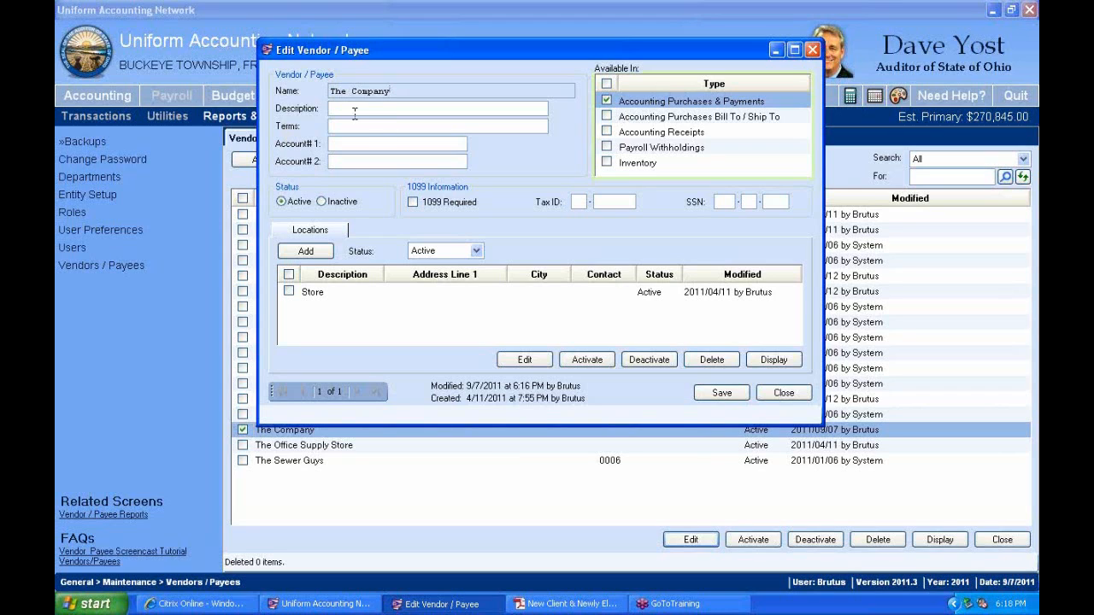
pyautogui.click(387, 103)
pyautogui.click(331, 127)
pyautogui.click(576, 202)
pyautogui.click(415, 203)
pyautogui.click(322, 201)
pyautogui.click(282, 201)
# Add a location described as Store 2 to The Company and save it
pyautogui.click(306, 251)
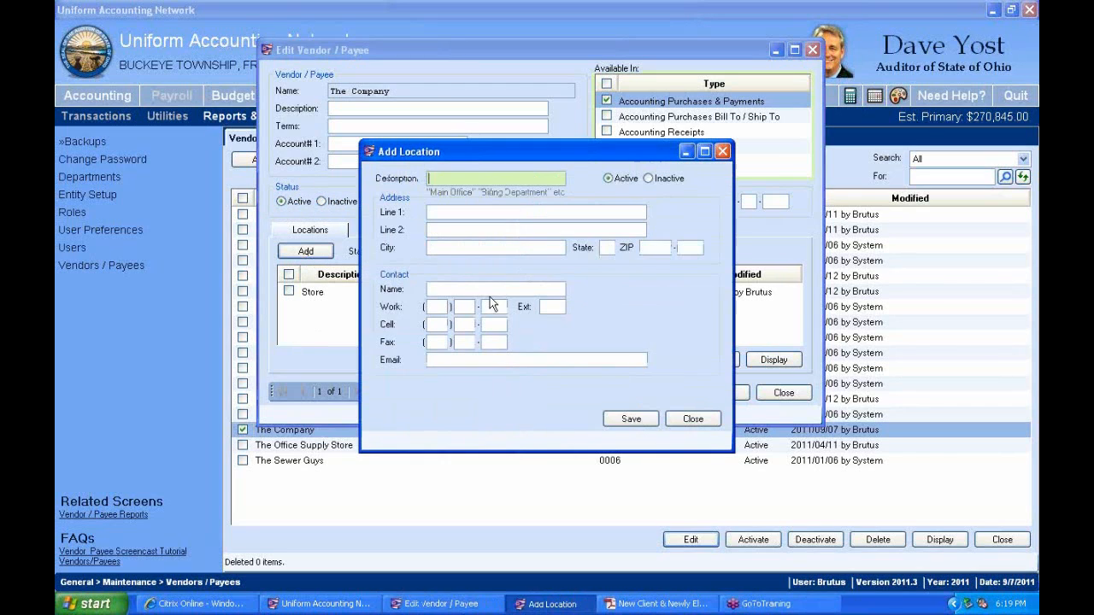
pyautogui.write('Store 2')
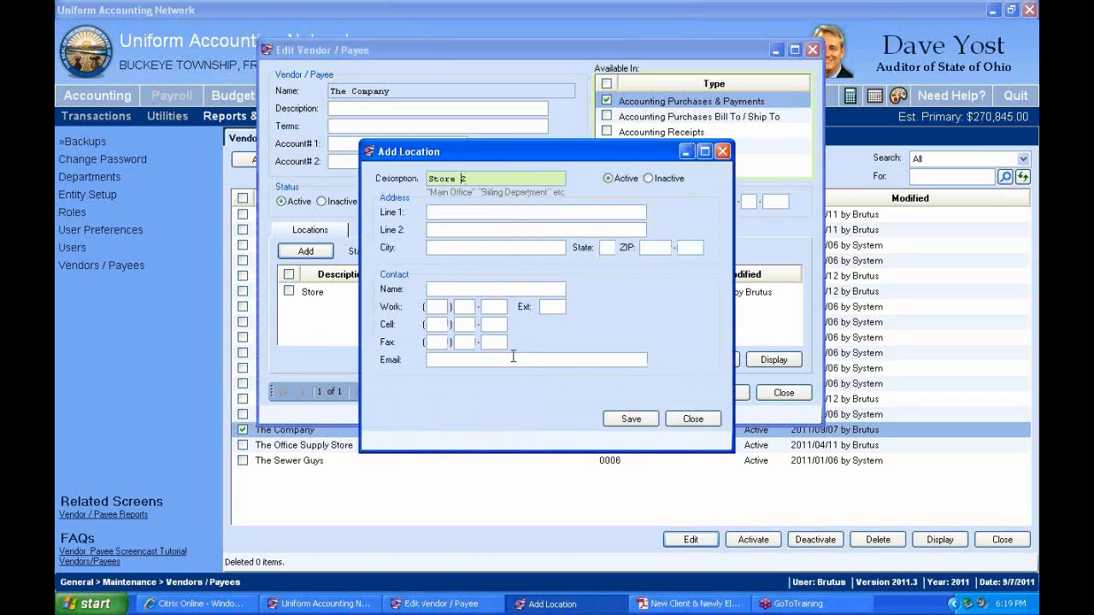
pyautogui.click(636, 419)
pyautogui.click(637, 422)
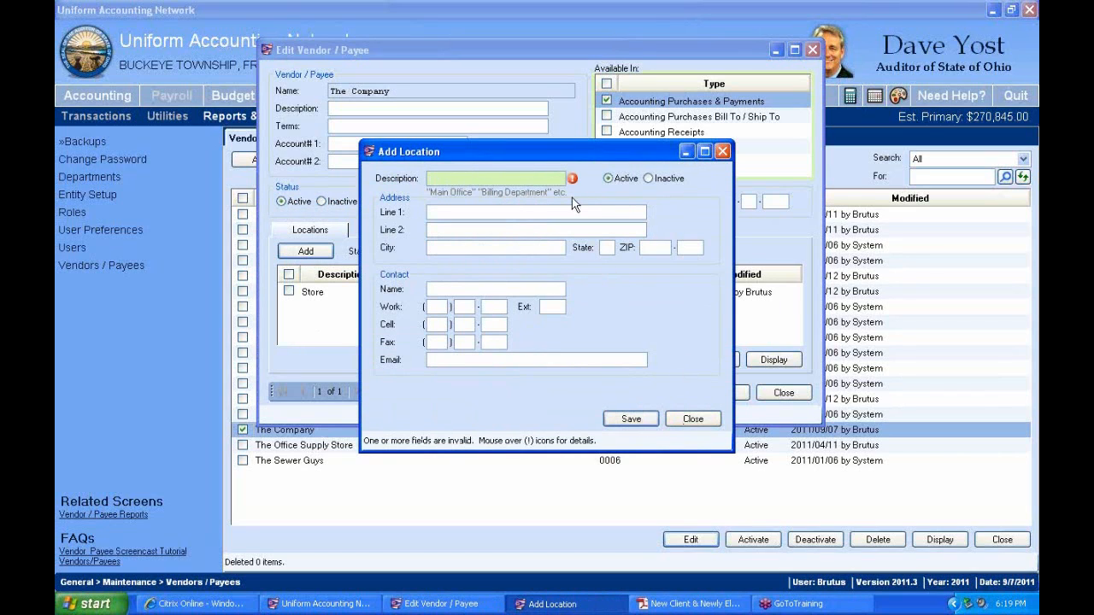
pyautogui.click(711, 425)
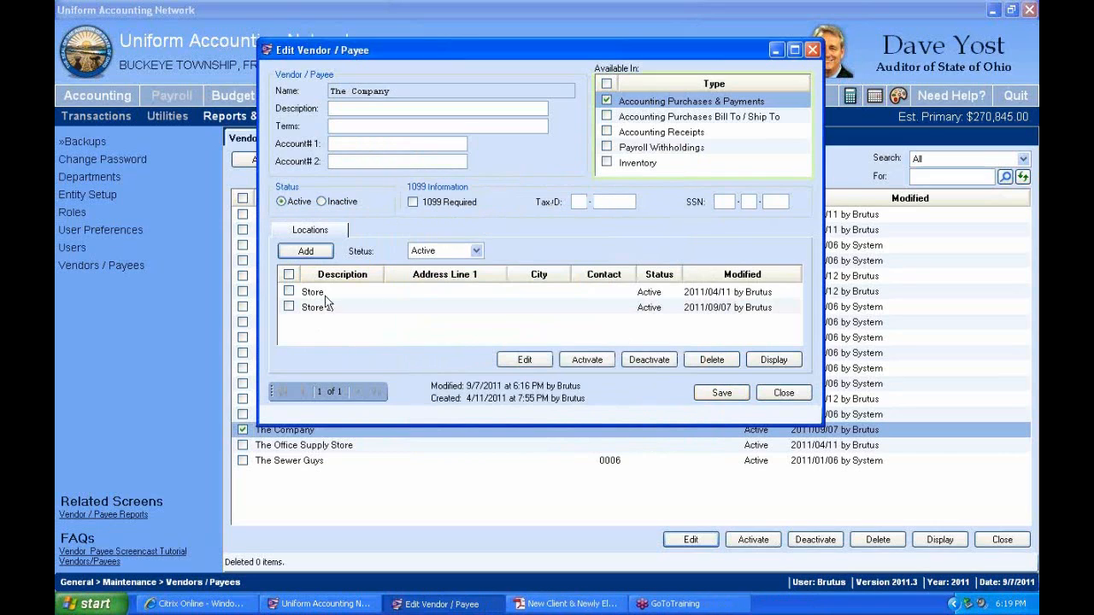
# Add another location described as Office to The Company and save it
pyautogui.click(298, 250)
pyautogui.write('0ffio')
pyautogui.write('e')
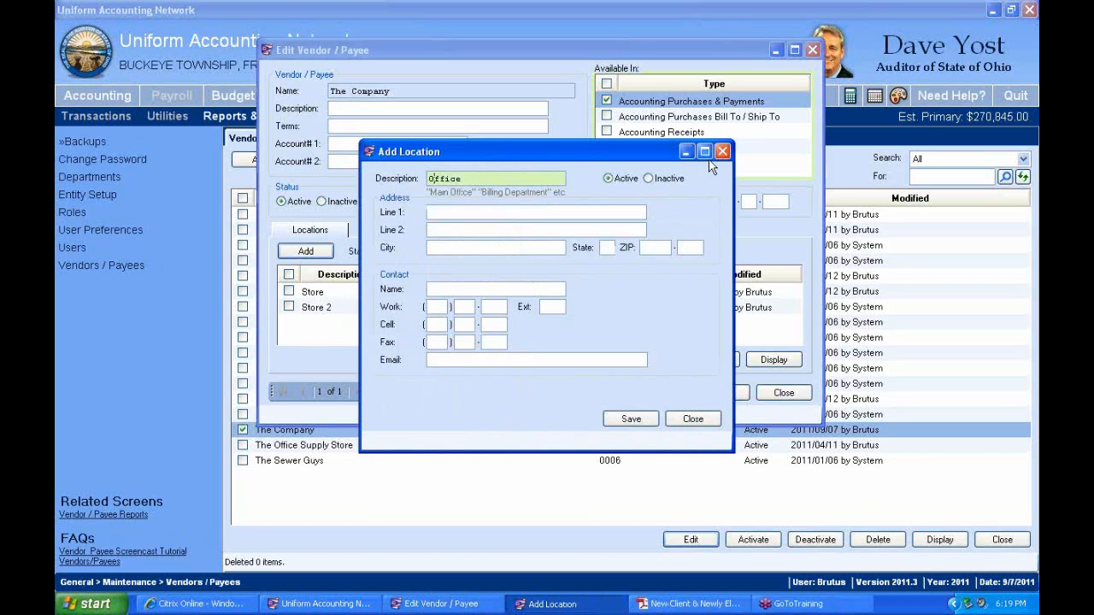
pyautogui.click(644, 420)
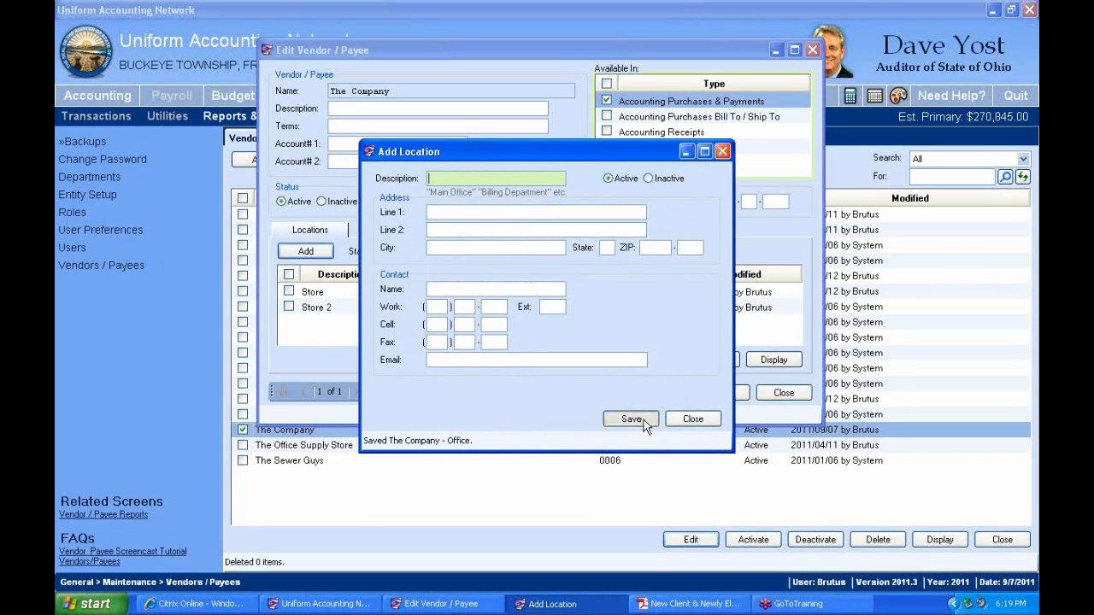
pyautogui.click(693, 419)
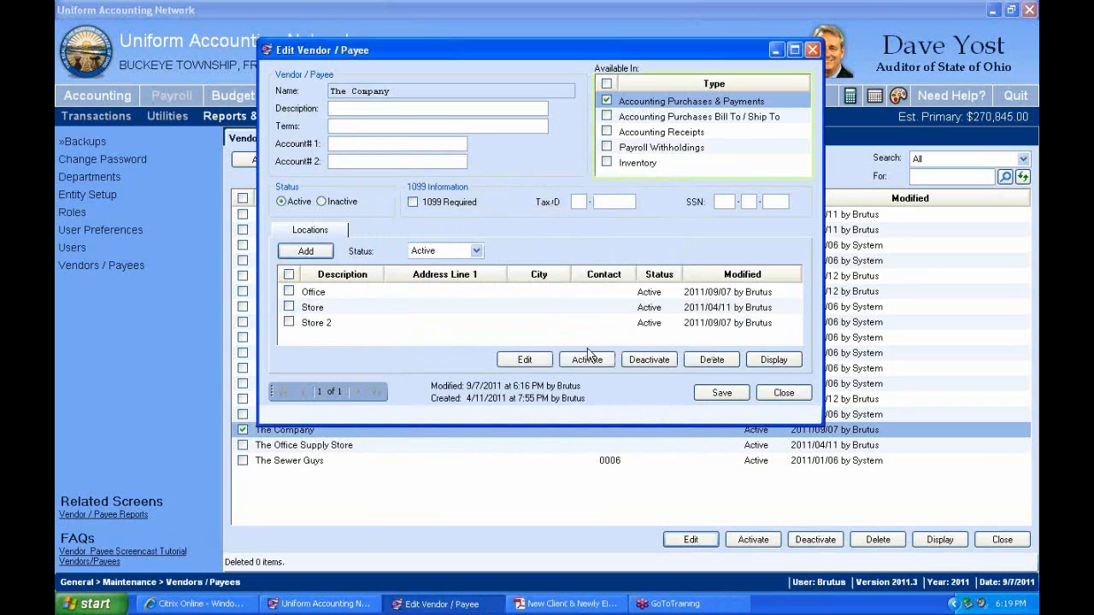
# Delete the Office location from The Company's locations
pyautogui.click(288, 322)
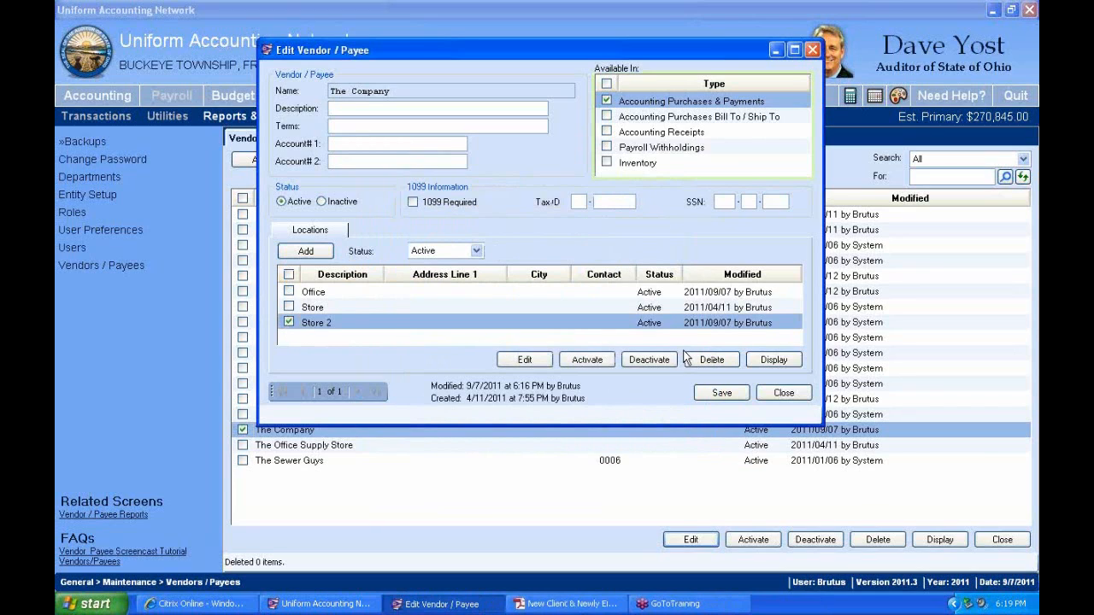
pyautogui.click(290, 292)
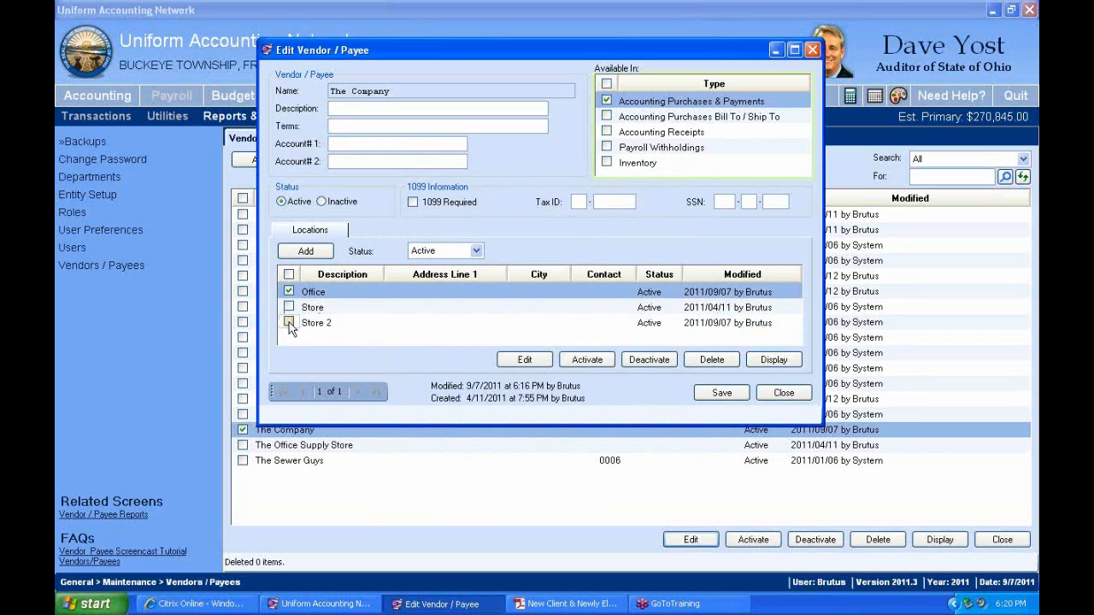
pyautogui.click(731, 365)
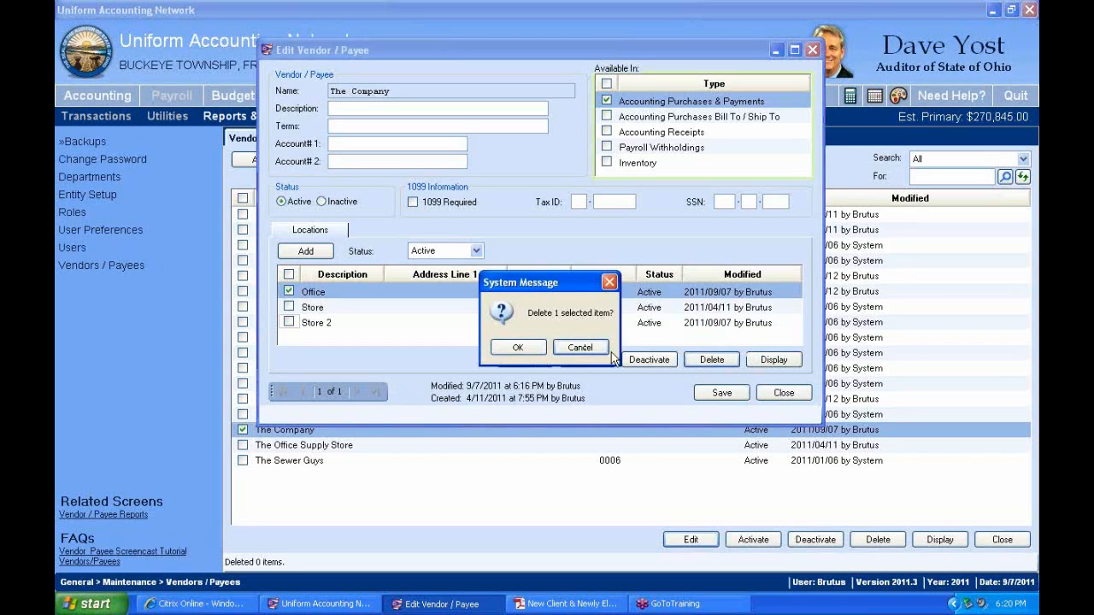
pyautogui.click(519, 347)
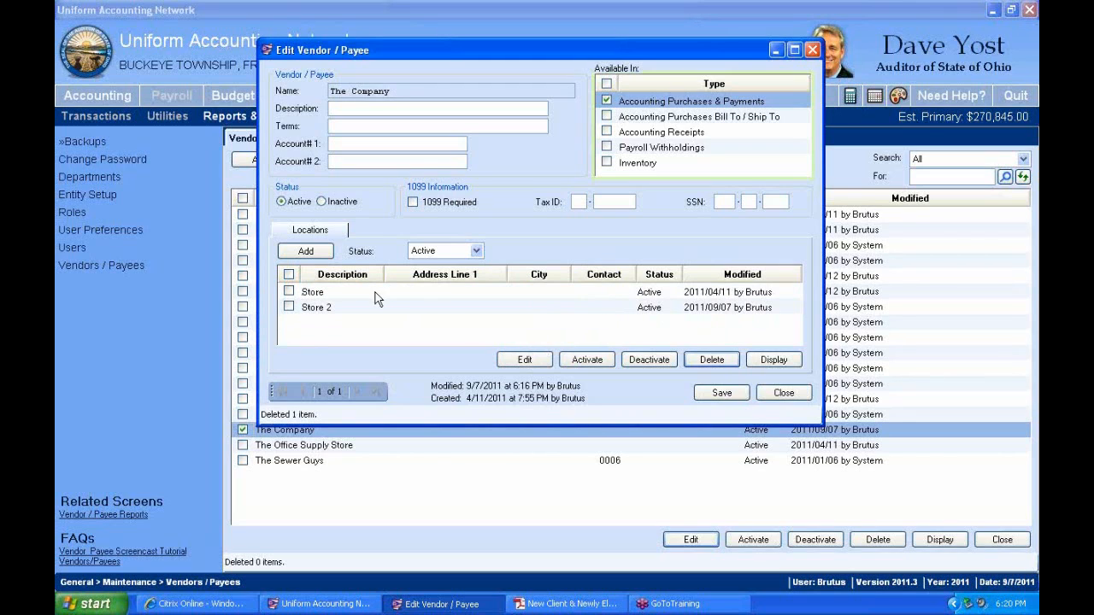
# Try to delete the original Store location from The Company
pyautogui.click(289, 291)
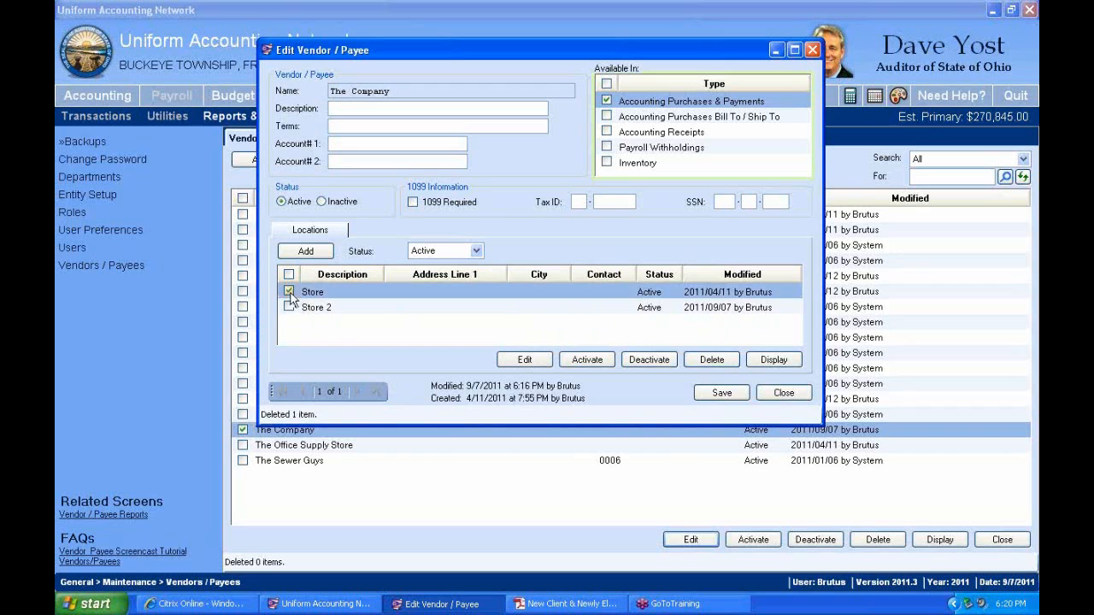
pyautogui.click(718, 363)
pyautogui.click(519, 346)
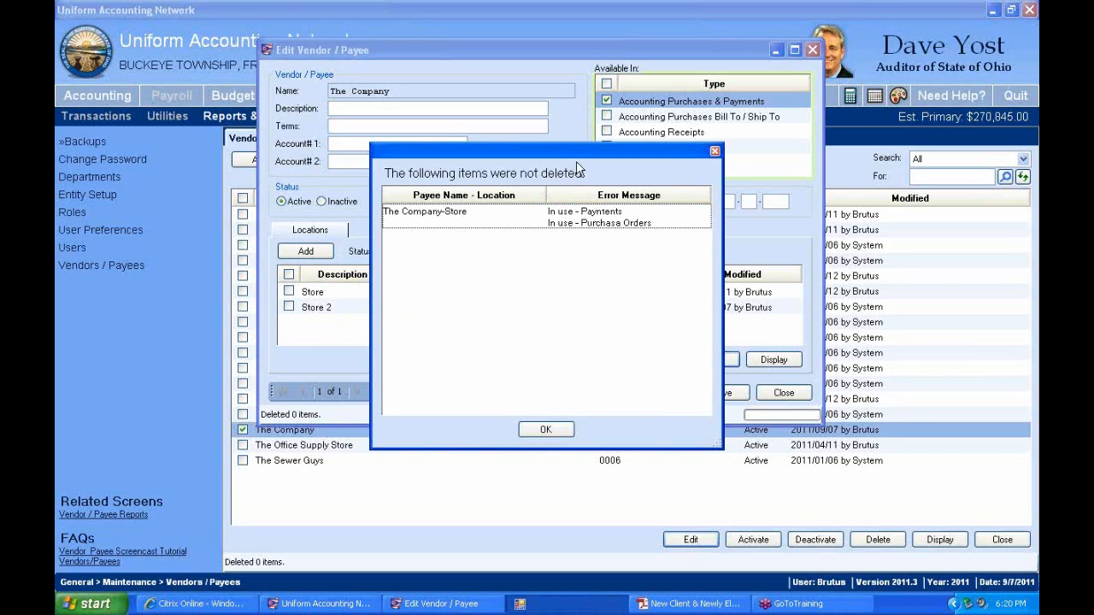
pyautogui.moveTo(574, 158); pyautogui.dragTo(627, 293)
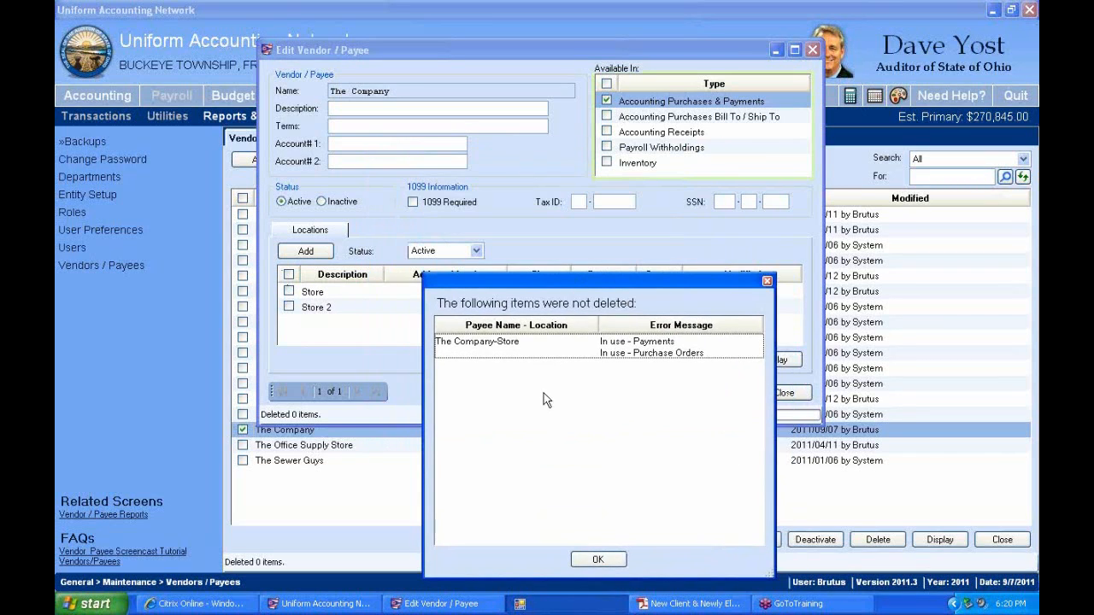
pyautogui.click(597, 560)
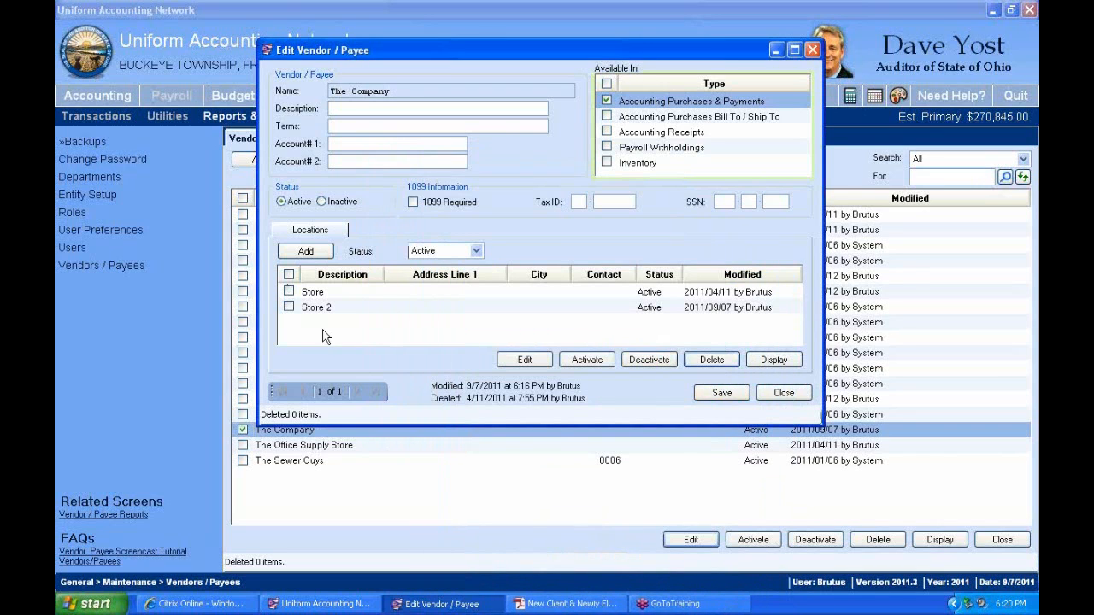
# Deactivate the original Store location of The Company
pyautogui.click(289, 292)
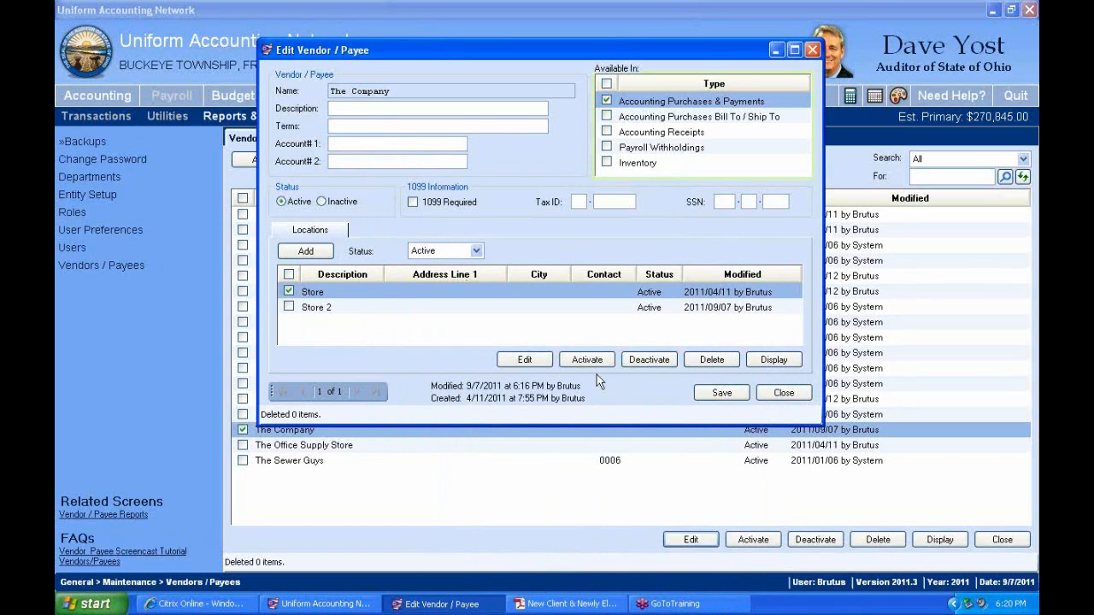
pyautogui.click(657, 361)
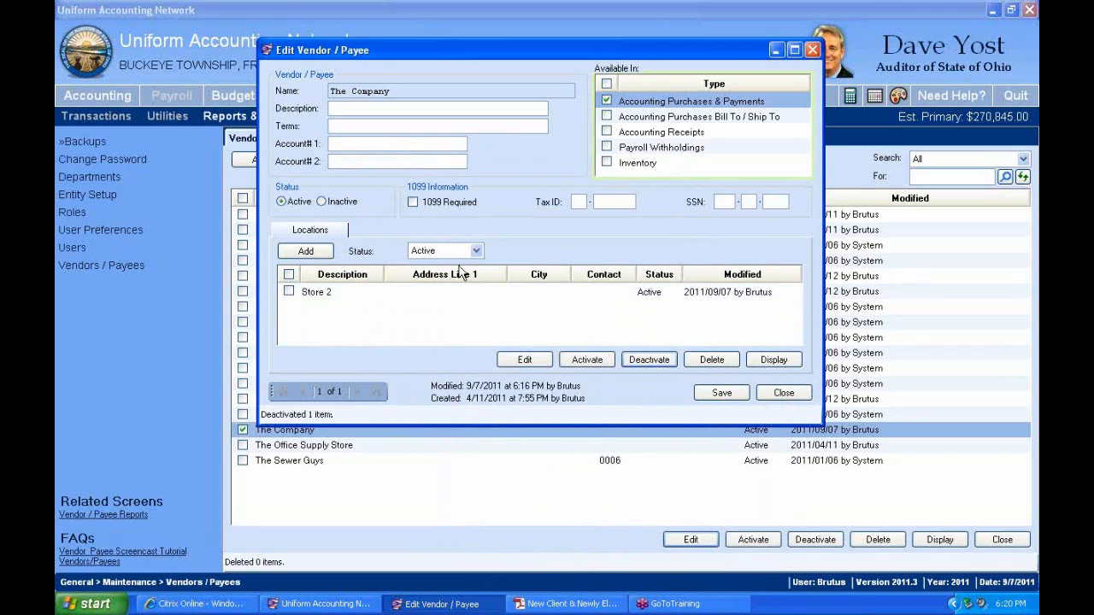
pyautogui.click(289, 291)
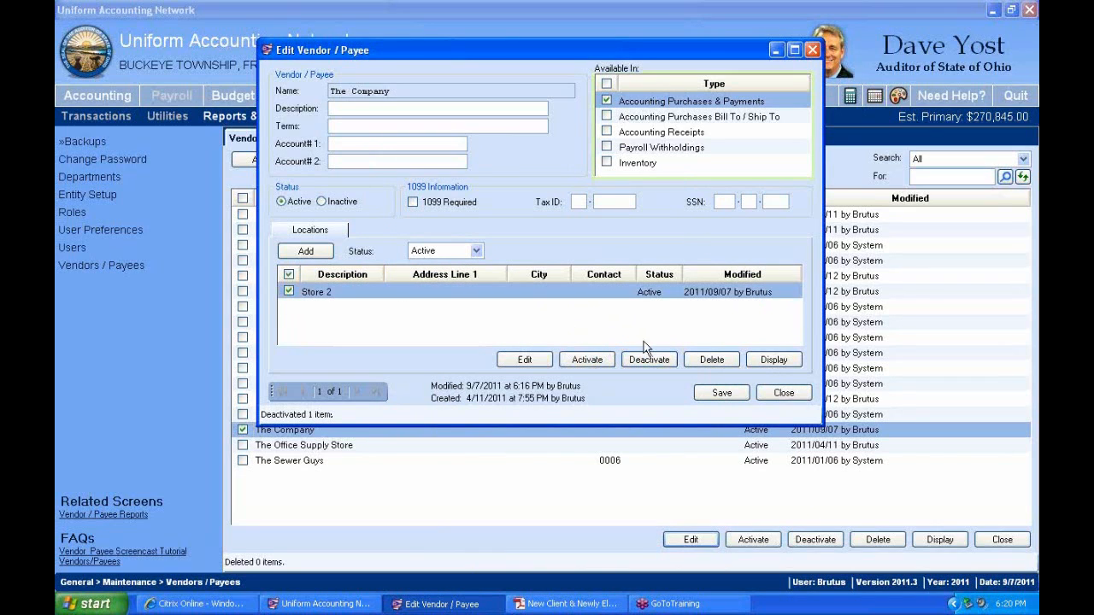
# Filter The Company's locations by Inactive status, and by All to compare both stores' statuses
pyautogui.click(475, 251)
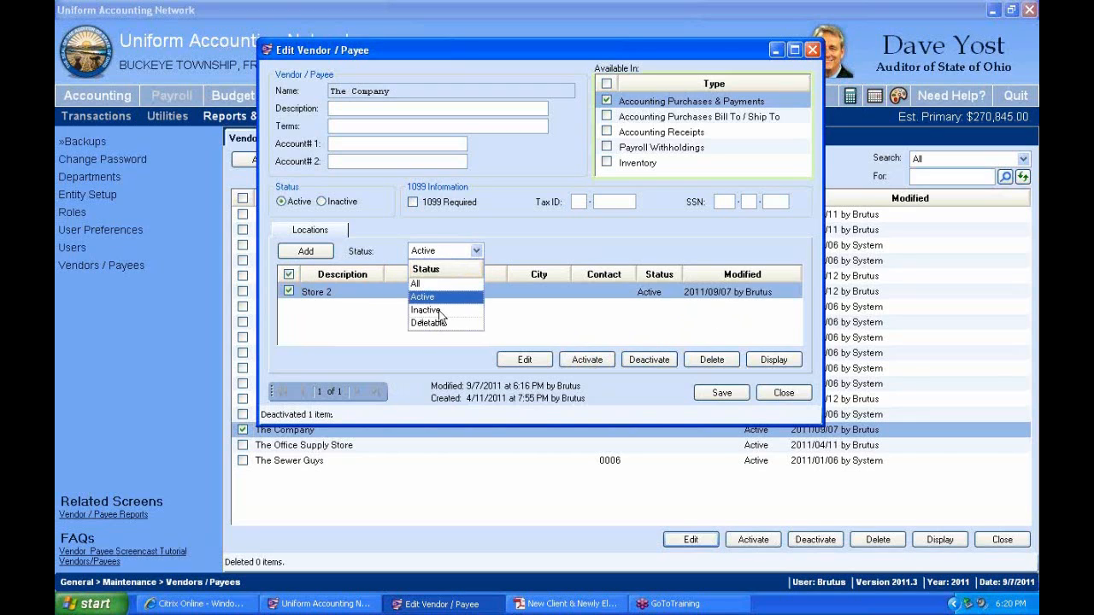
pyautogui.click(440, 311)
pyautogui.click(475, 251)
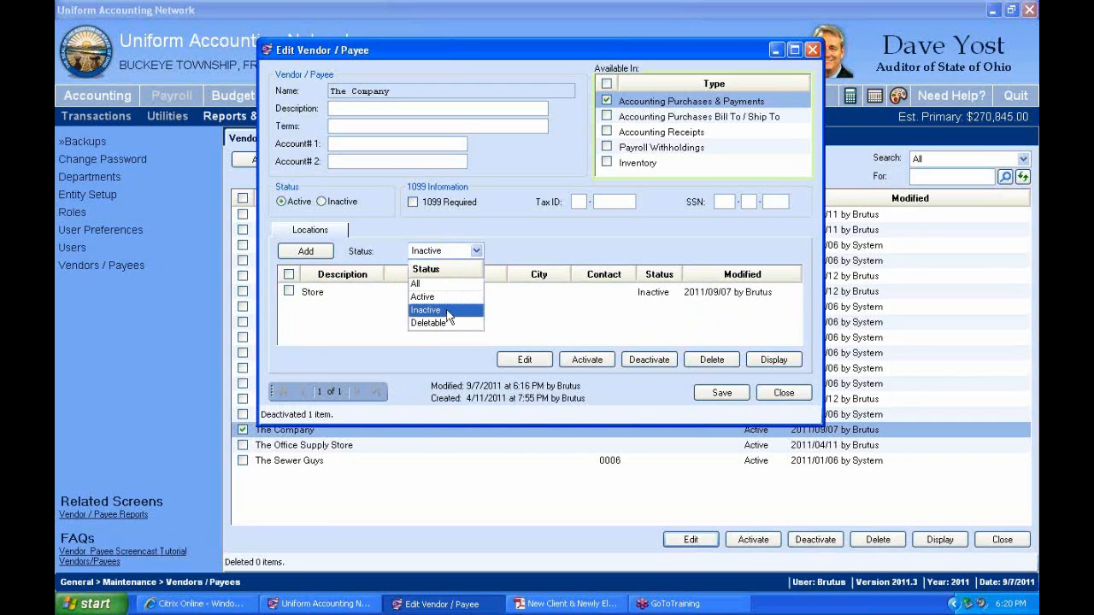
pyautogui.click(434, 284)
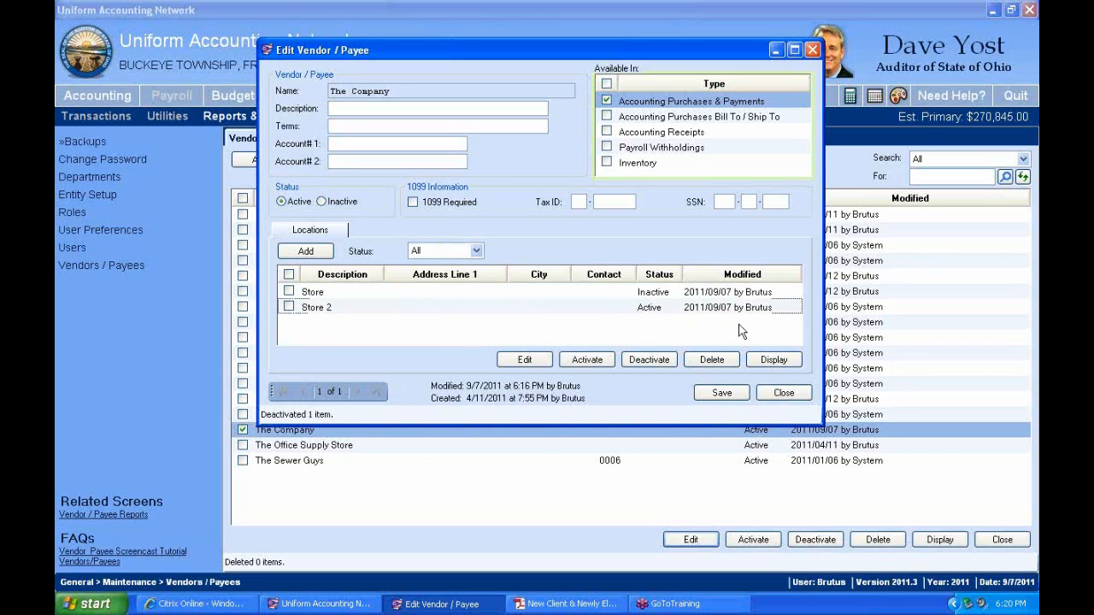
pyautogui.click(650, 294)
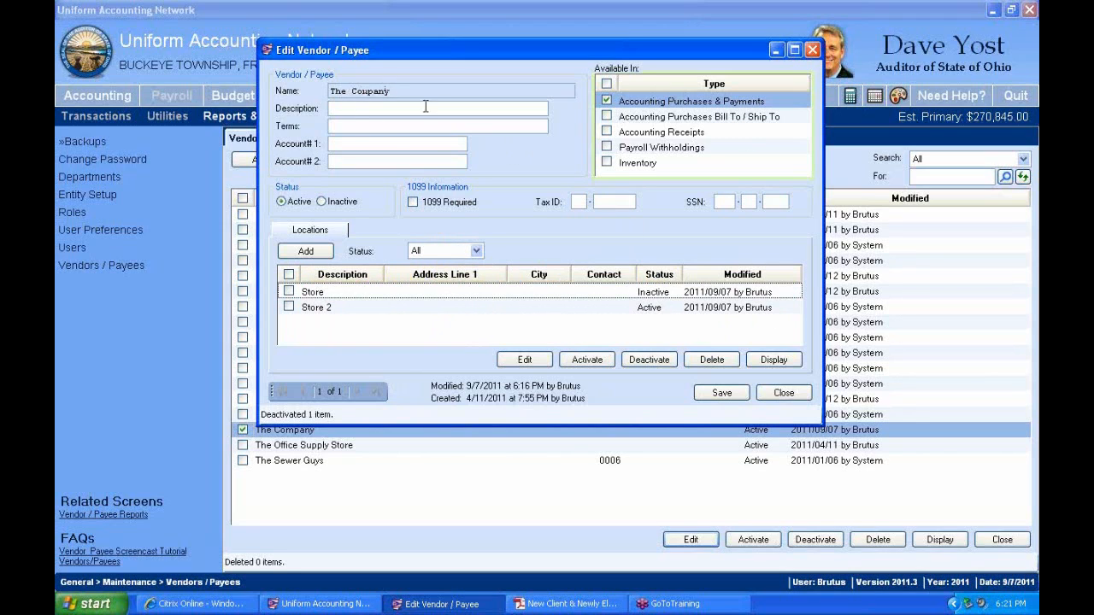
# Try out the 1099 Required setting on The Company and close its record without saving
pyautogui.click(413, 205)
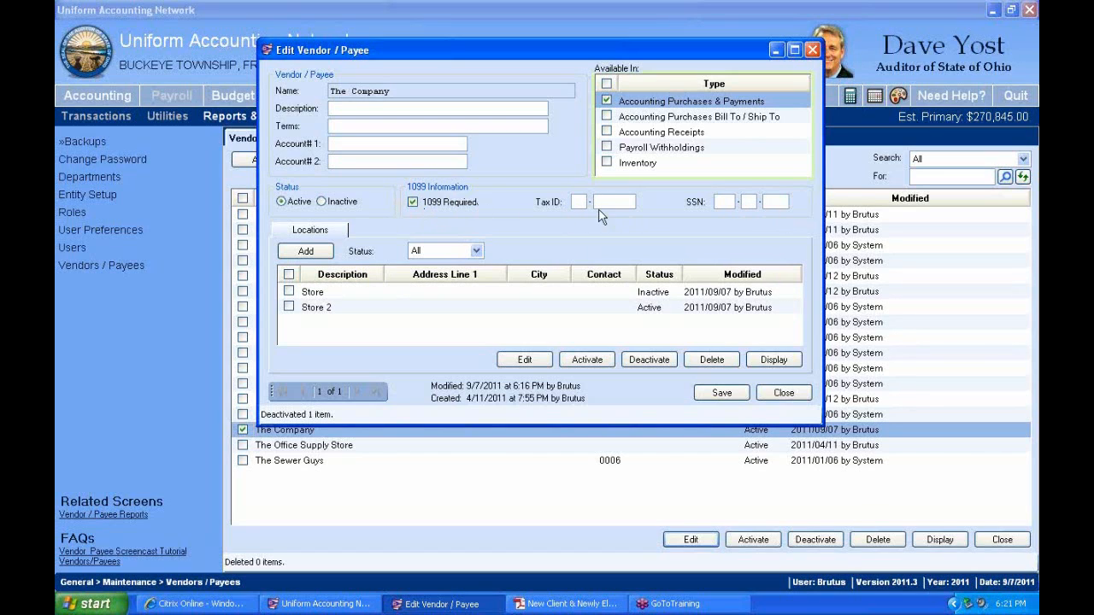
pyautogui.click(412, 202)
pyautogui.click(413, 203)
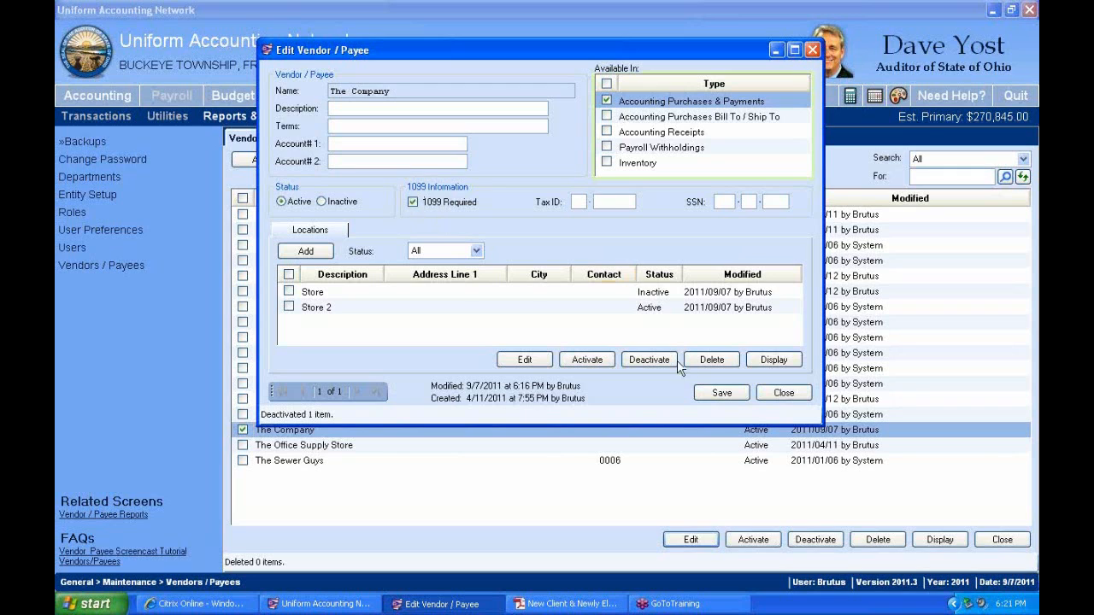
pyautogui.click(799, 398)
pyautogui.click(549, 351)
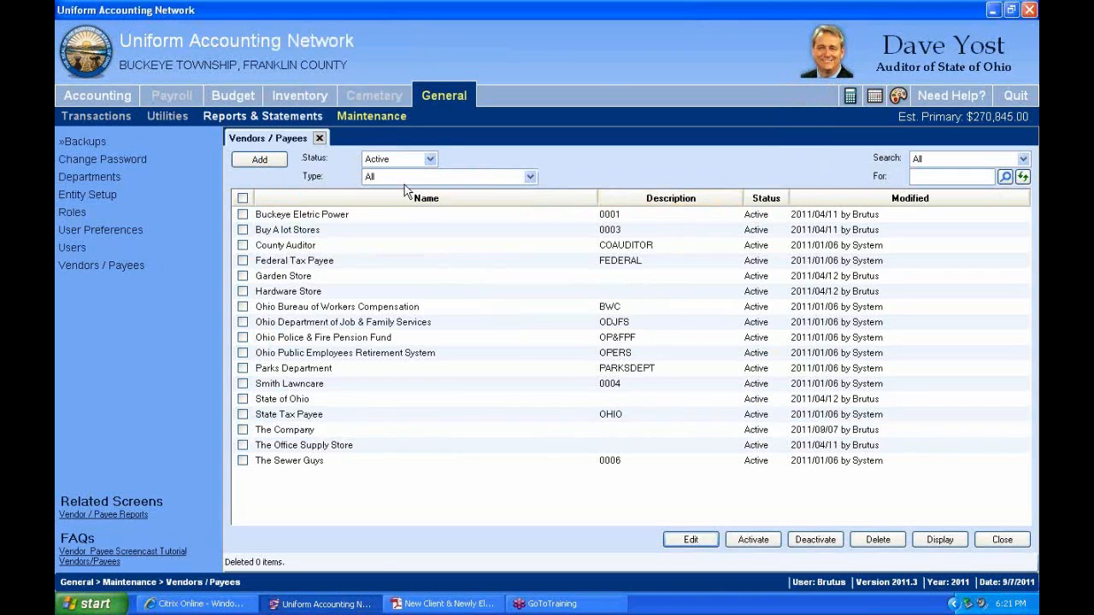
# Start a new vendor named Abc Company and make it available in Accounting Receipts only
pyautogui.click(260, 160)
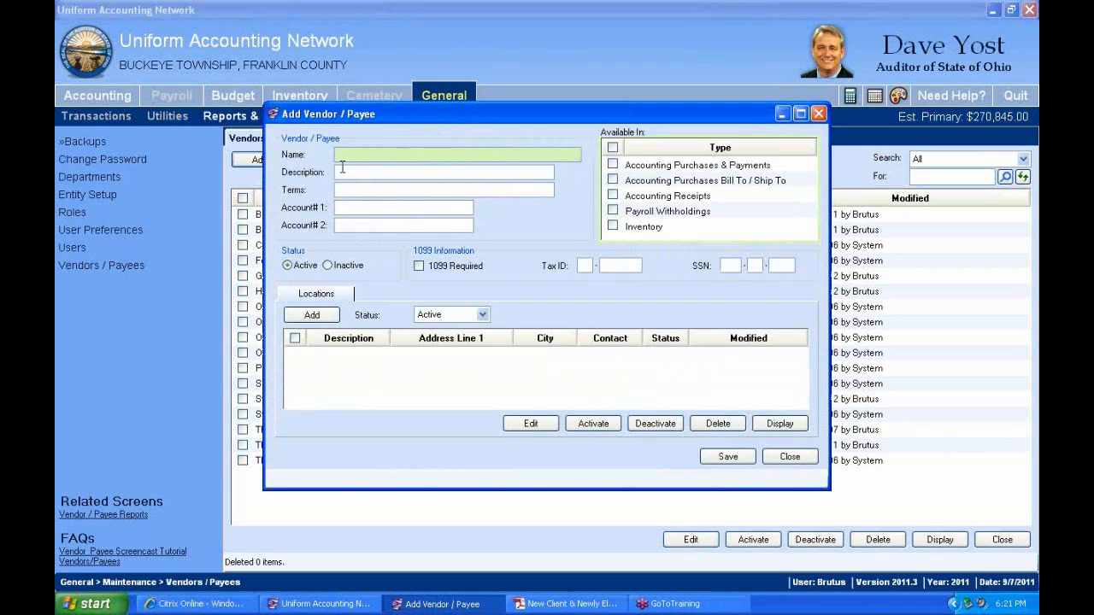
pyautogui.write('Abc Company')
pyautogui.click(612, 196)
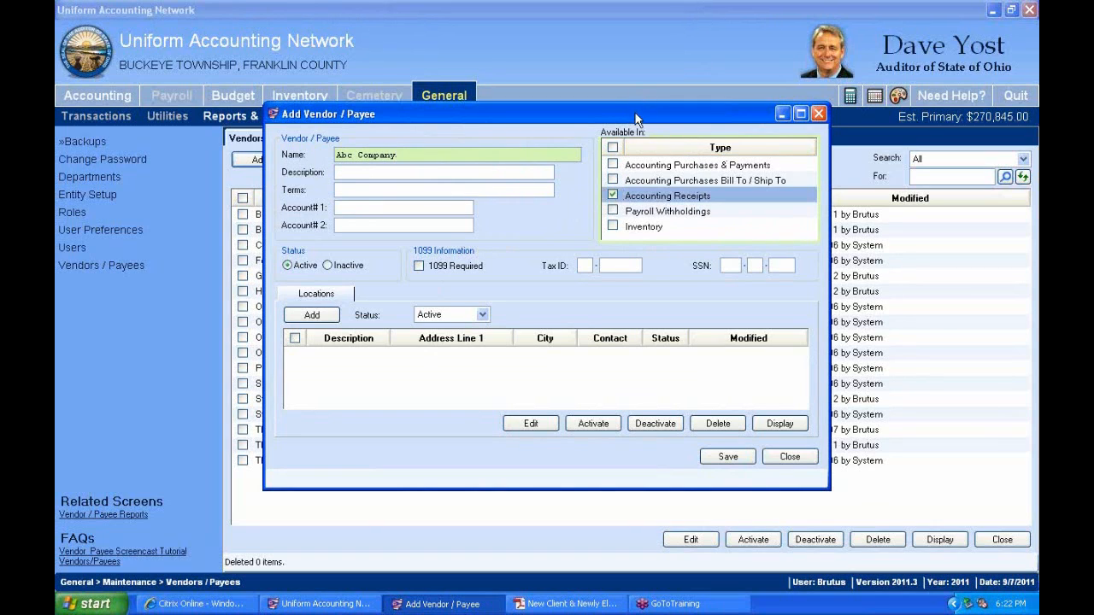
pyautogui.moveTo(636, 118); pyautogui.dragTo(785, 35)
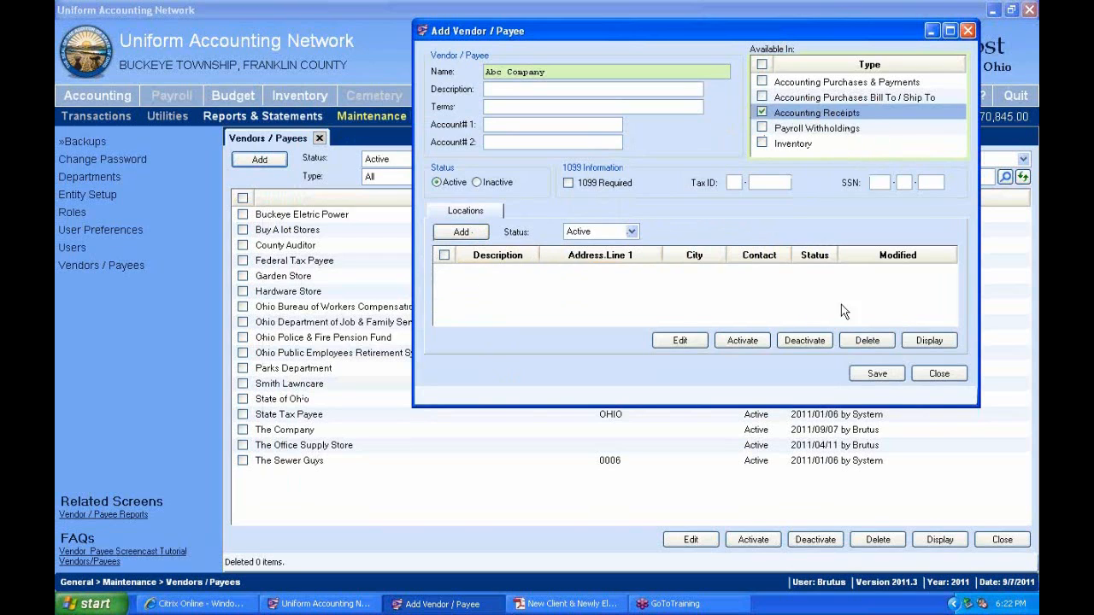
# Save Abc Company, add a location described as Store to it, and close the vendor form
pyautogui.click(481, 233)
pyautogui.moveTo(610, 278); pyautogui.dragTo(440, 225)
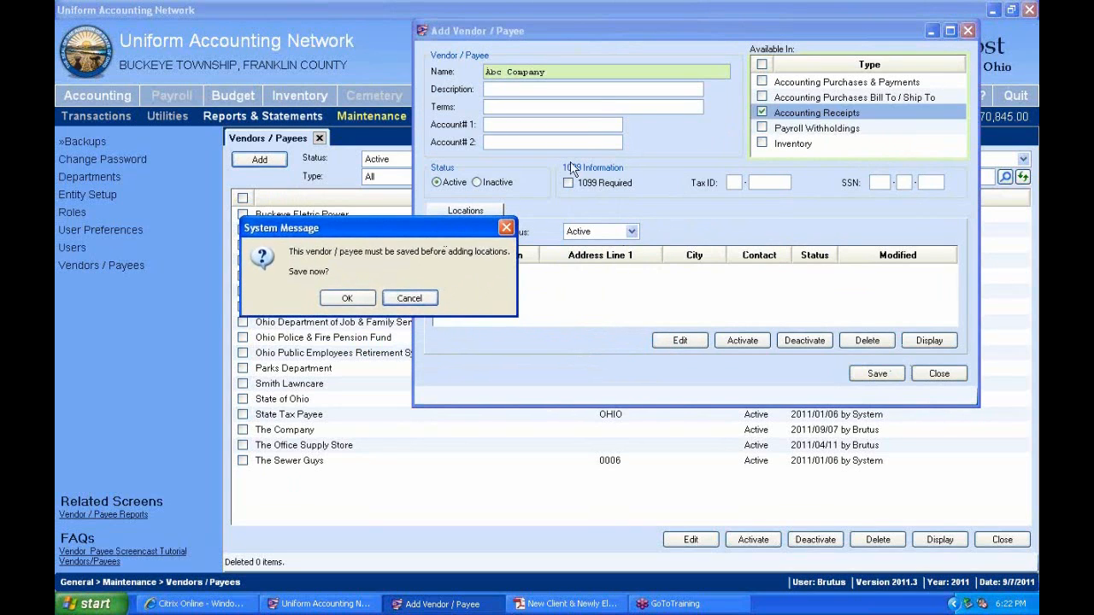
pyautogui.click(343, 299)
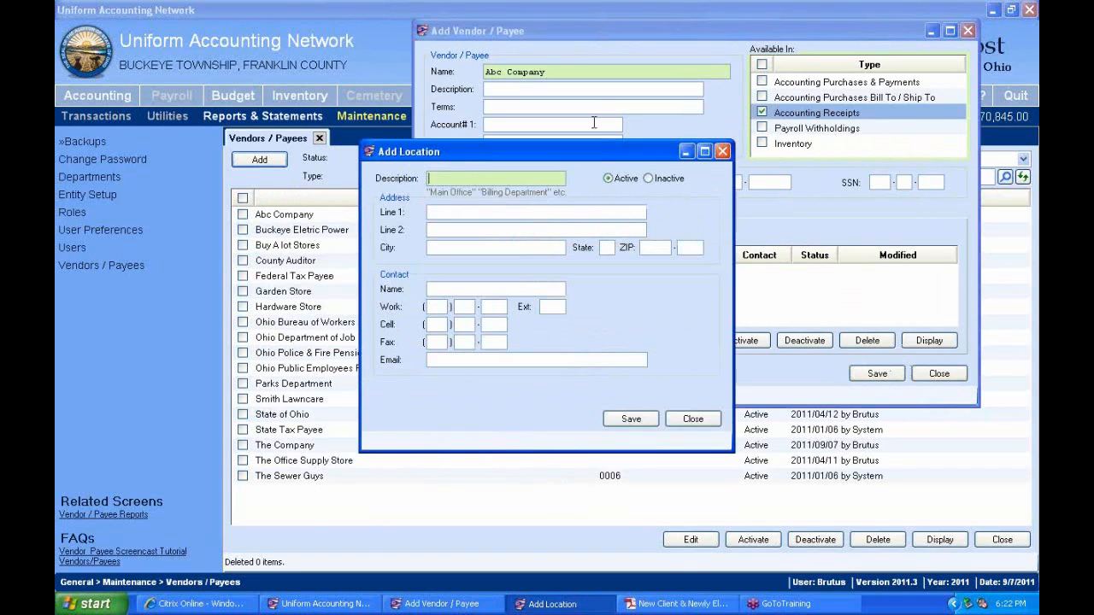
pyautogui.write('S')
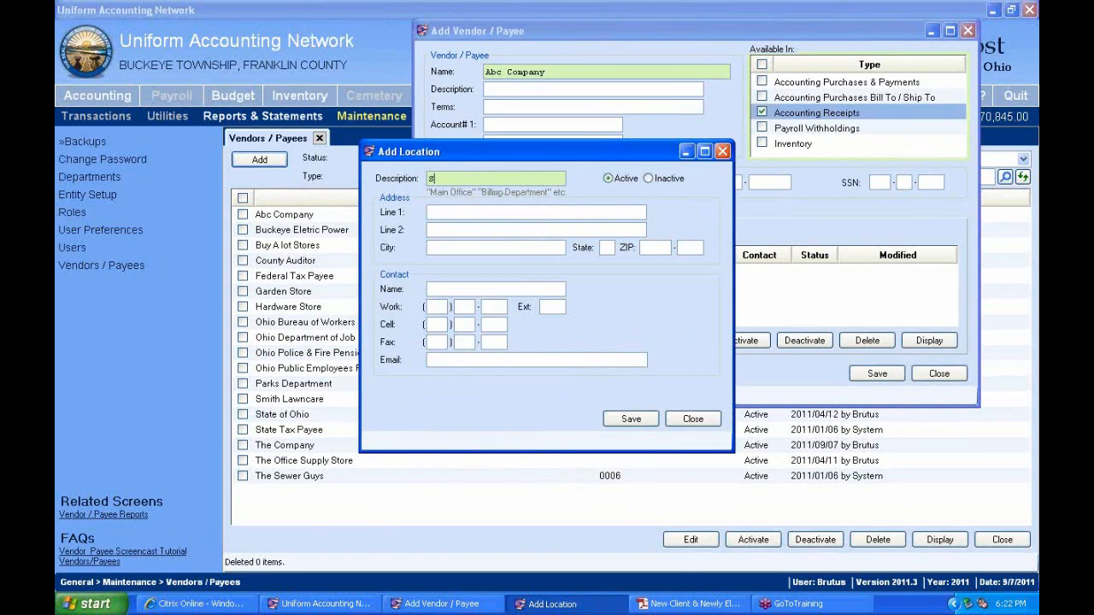
pyautogui.write('hore')
pyautogui.click(632, 419)
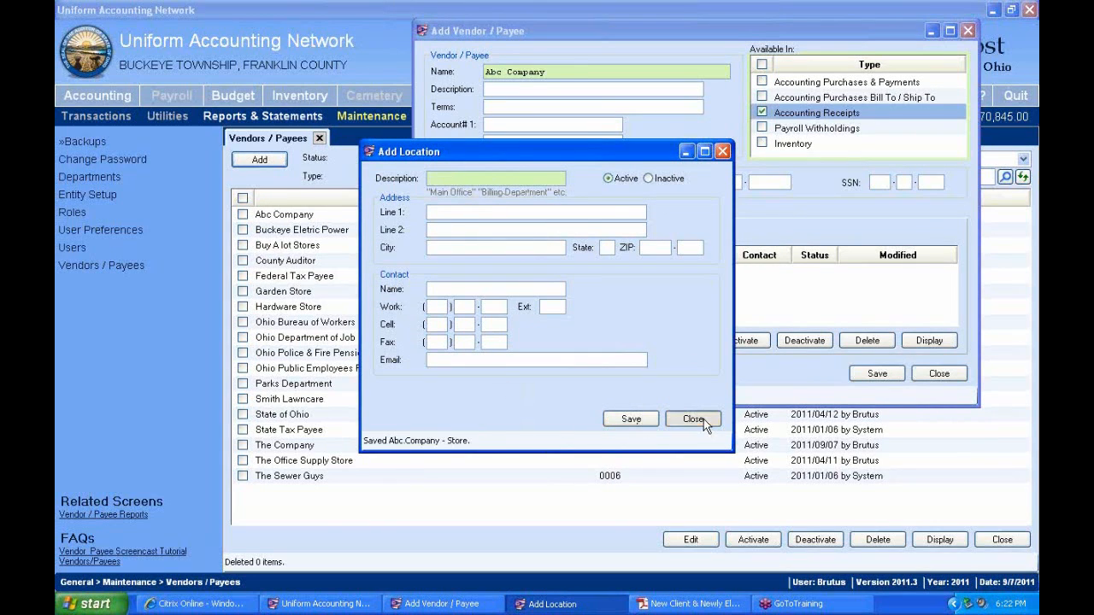
pyautogui.click(694, 419)
pyautogui.click(878, 375)
pyautogui.click(969, 32)
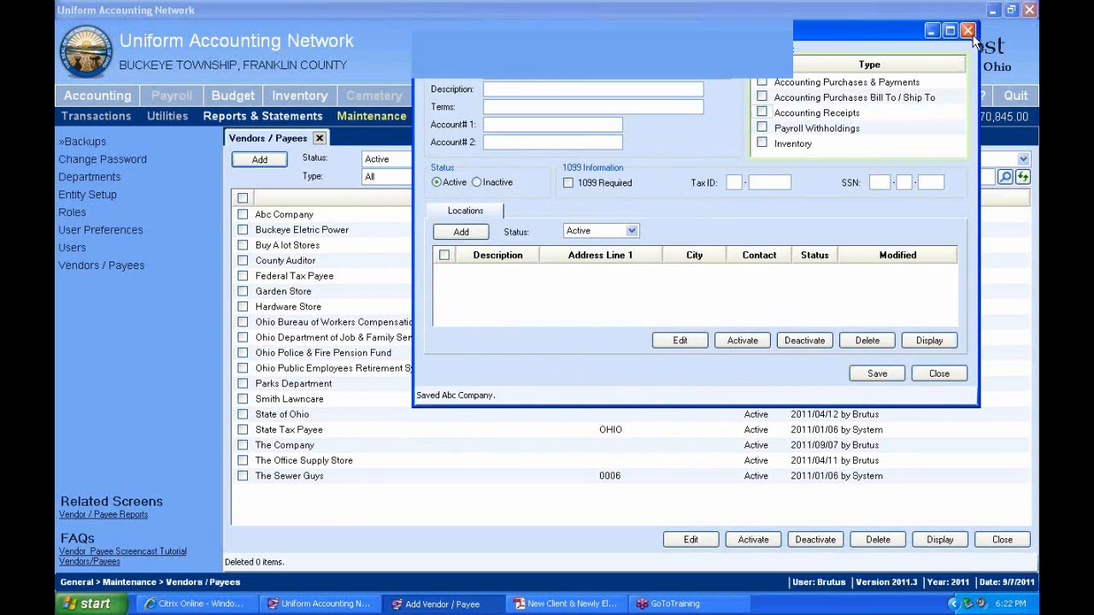
# Check whether Abc Company can be chosen as the source of a new standard accounting receipt, and discard the receipt
pyautogui.click(243, 215)
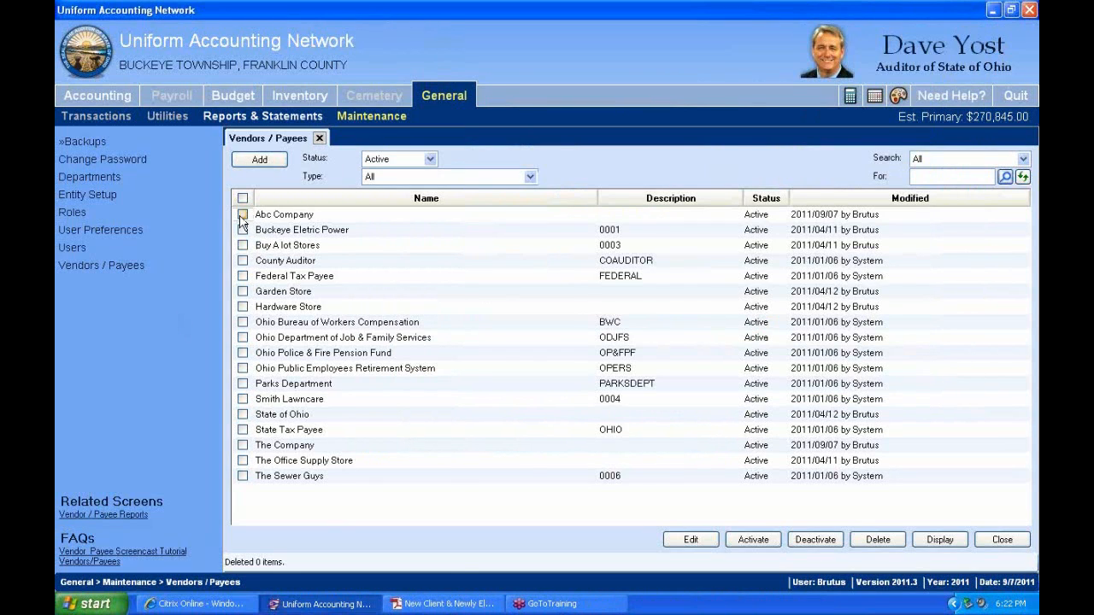
pyautogui.click(91, 100)
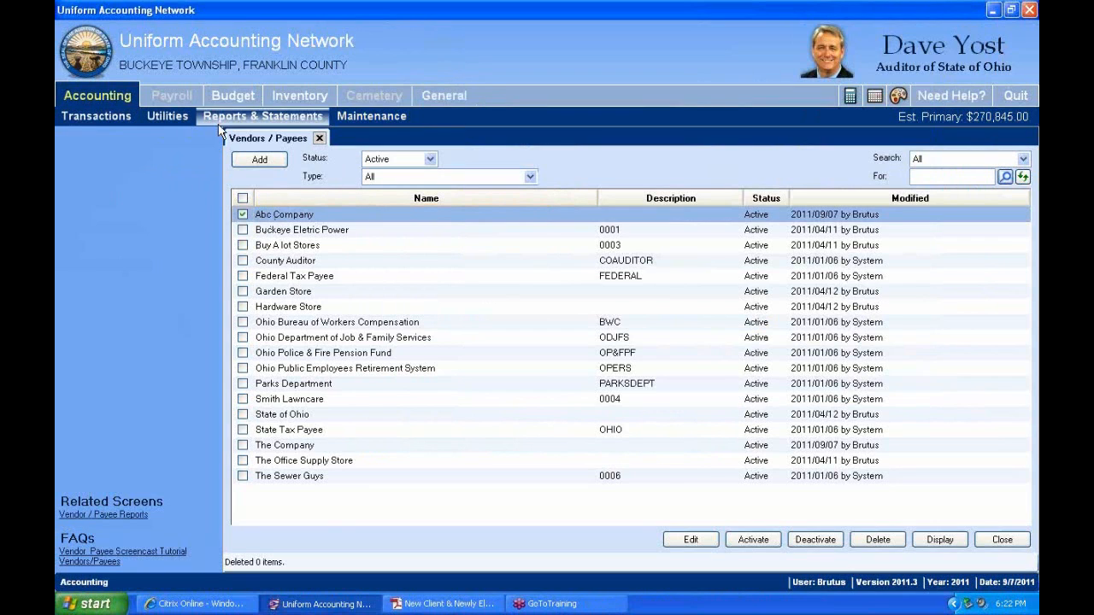
pyautogui.click(83, 119)
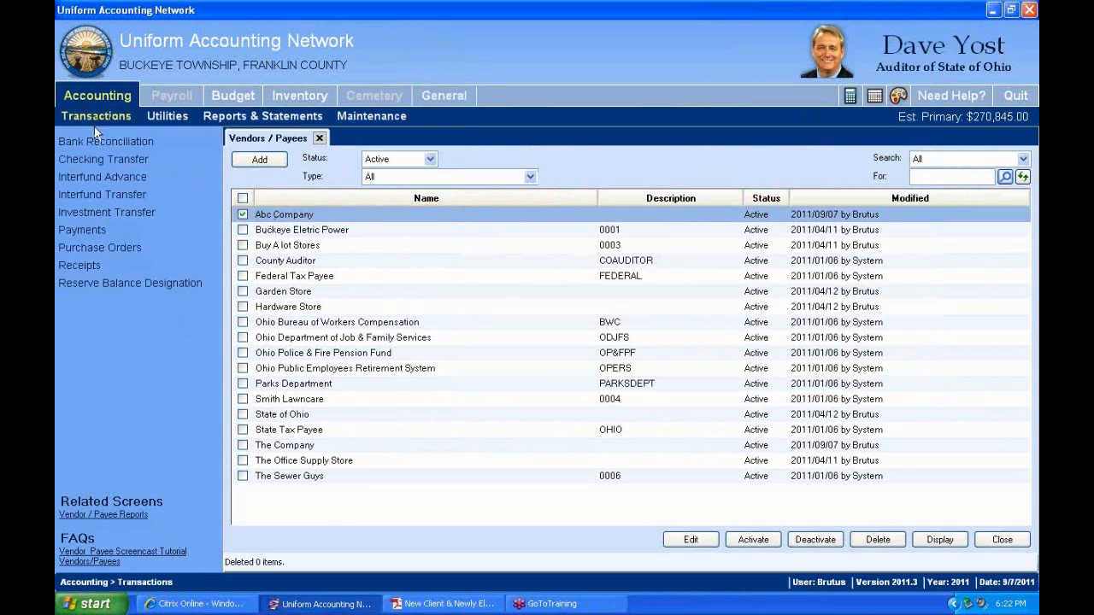
pyautogui.click(89, 266)
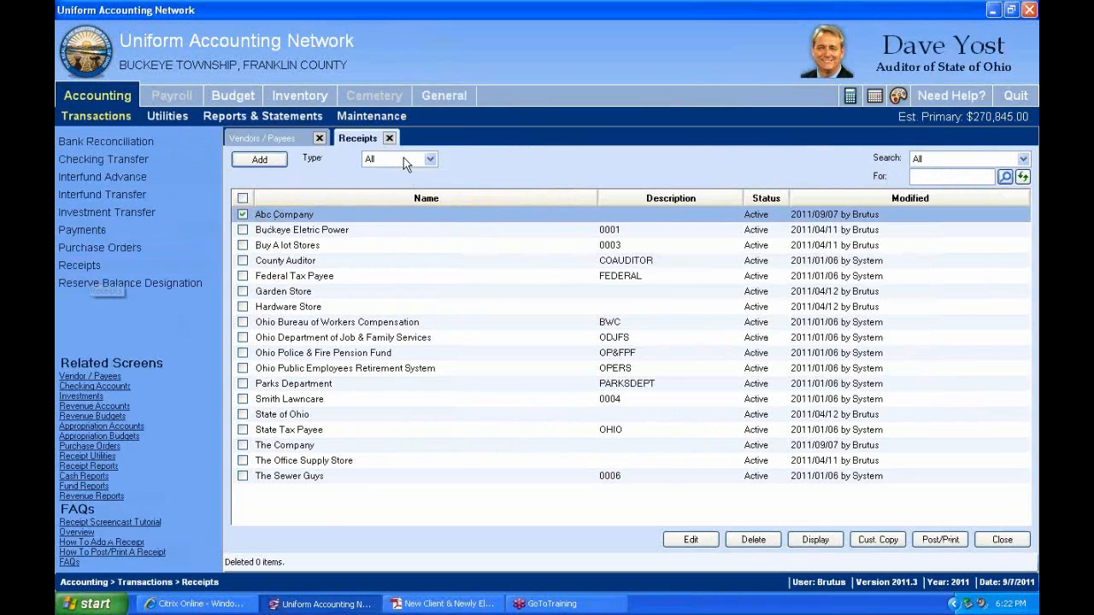
pyautogui.click(282, 161)
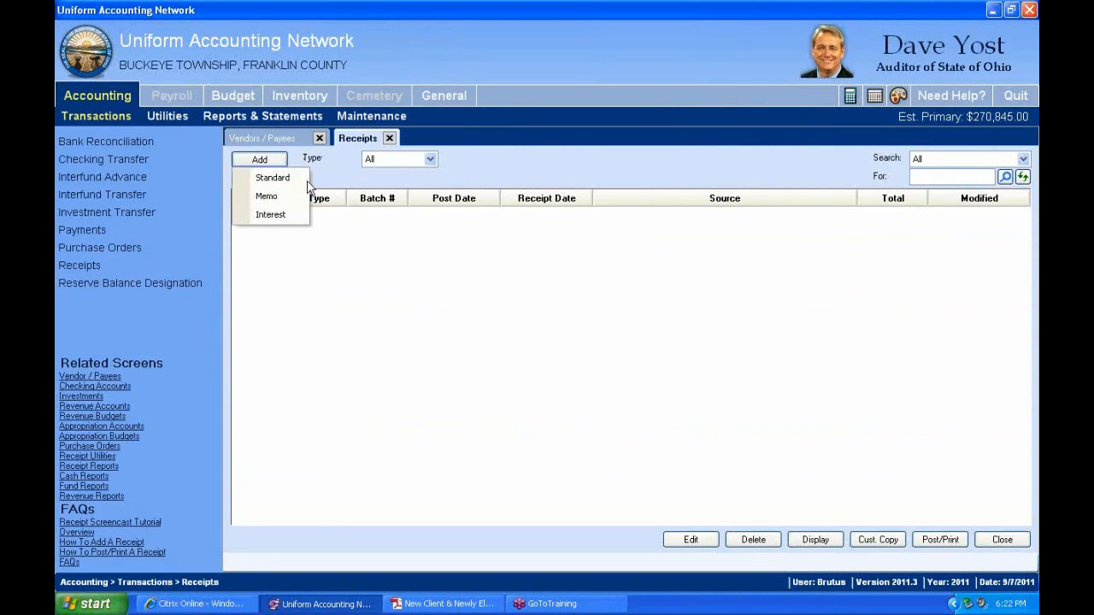
pyautogui.click(289, 179)
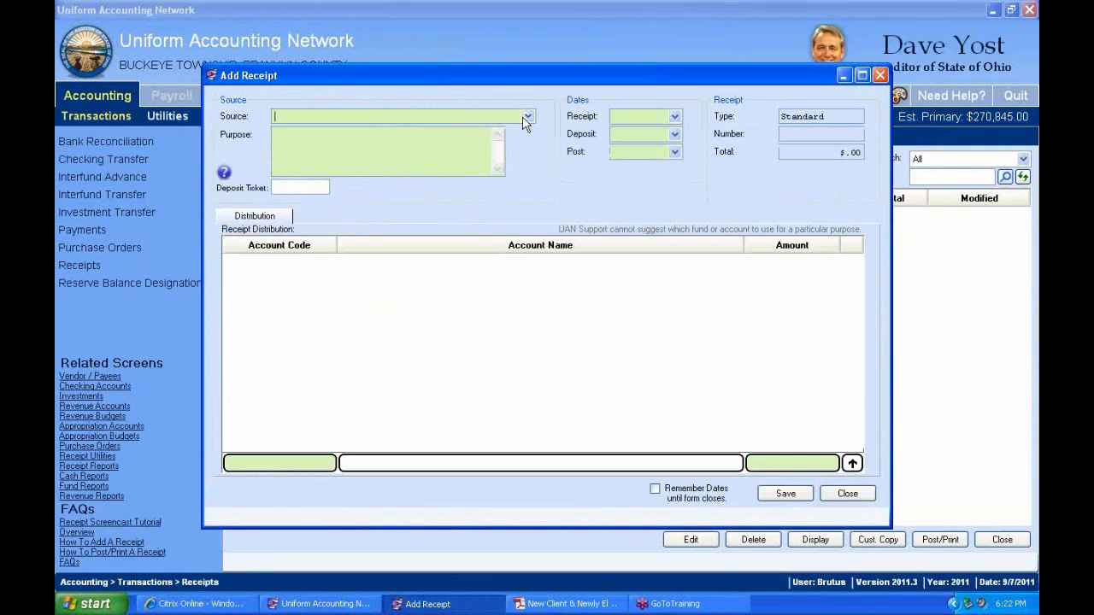
pyautogui.click(527, 115)
pyautogui.click(295, 149)
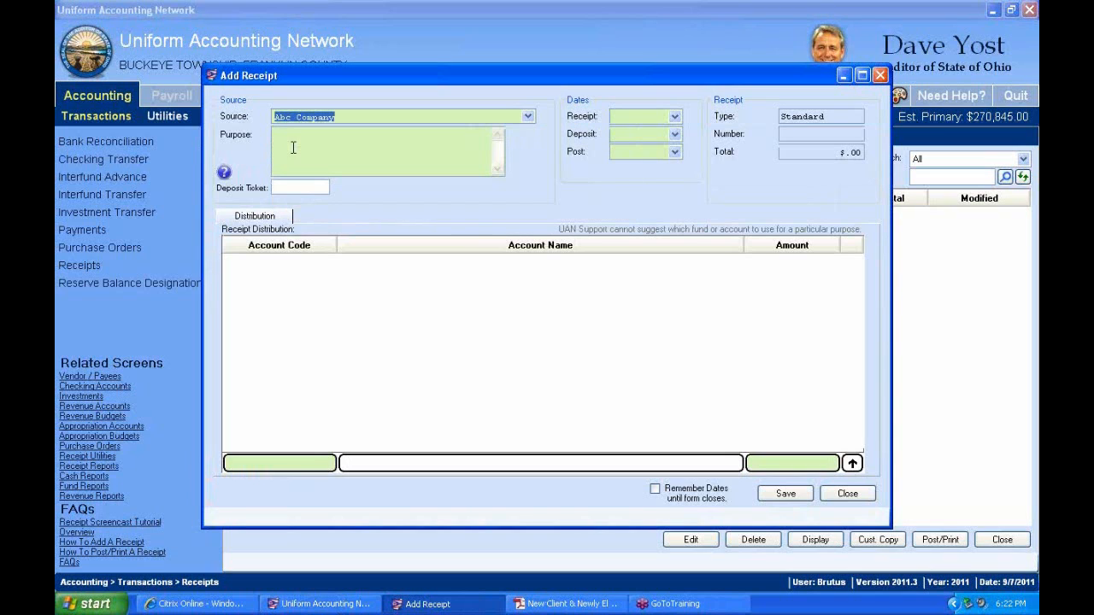
pyautogui.click(879, 76)
pyautogui.click(552, 346)
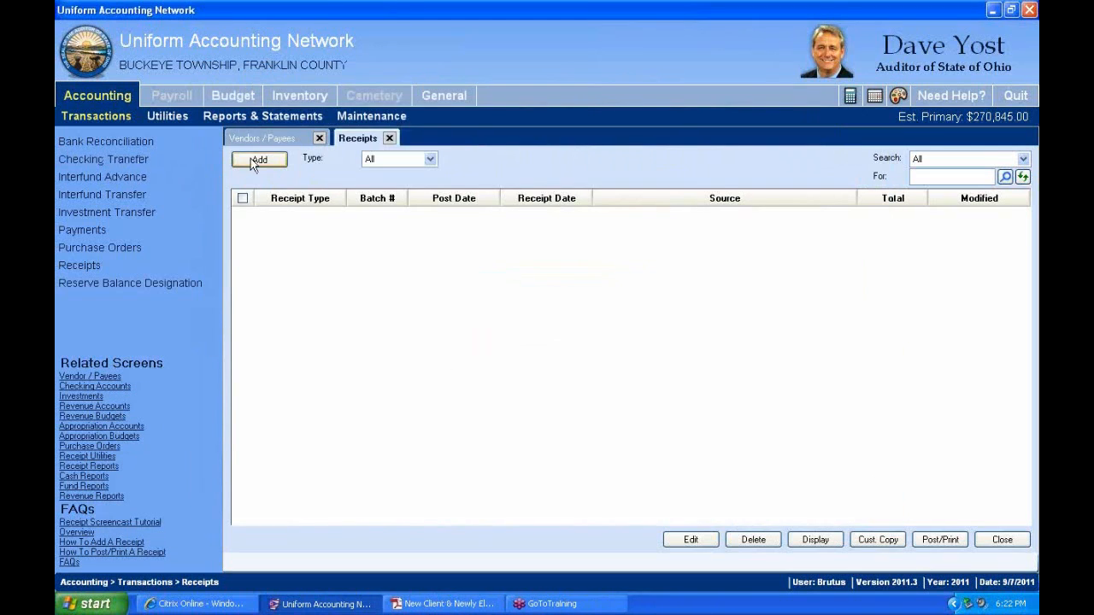
# Open Abc Company's vendor record for editing to review where it is available
pyautogui.click(267, 141)
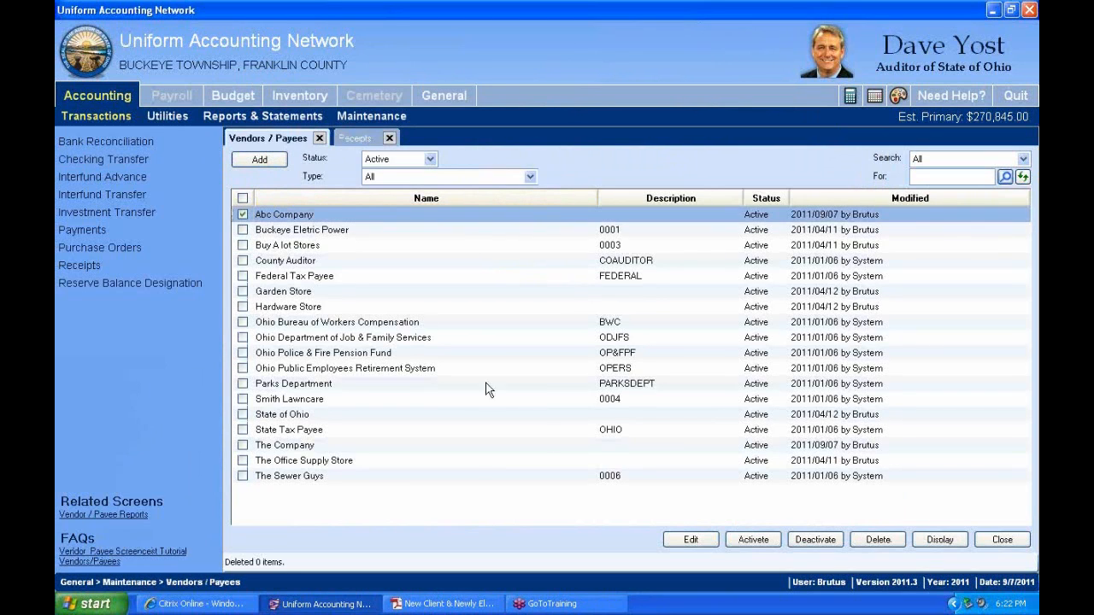
pyautogui.click(704, 533)
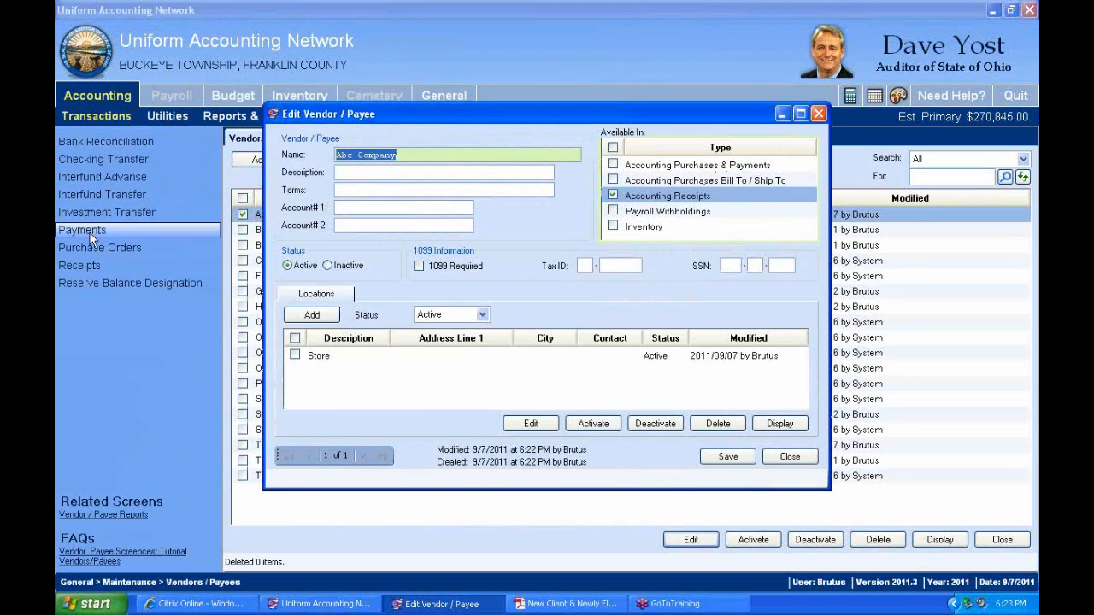
# Check the vendor choices of a new warrant payment for Abc Company, and close the payment unsaved
pyautogui.click(89, 267)
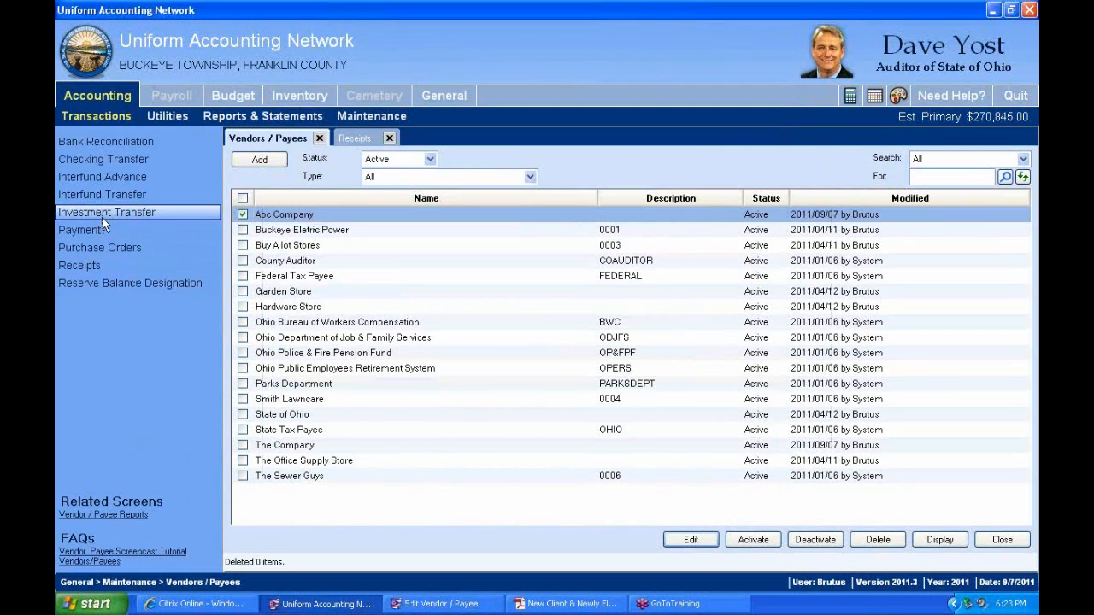
pyautogui.click(92, 231)
pyautogui.click(261, 162)
pyautogui.click(270, 214)
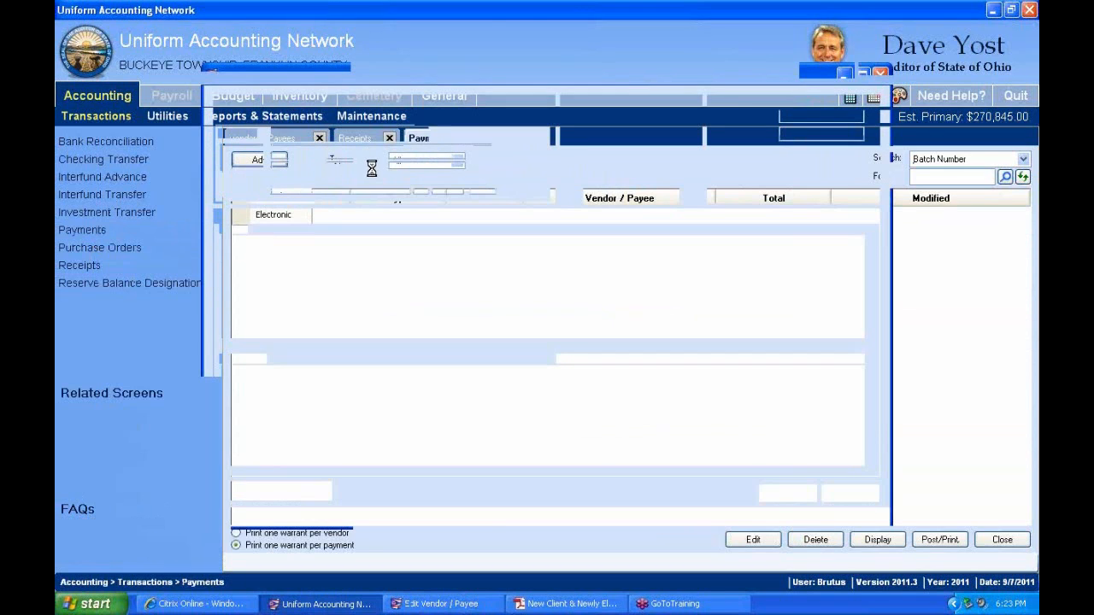
pyautogui.click(527, 117)
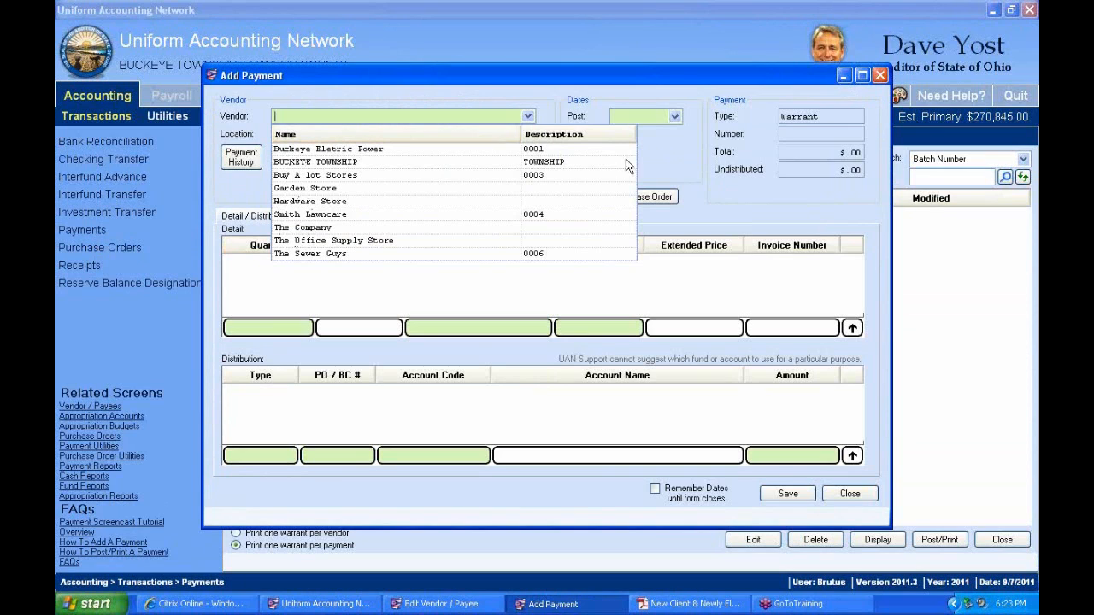
pyautogui.click(879, 81)
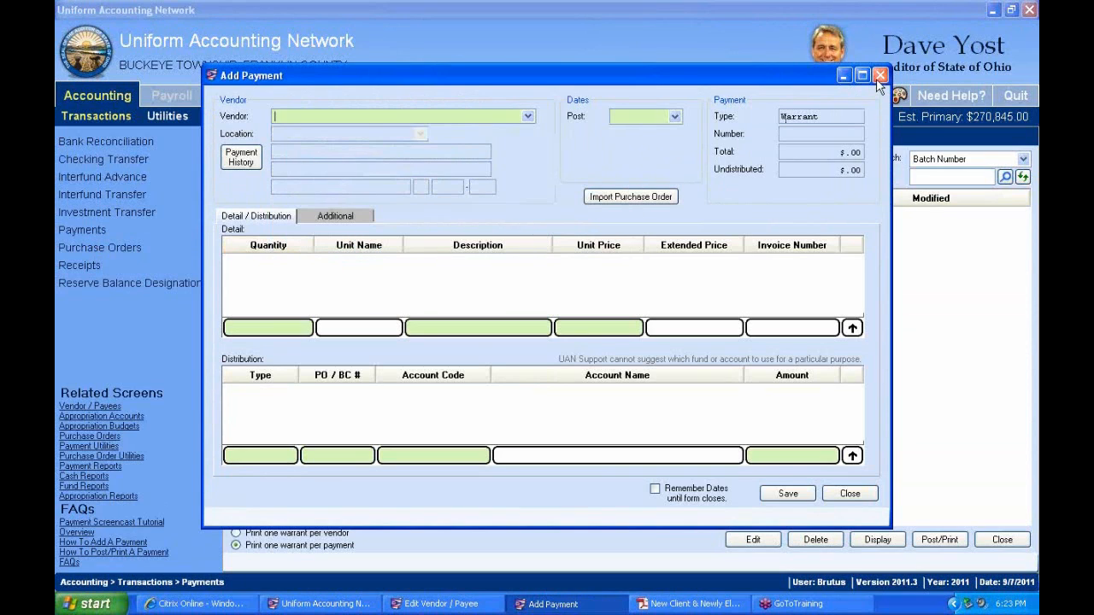
pyautogui.click(879, 81)
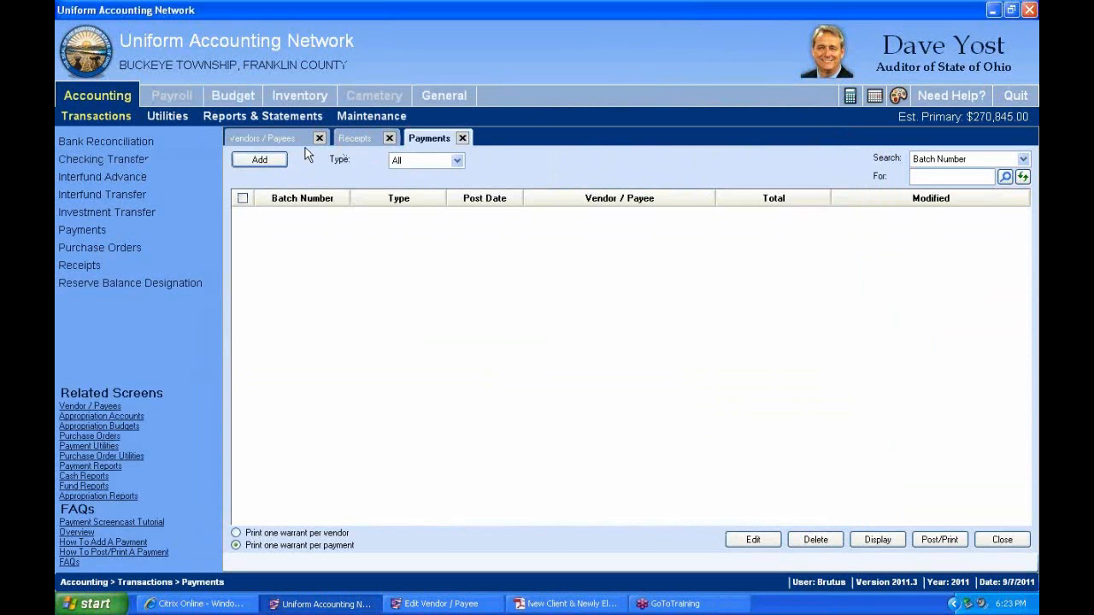
# Return to Abc Company's open vendor record and examine the Payroll Withholdings availability type
pyautogui.click(461, 606)
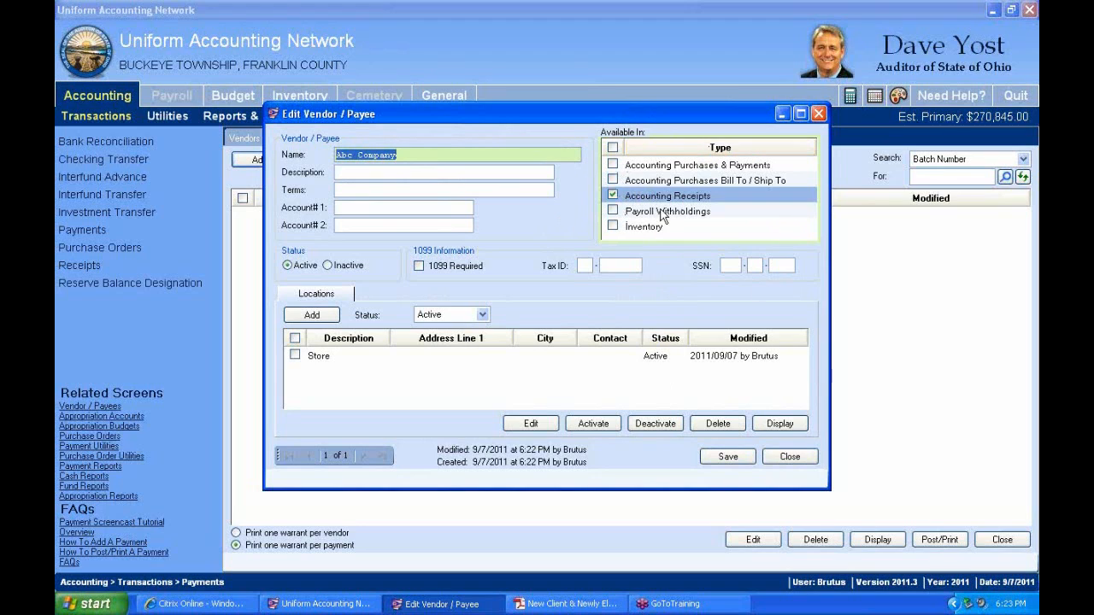
pyautogui.click(702, 214)
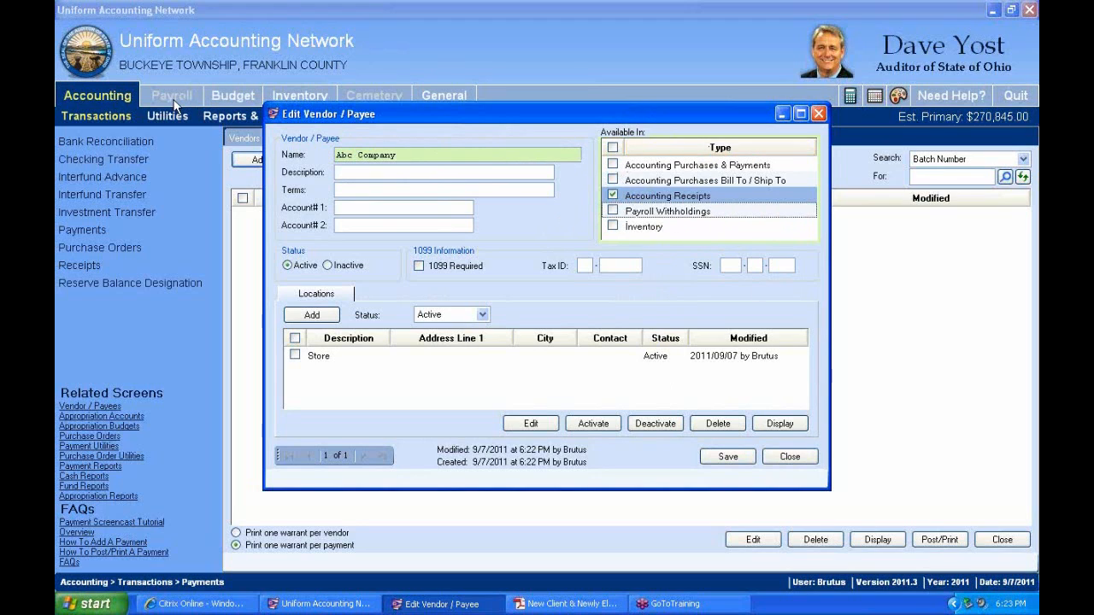
# Try making Abc Company available in Inventory, and remove that availability again
pyautogui.click(613, 226)
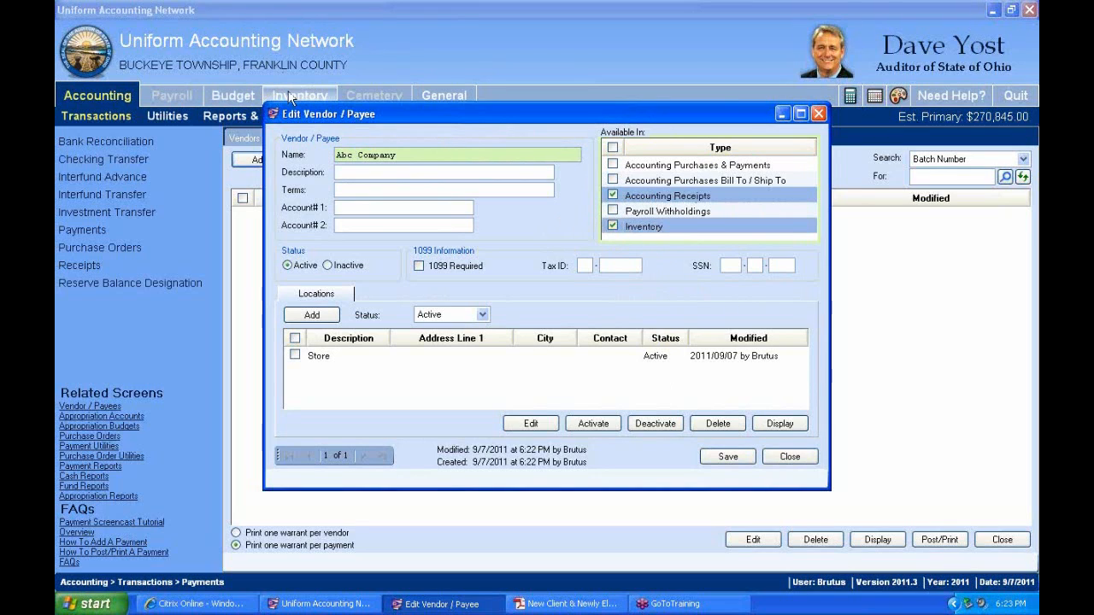
pyautogui.moveTo(641, 112); pyautogui.dragTo(652, 189)
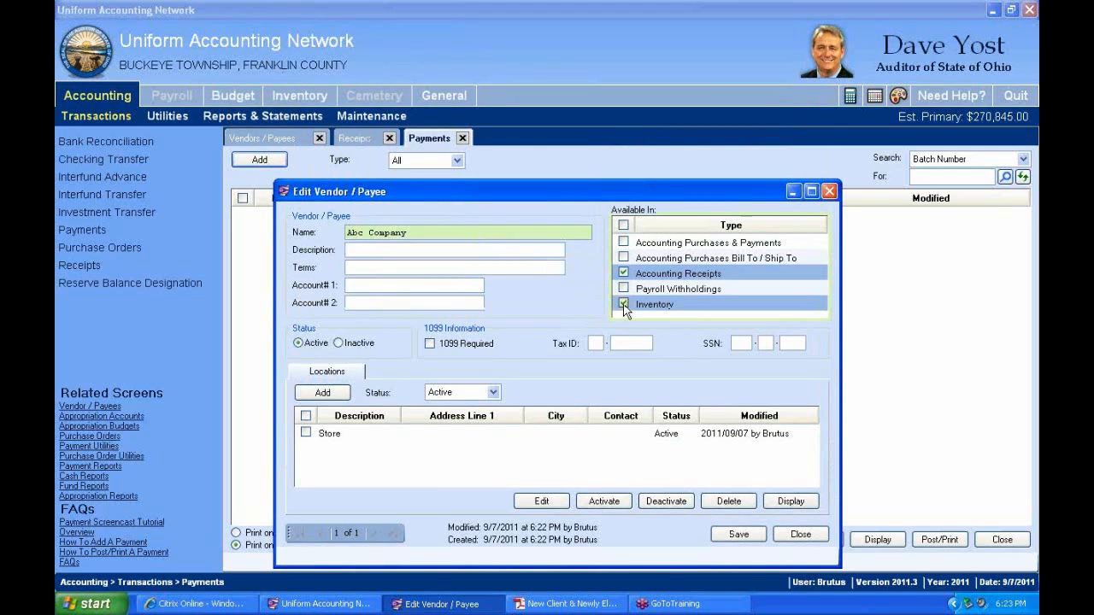
pyautogui.click(624, 304)
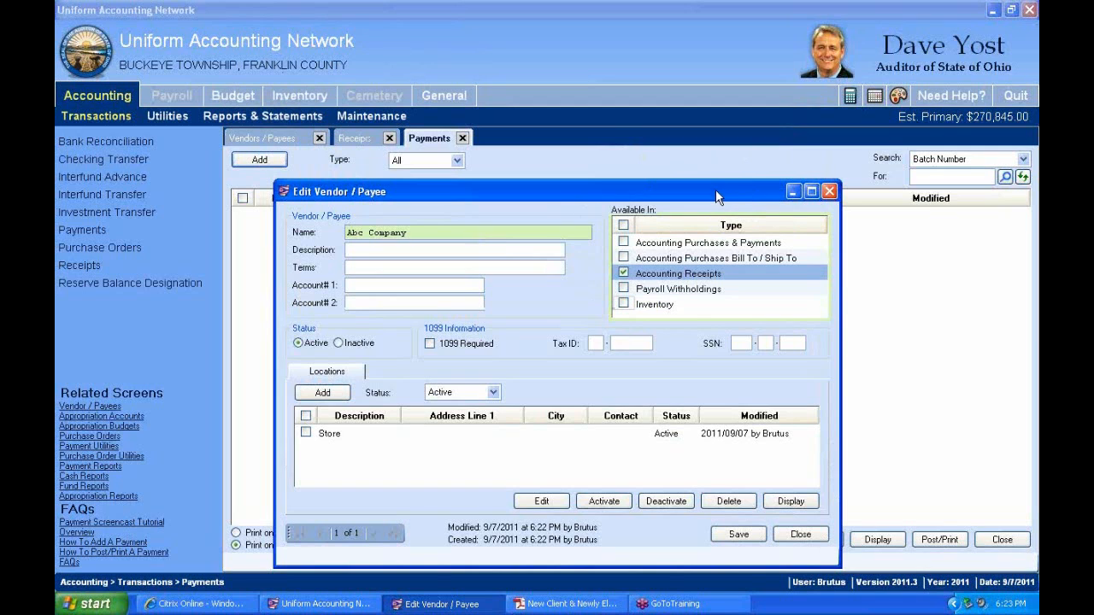
# Save Abc Company's vendor record and close it
pyautogui.moveTo(718, 196); pyautogui.dragTo(666, 84)
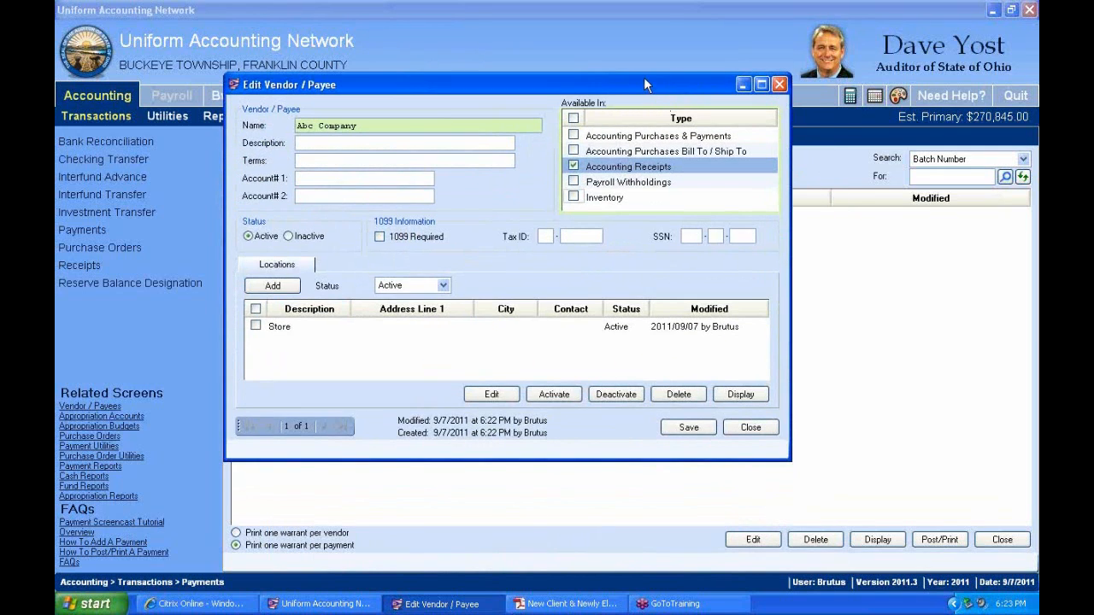
pyautogui.click(695, 429)
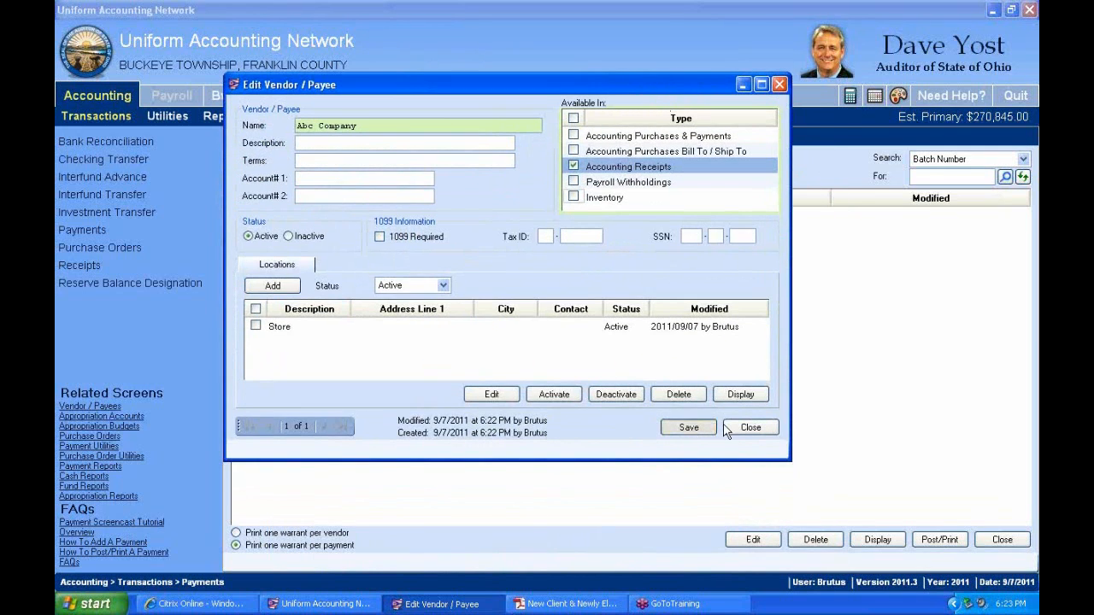
pyautogui.click(750, 427)
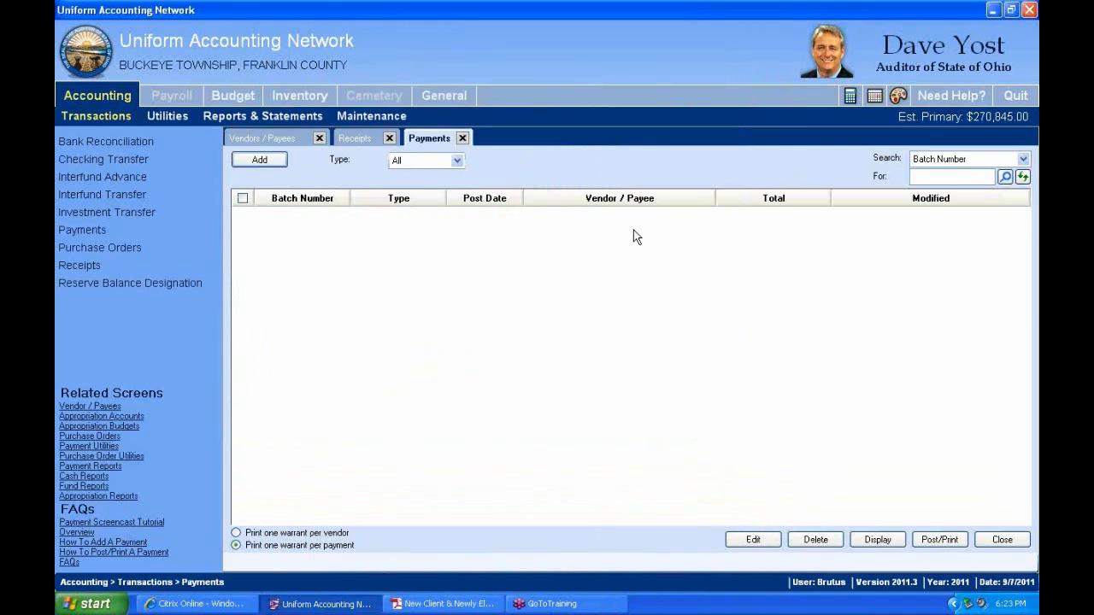
# Start a new regular purchase order and check which entities its additional details offer as Bill To
pyautogui.click(281, 139)
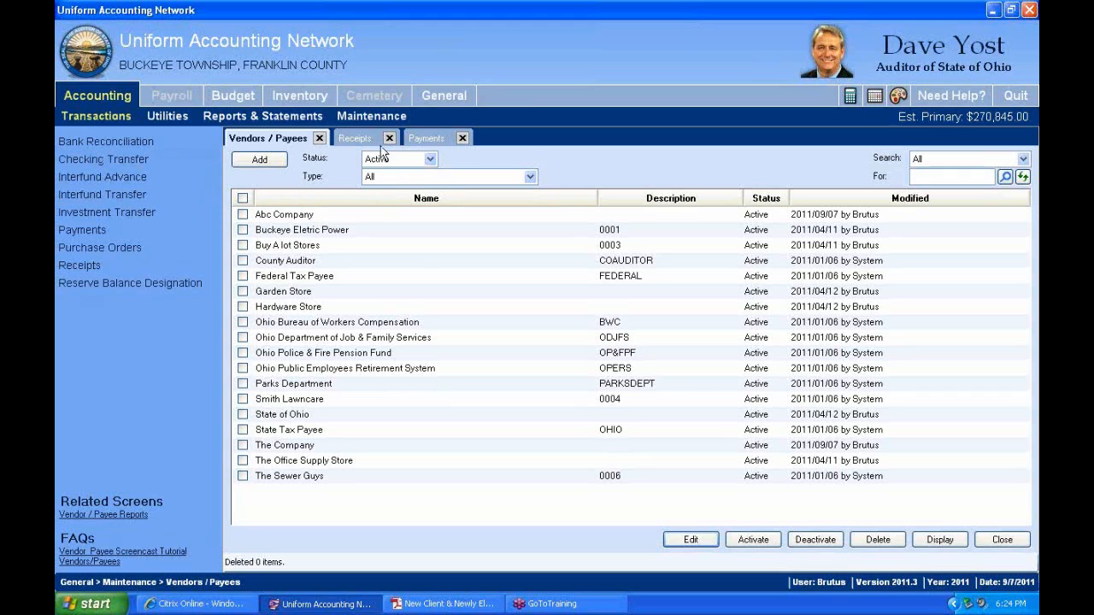
pyautogui.click(113, 100)
pyautogui.click(101, 248)
pyautogui.click(258, 159)
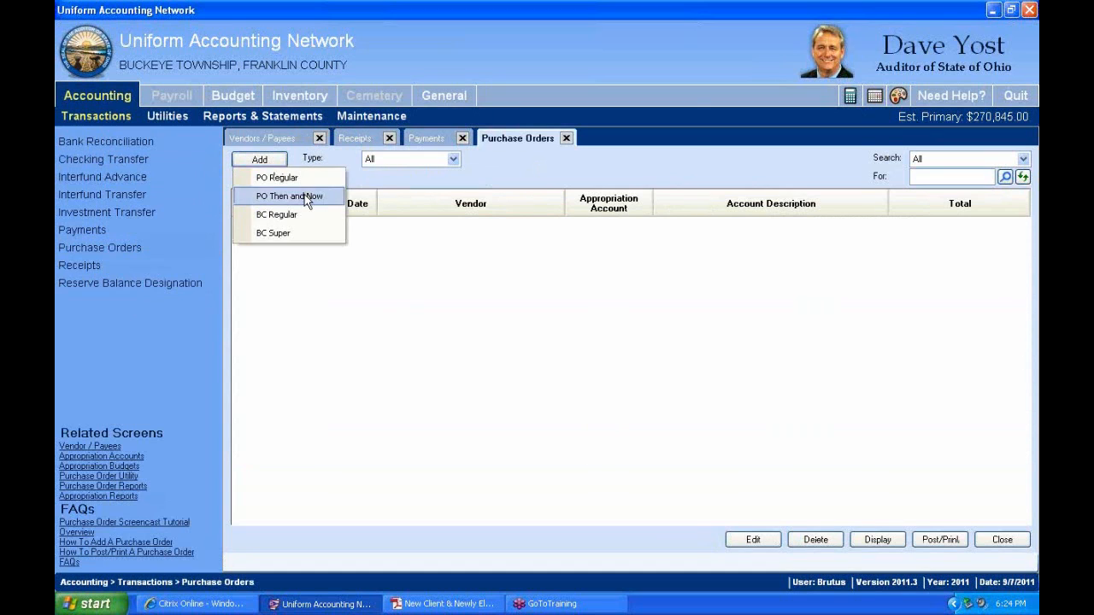
pyautogui.click(290, 178)
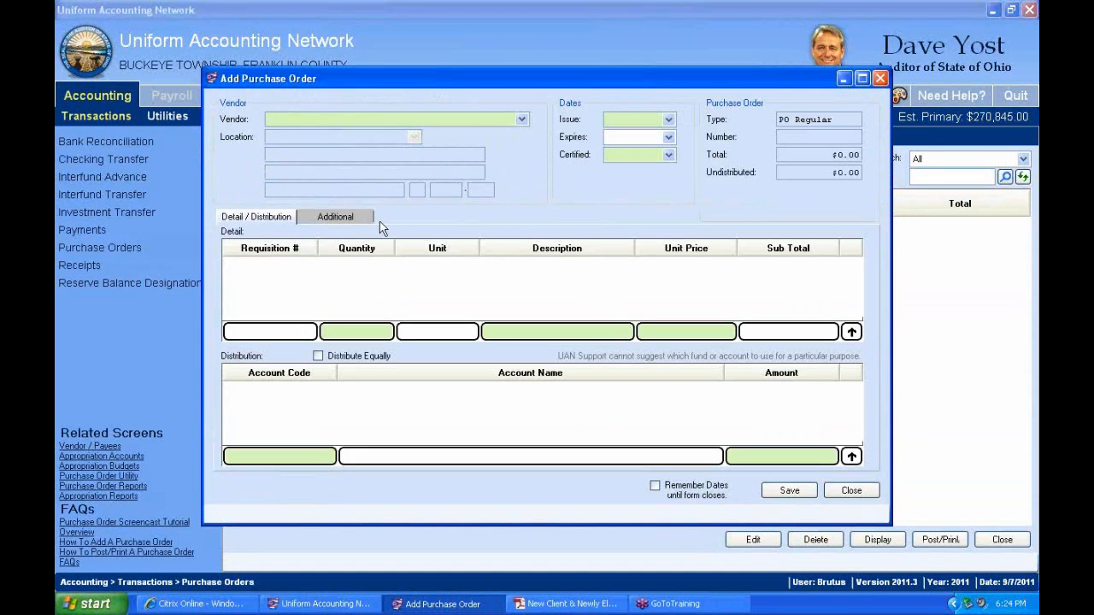
pyautogui.click(340, 218)
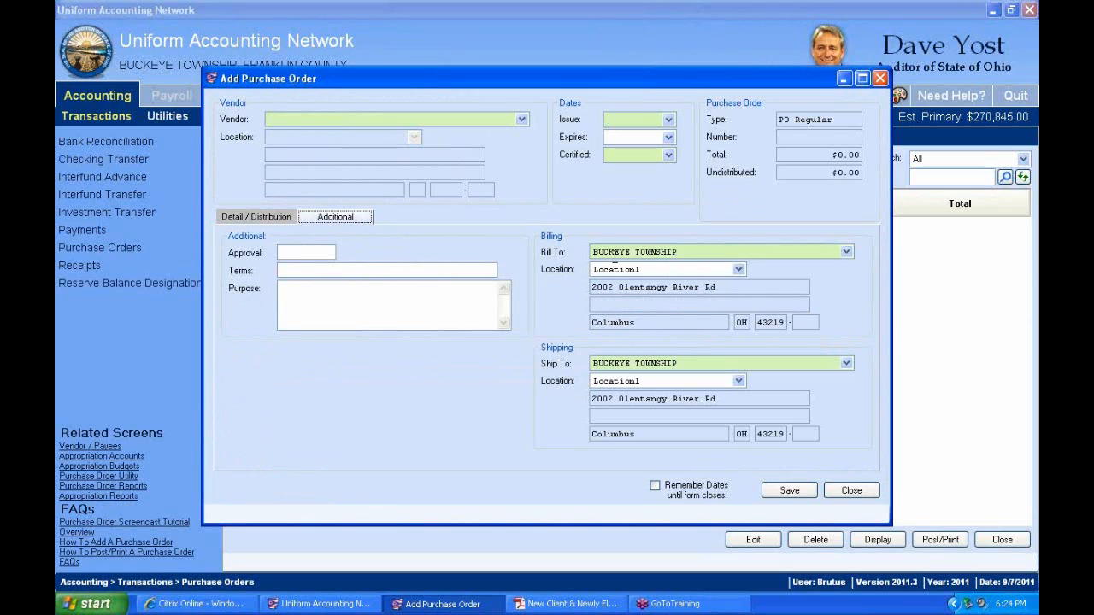
pyautogui.click(848, 251)
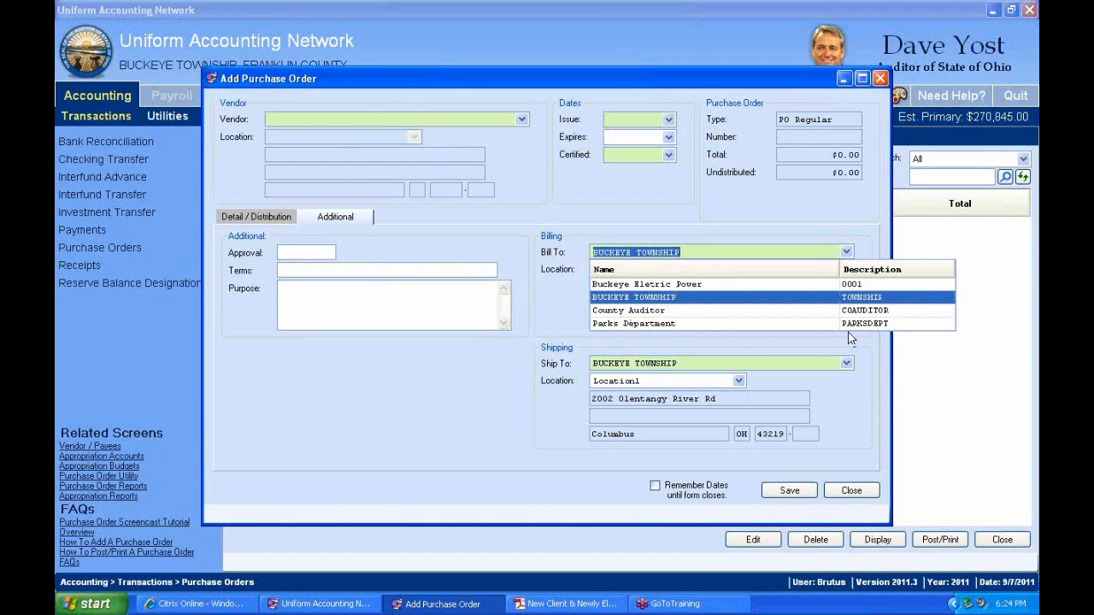
pyautogui.click(711, 251)
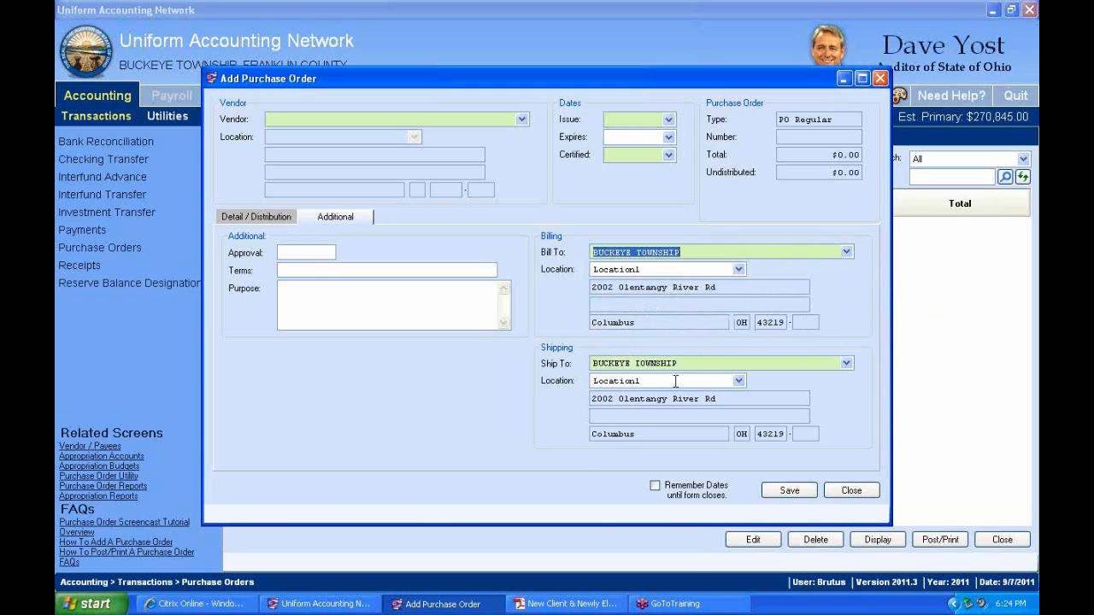
# Check the location choices for the purchase order's billing and shipping addresses
pyautogui.click(738, 270)
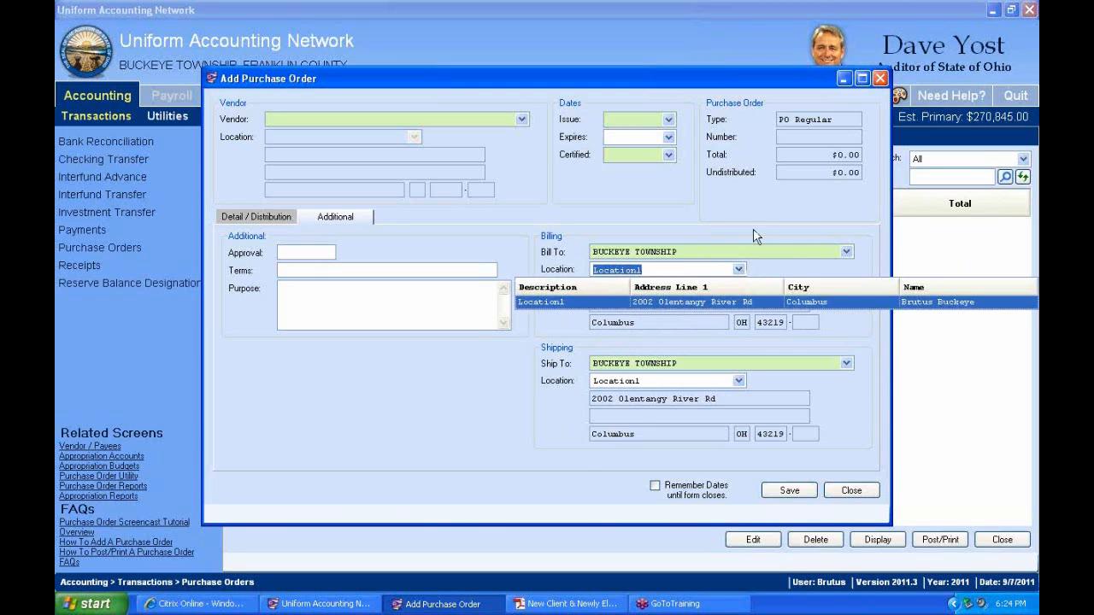
pyautogui.click(740, 272)
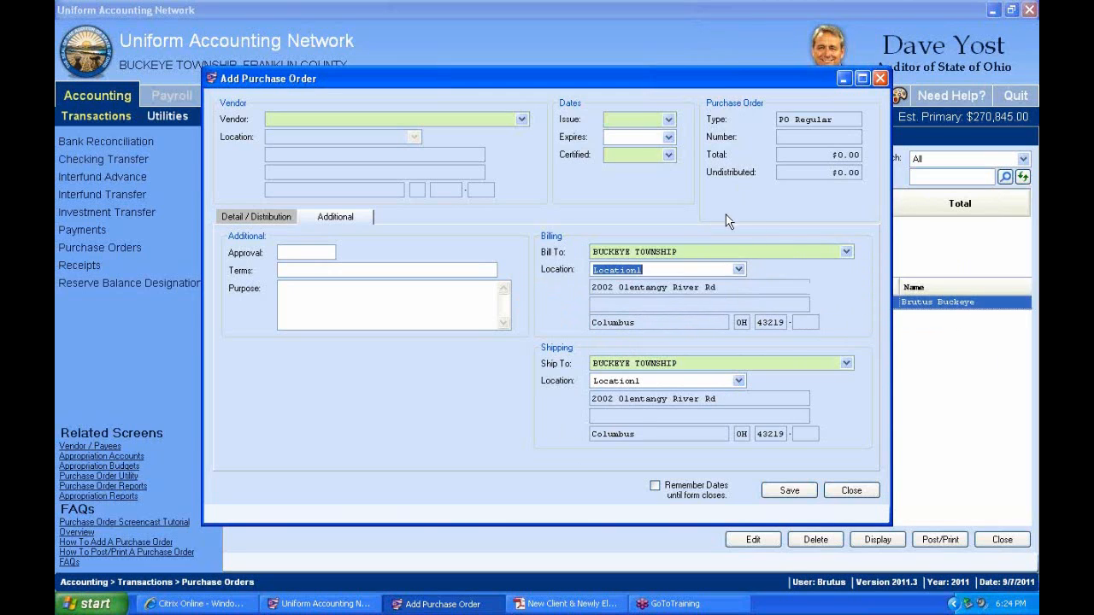
pyautogui.click(738, 270)
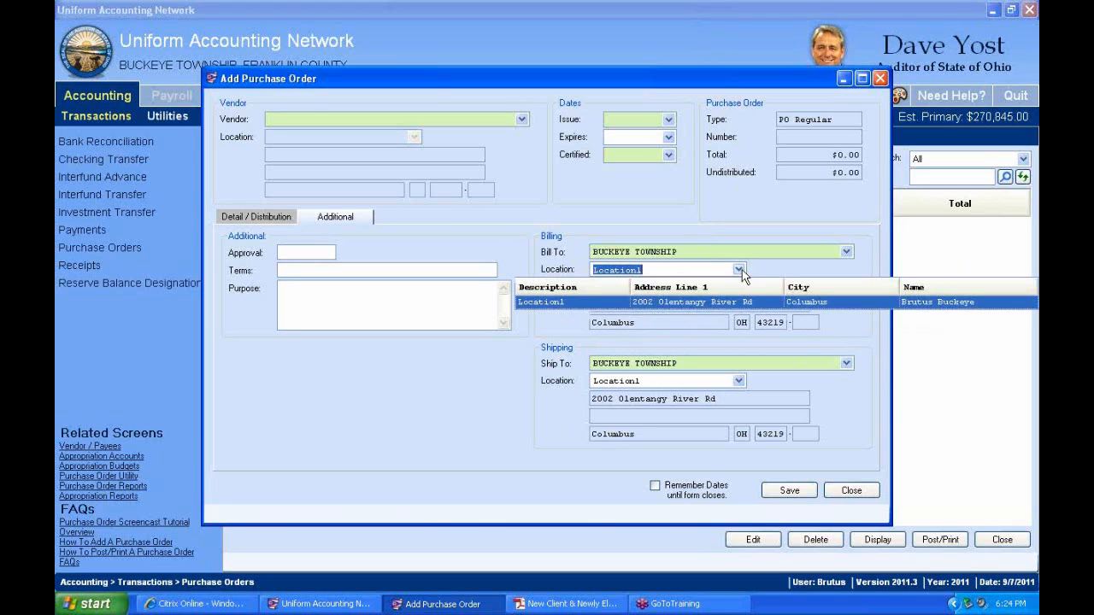
pyautogui.click(560, 301)
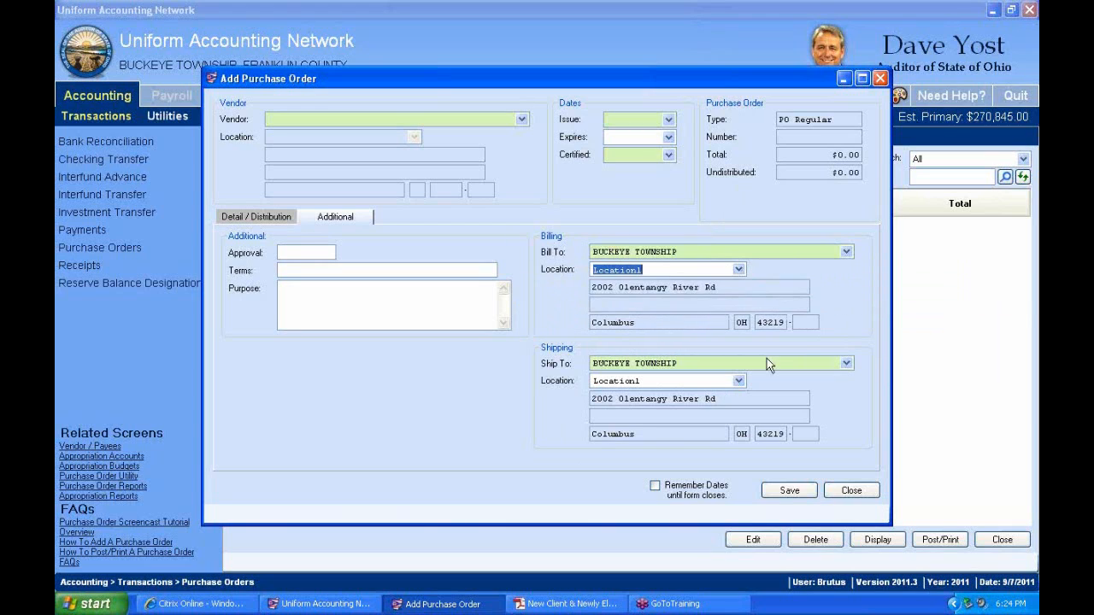
pyautogui.click(737, 381)
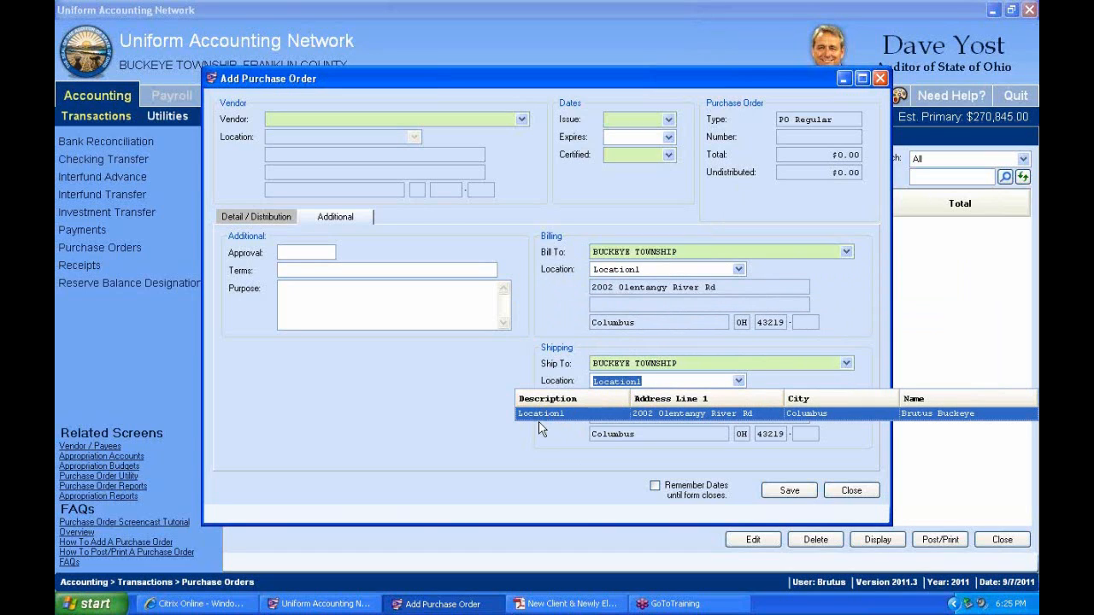
pyautogui.click(872, 328)
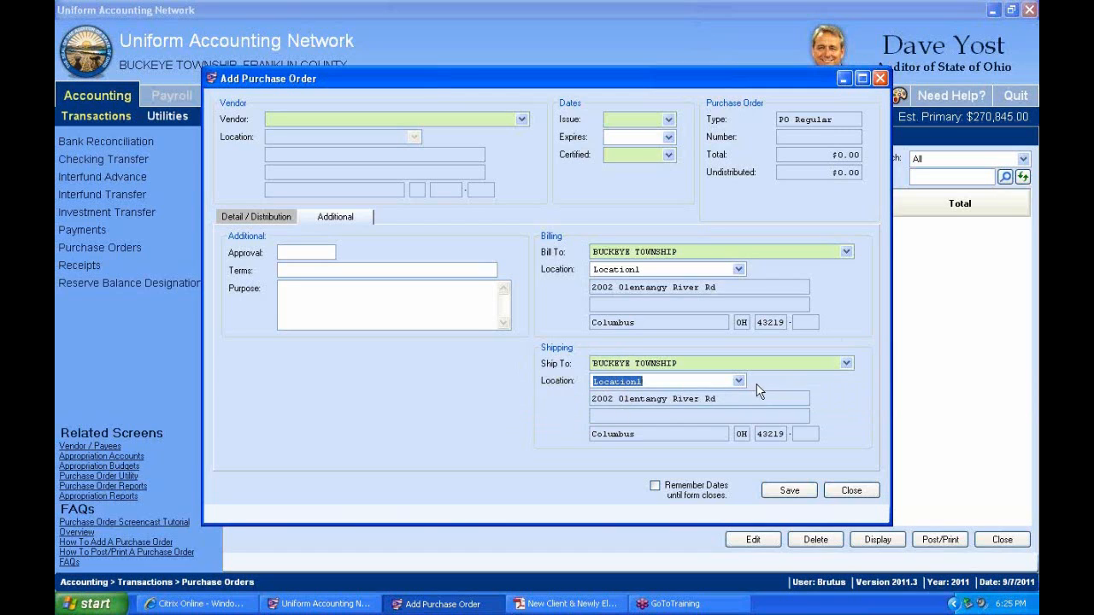
# Try Parks Department as the purchase order's Ship To, and close the purchase order without saving
pyautogui.click(846, 365)
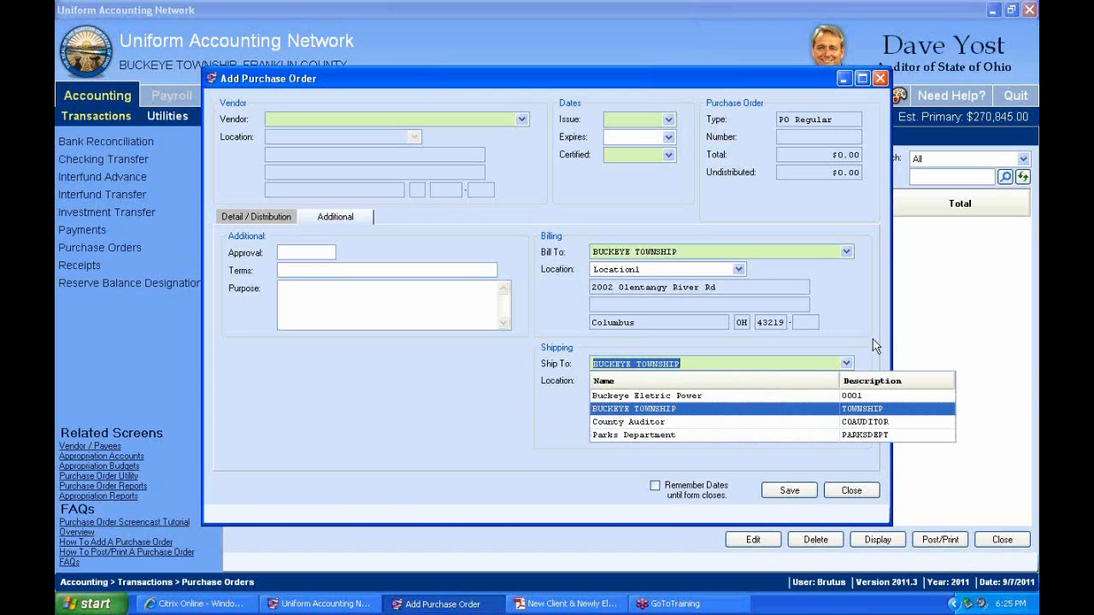
pyautogui.click(868, 321)
pyautogui.click(849, 364)
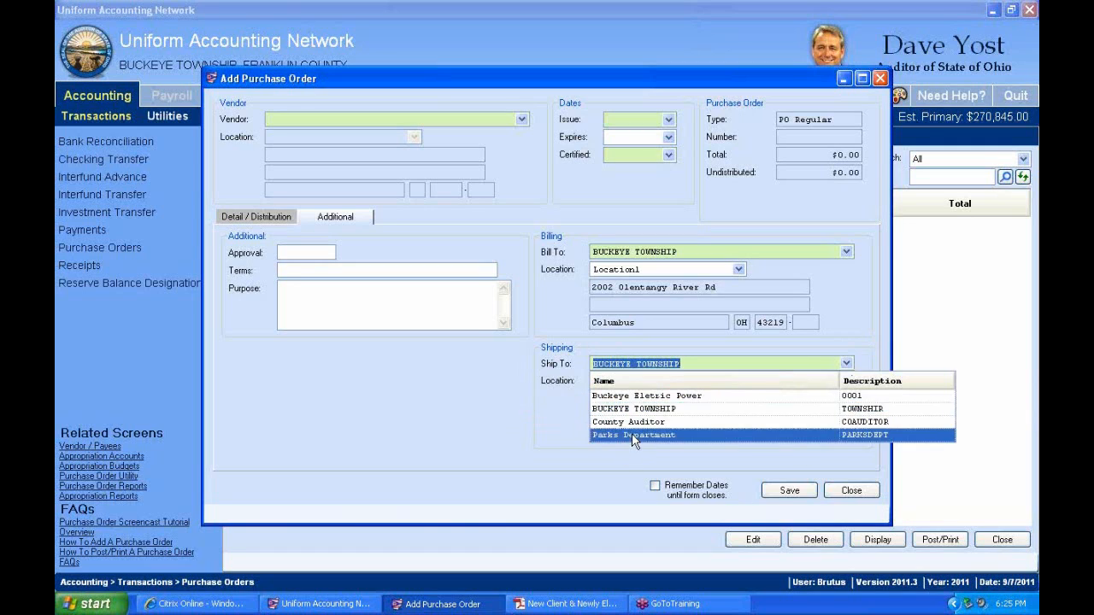
pyautogui.click(633, 434)
pyautogui.click(849, 364)
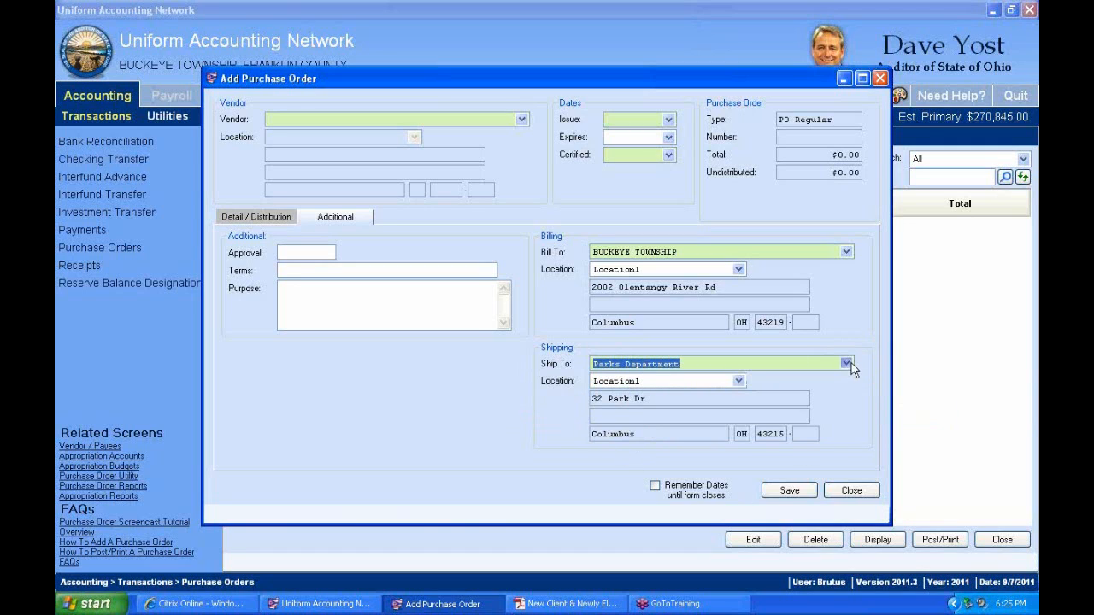
pyautogui.click(880, 302)
pyautogui.click(851, 500)
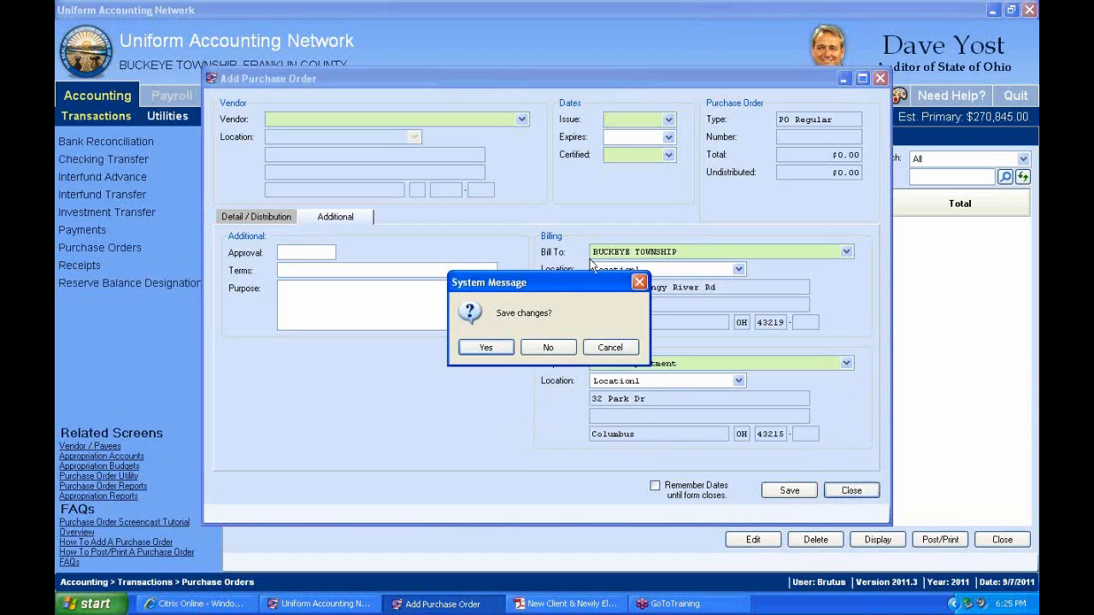
pyautogui.click(551, 348)
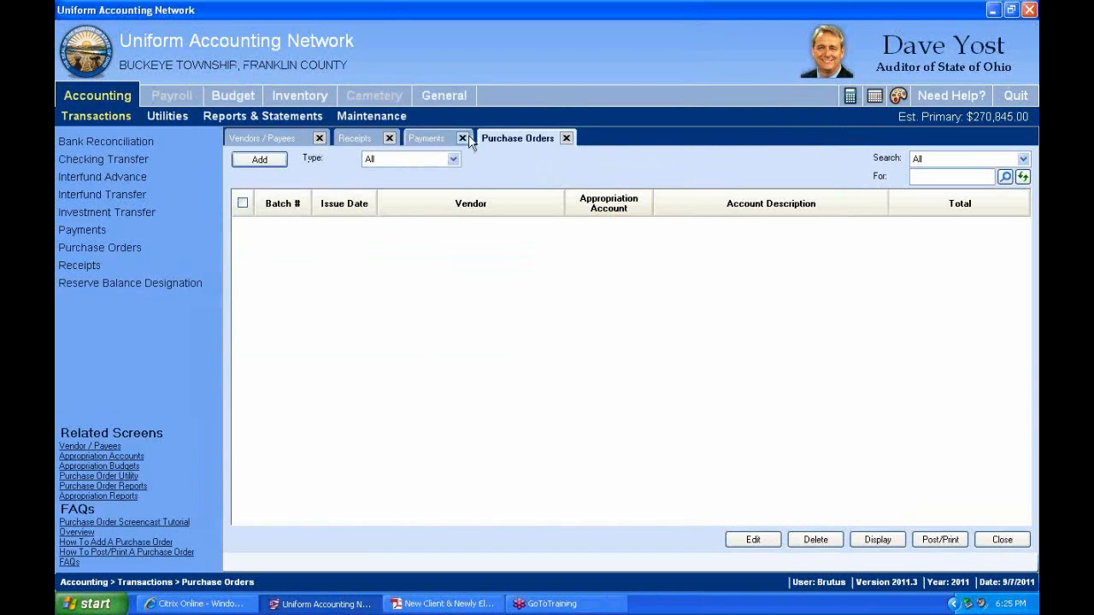
# Open the Parks Department vendor record, review its Accounting Purchases Bill To / Ship To availability, and close it
pyautogui.click(279, 140)
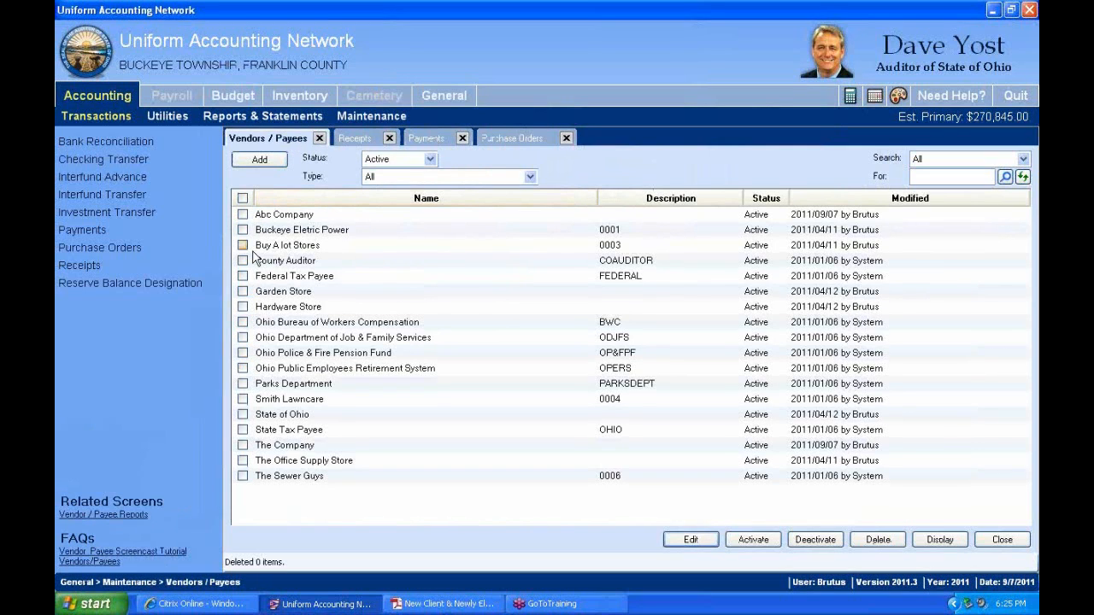
pyautogui.click(243, 384)
pyautogui.click(690, 539)
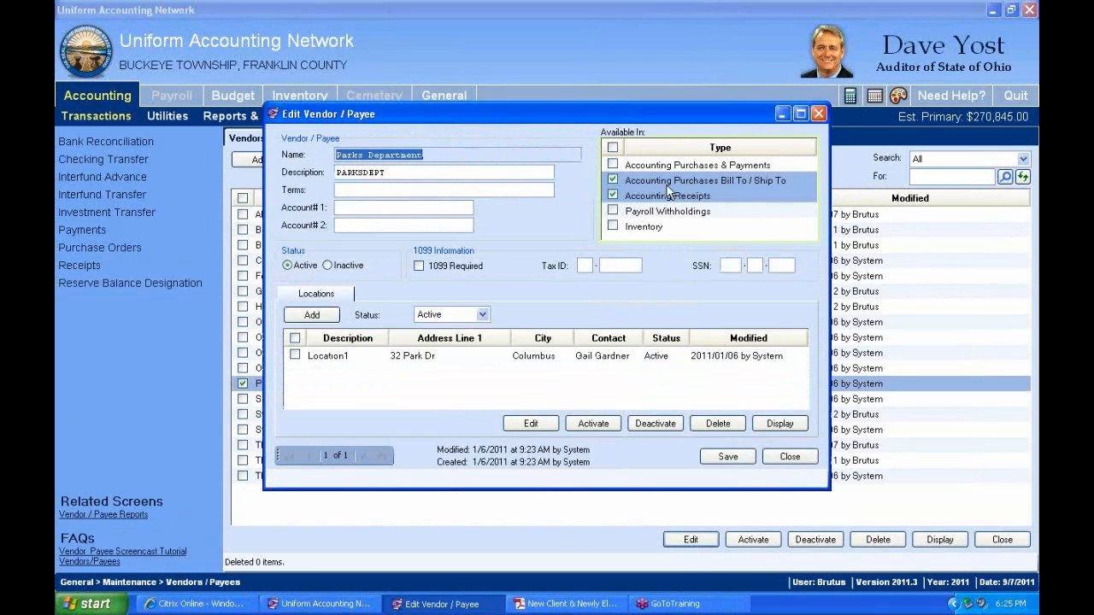
pyautogui.click(667, 186)
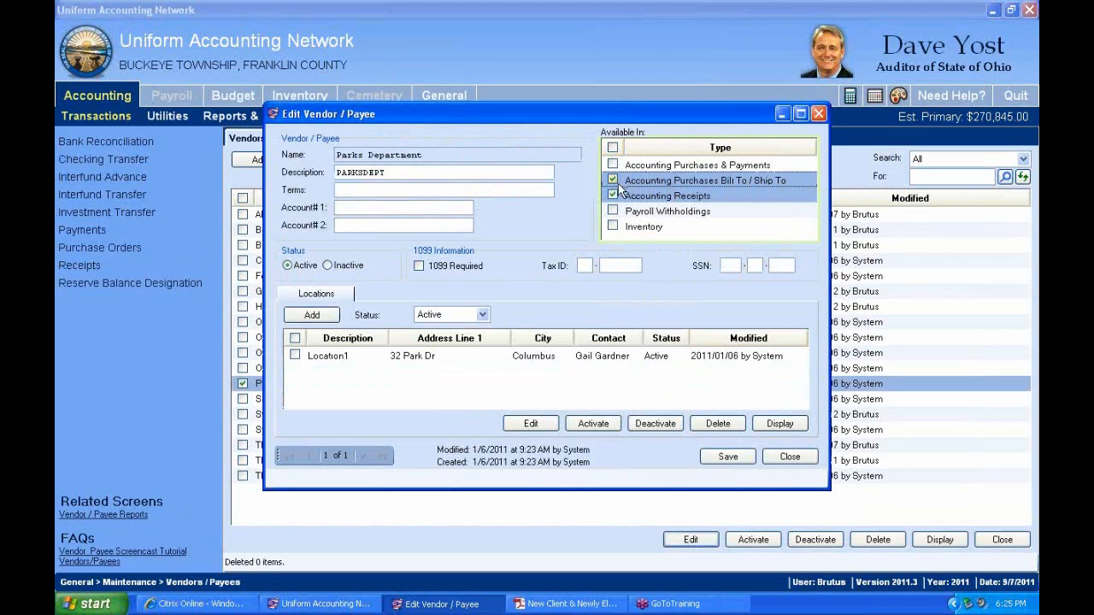
pyautogui.moveTo(652, 109); pyautogui.dragTo(509, 117)
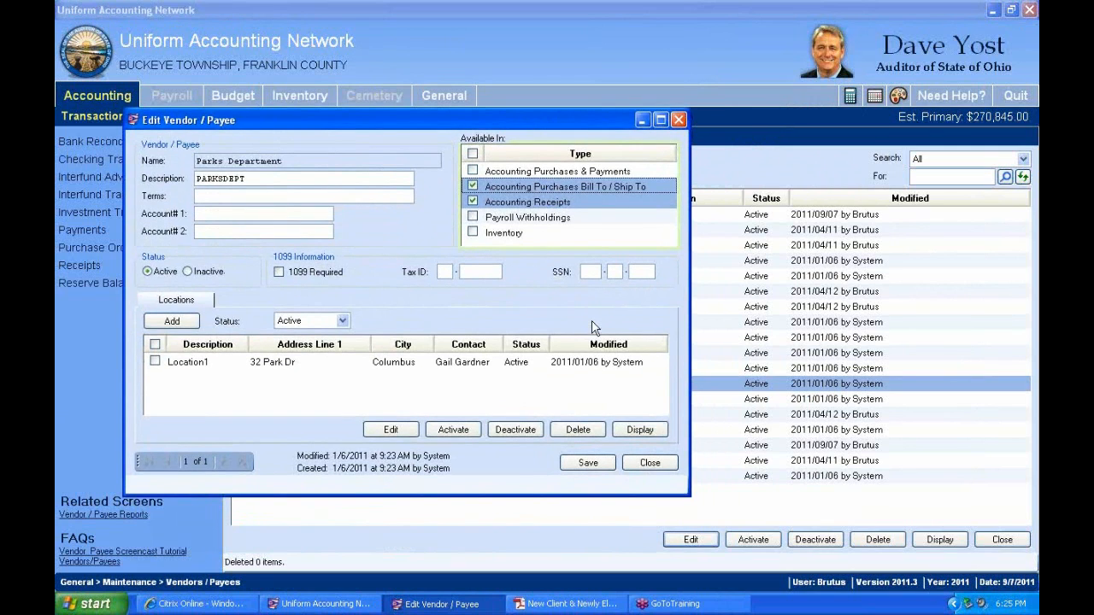
pyautogui.click(683, 121)
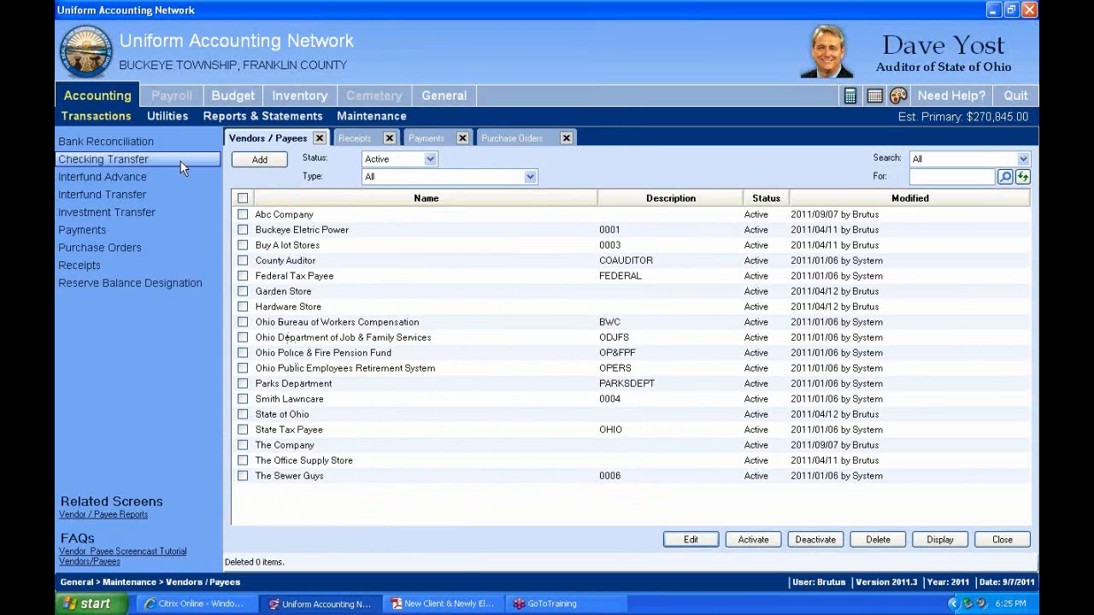
# Open Entity Setup in the General maintenance area, review the entity's contact information, and close it
pyautogui.click(437, 98)
pyautogui.click(386, 120)
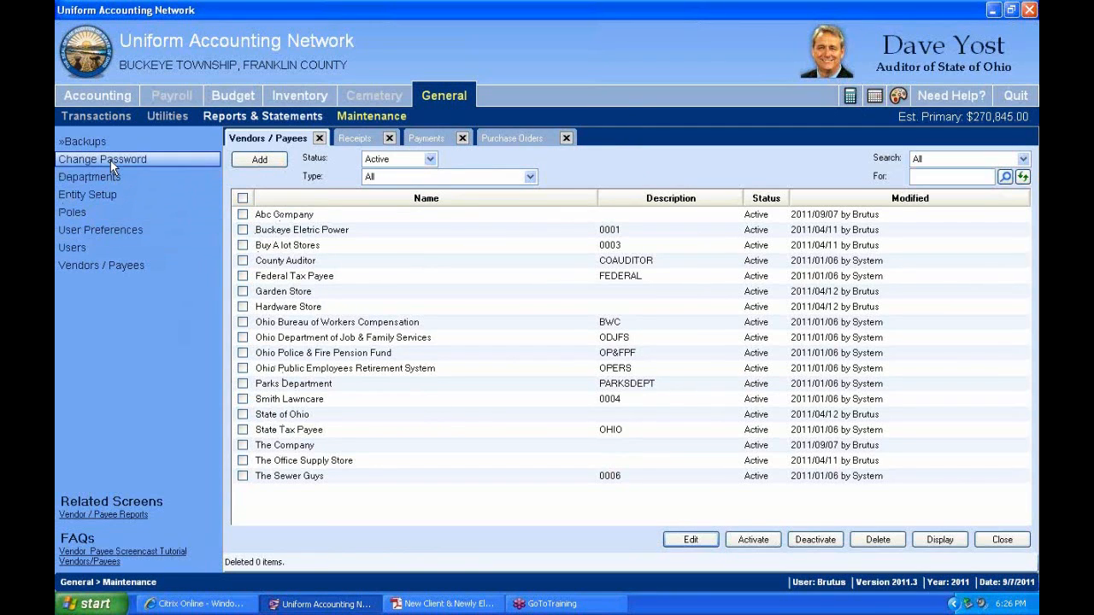
pyautogui.click(87, 195)
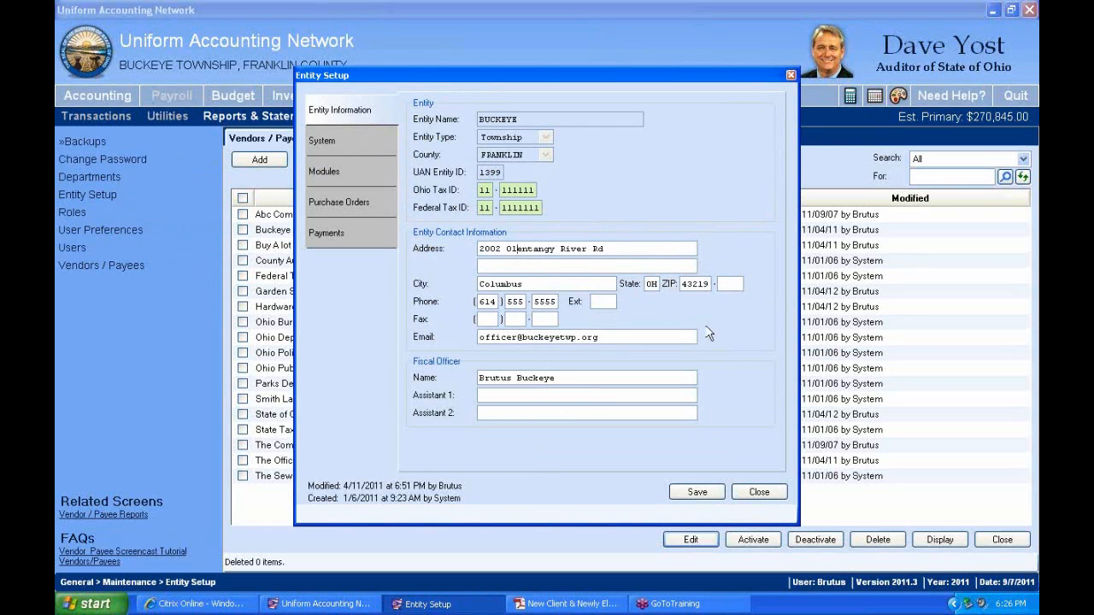
pyautogui.click(759, 493)
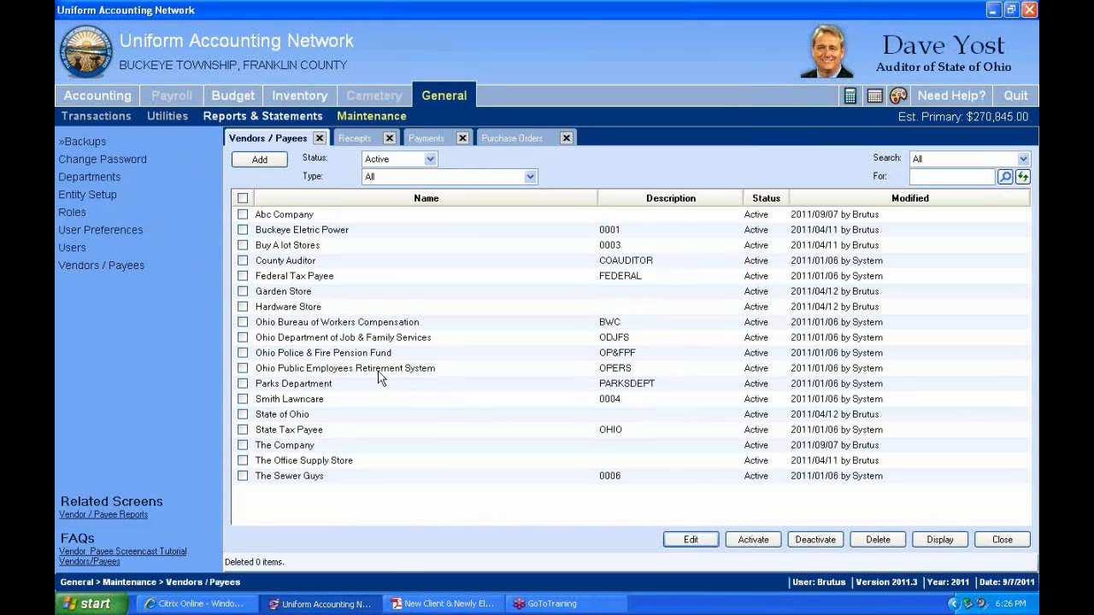
# Set the status filter of the vendor and payee list to All
pyautogui.click(429, 158)
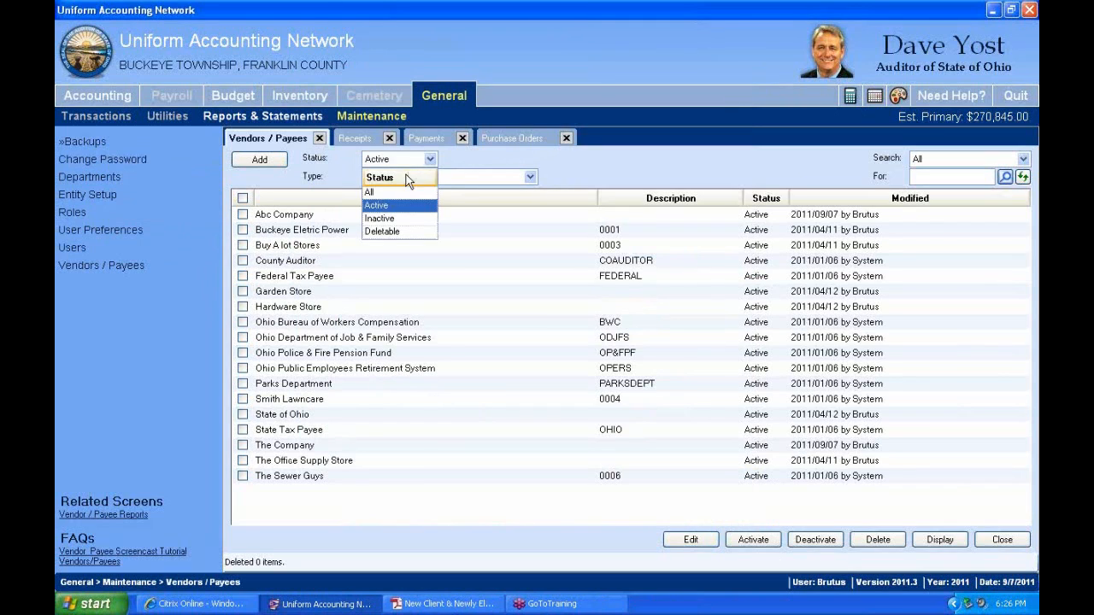
pyautogui.click(385, 198)
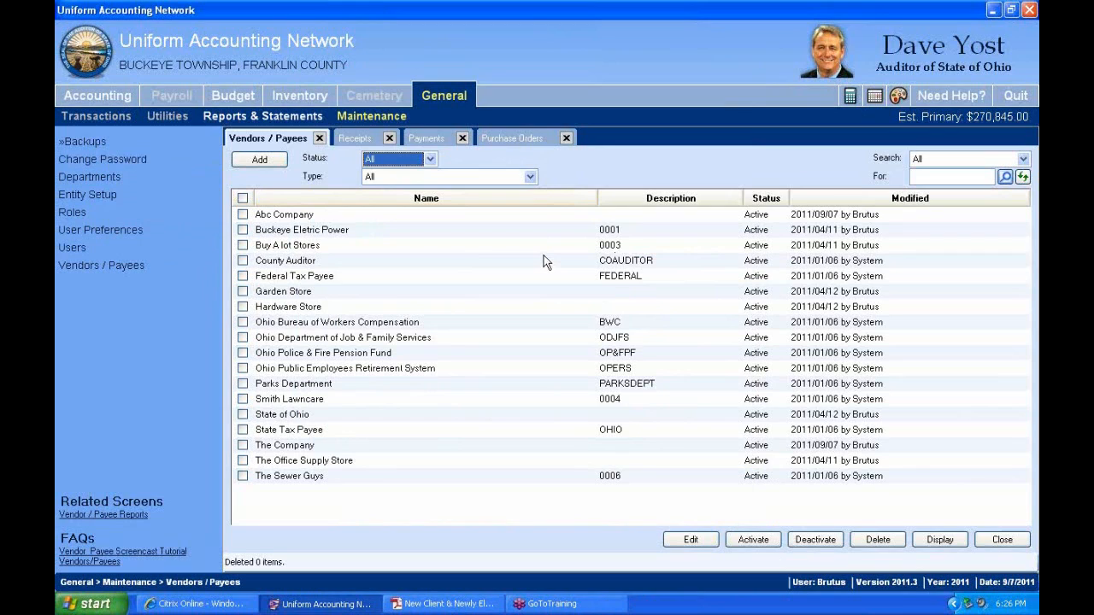
# Display the General reports and statements choices, and close the open Receipts and Payments screens
pyautogui.click(309, 121)
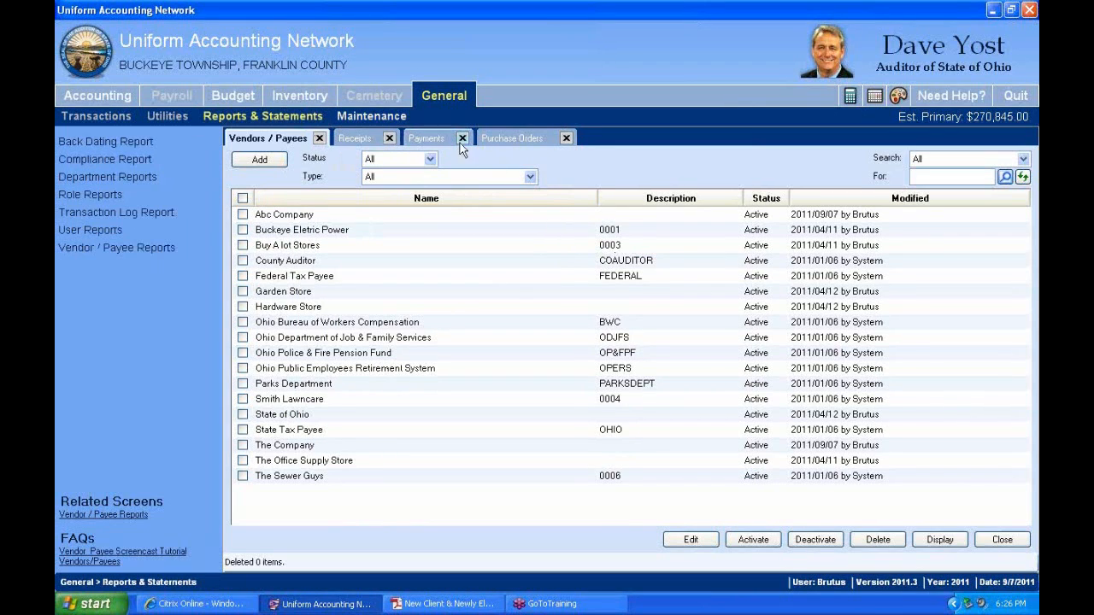
pyautogui.click(389, 138)
pyautogui.click(392, 138)
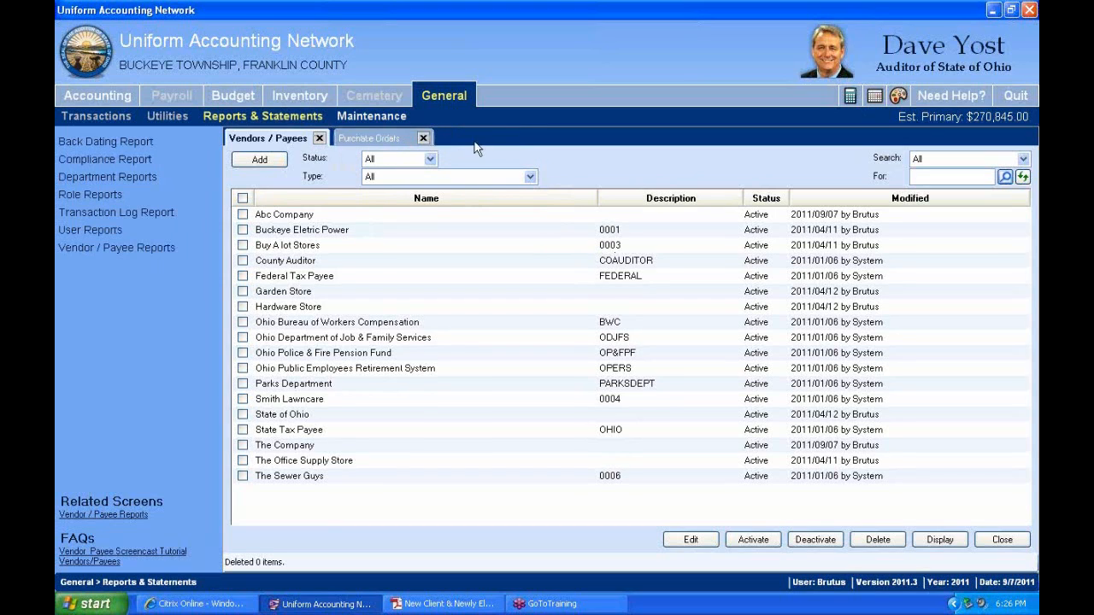
# Close the Purchase Orders and Vendors / Payees screens, then review the report types offered in Vendor / Payee Reports and close it
pyautogui.click(424, 138)
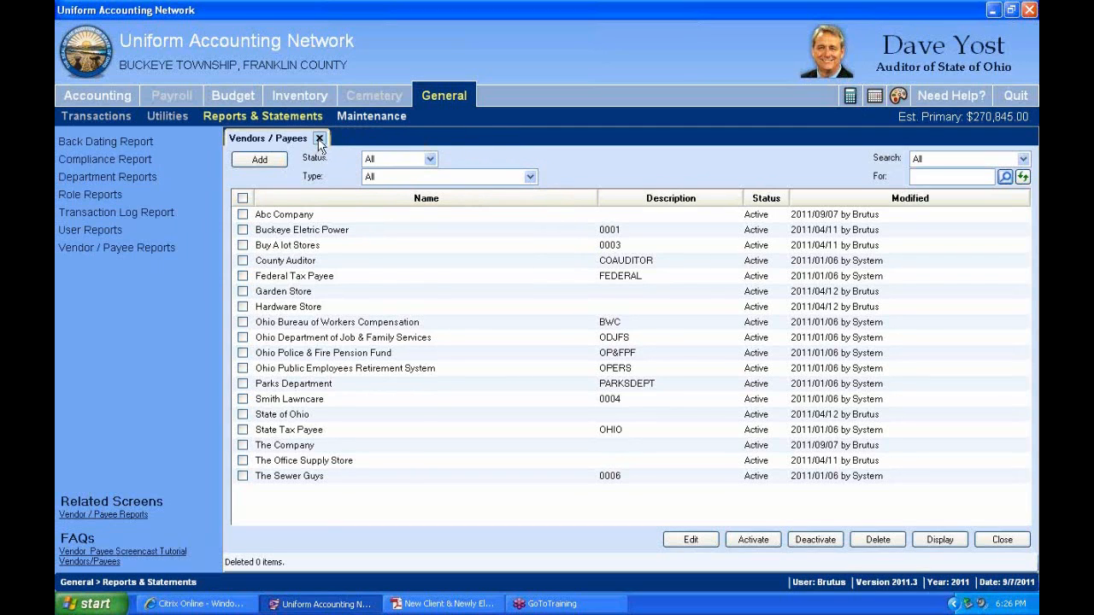
pyautogui.click(319, 139)
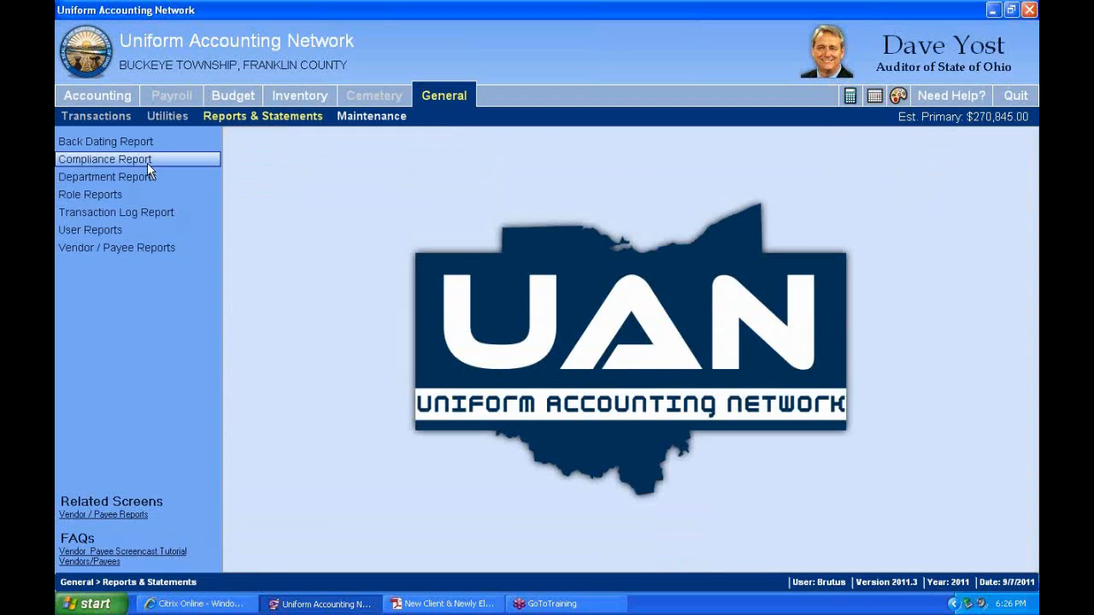
pyautogui.click(113, 249)
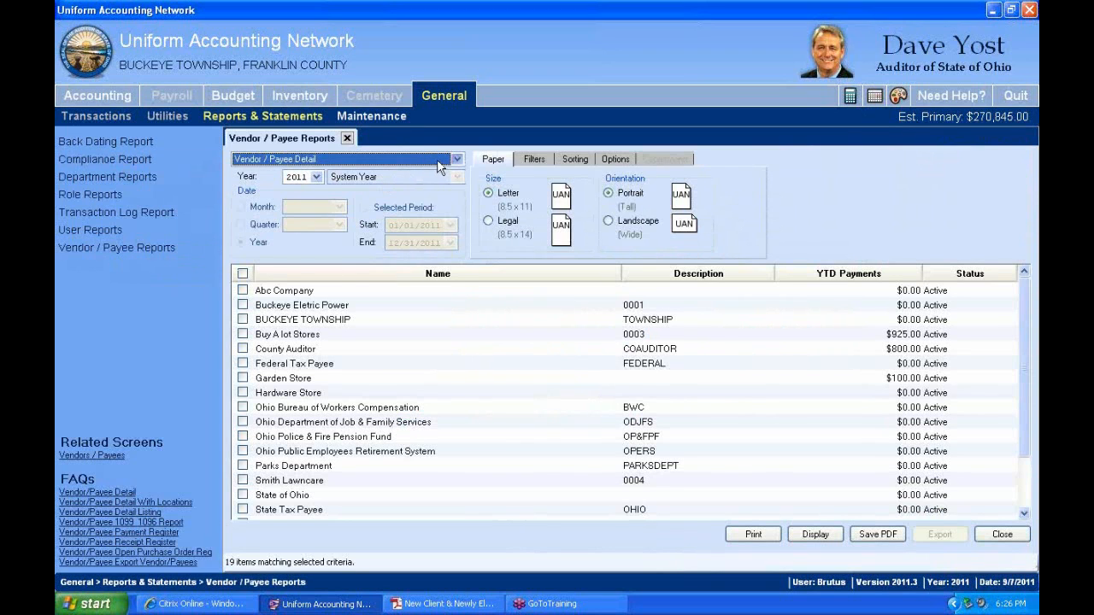
pyautogui.click(437, 159)
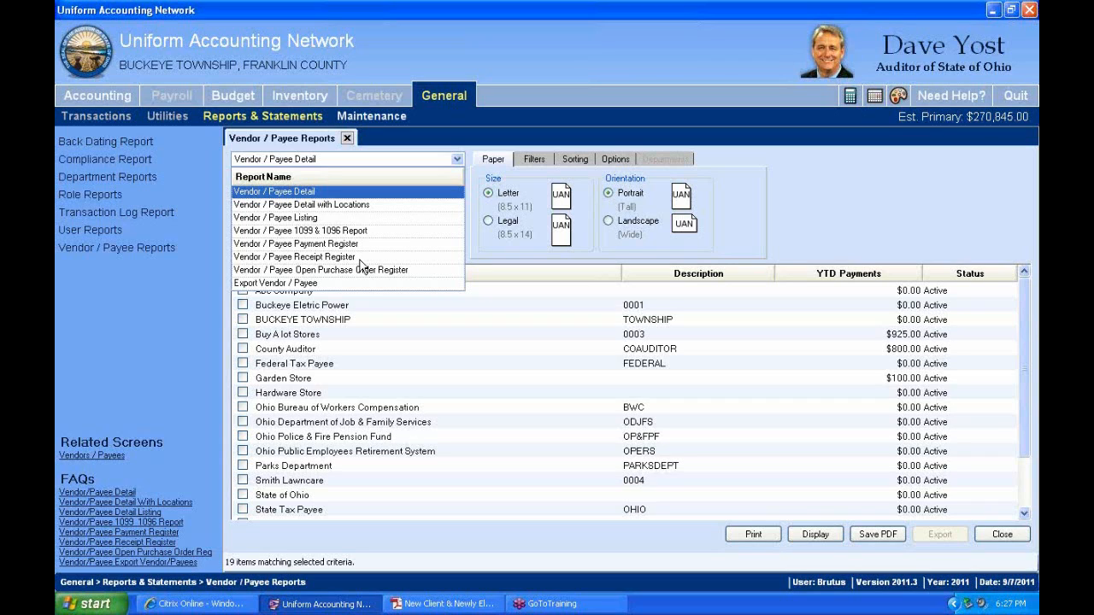
pyautogui.click(766, 186)
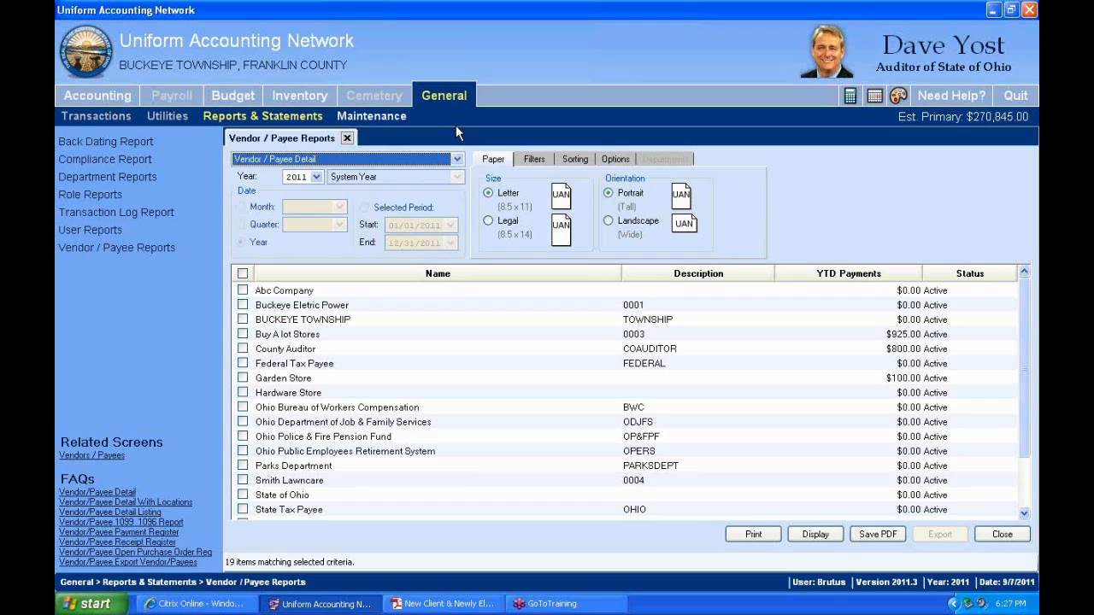
pyautogui.click(347, 139)
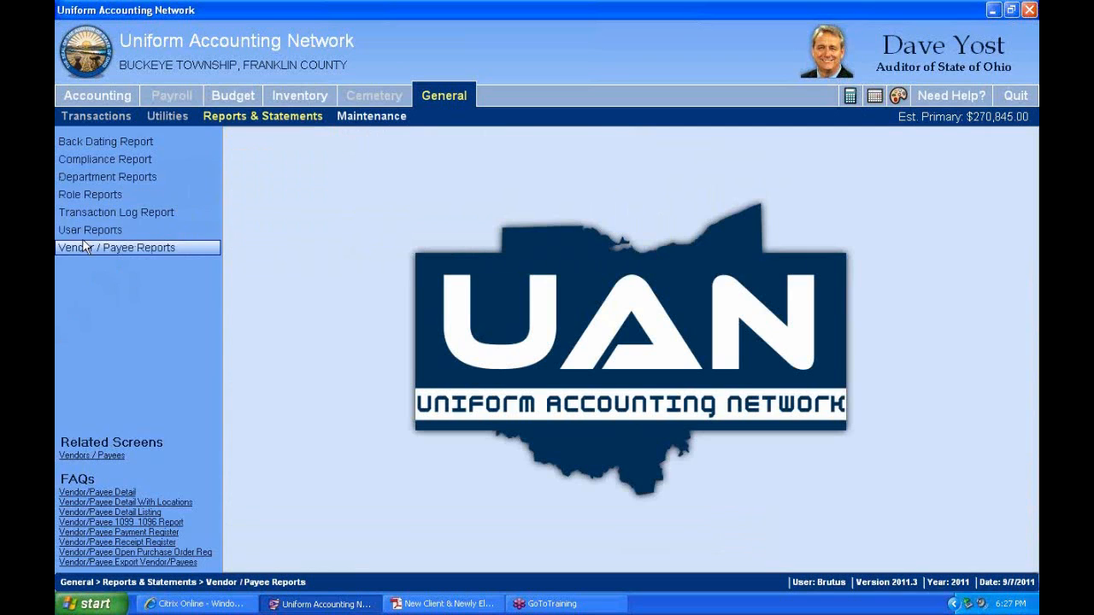
# Open the Transaction Log Report, review the logged transactions for September 2011, and close it
pyautogui.click(117, 212)
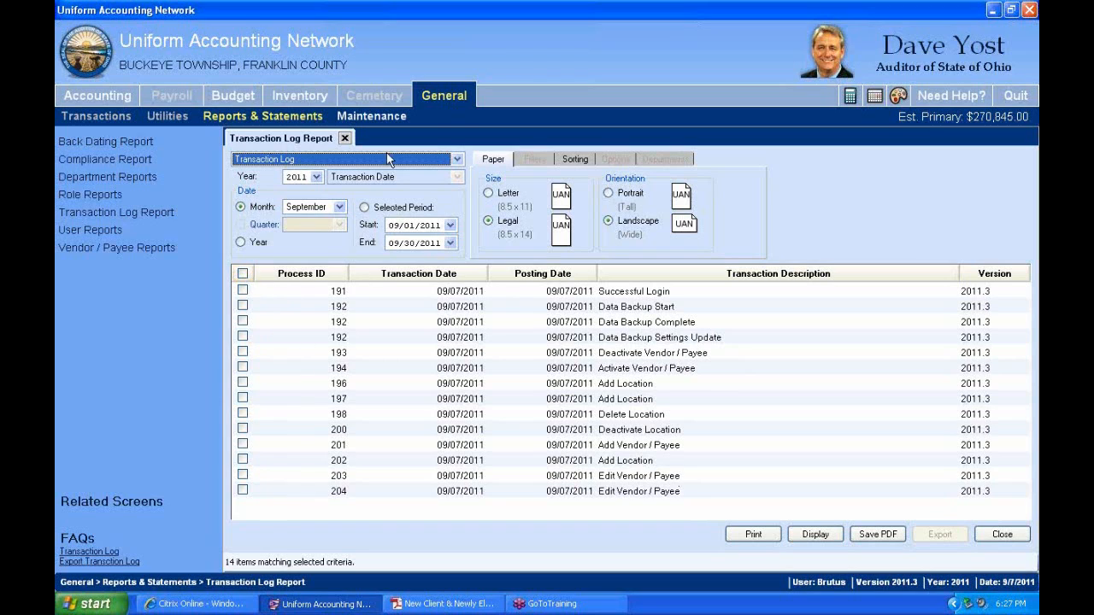
pyautogui.click(344, 139)
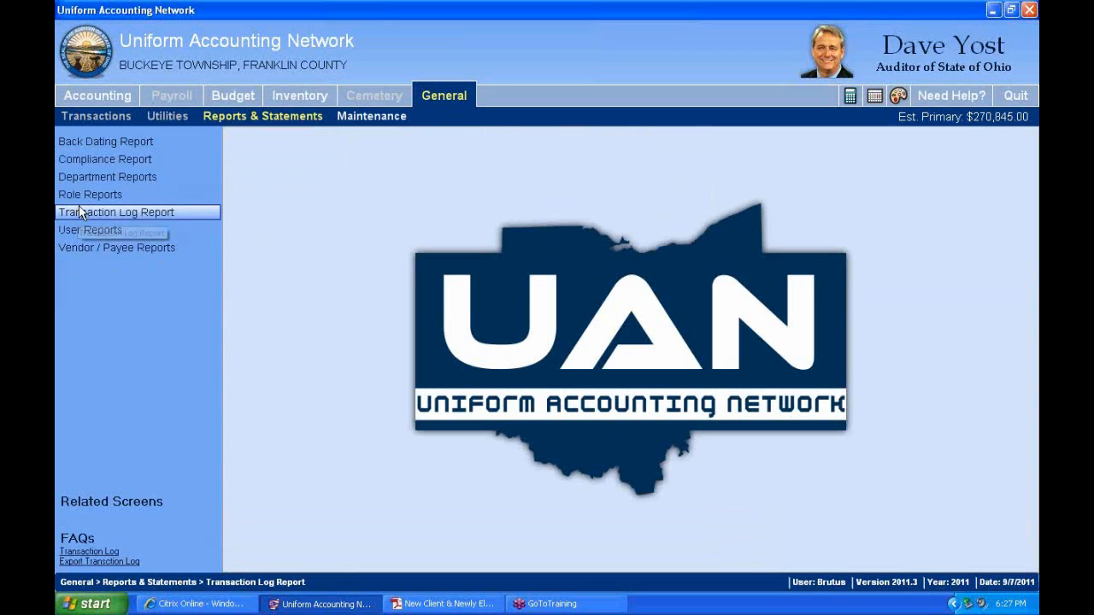
# Open the Back Dating Report for the year 2011, select all listed transactions, and display the report
pyautogui.click(107, 141)
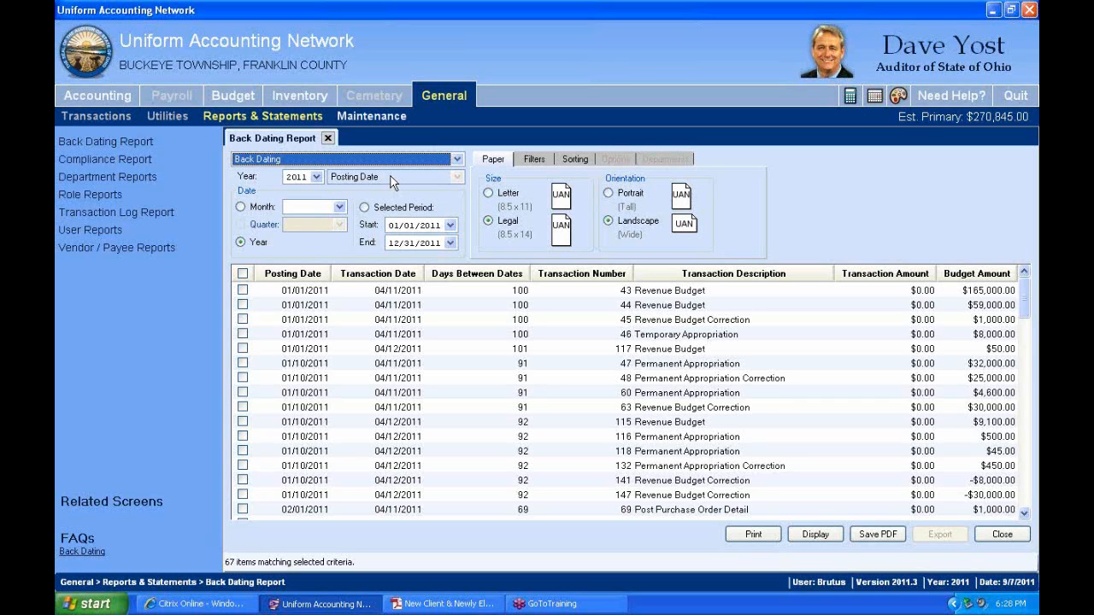
pyautogui.click(243, 274)
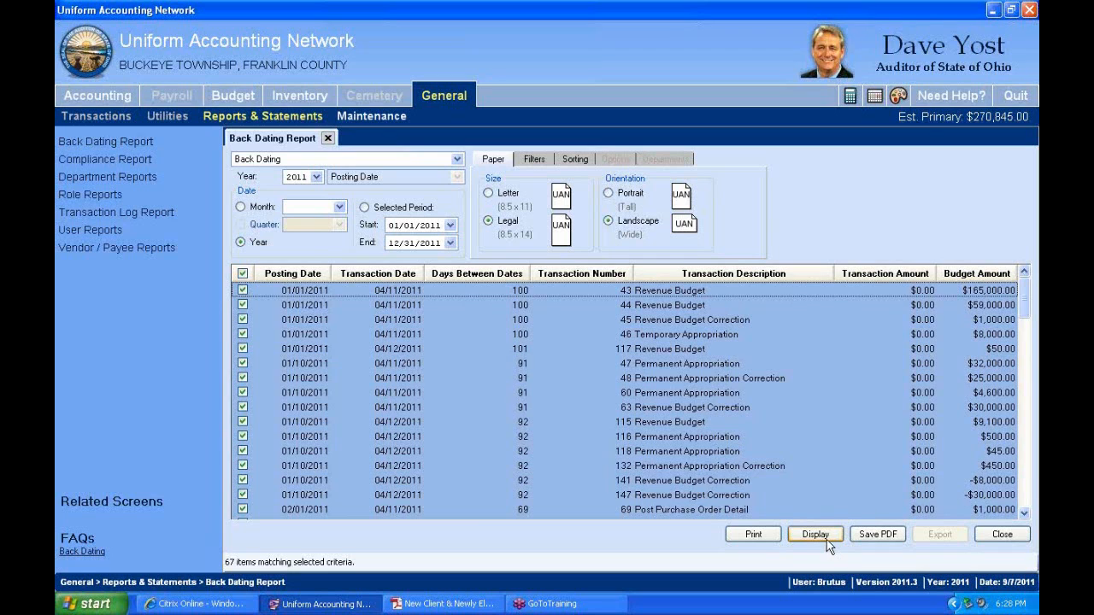
pyautogui.click(1023, 503)
pyautogui.click(1023, 502)
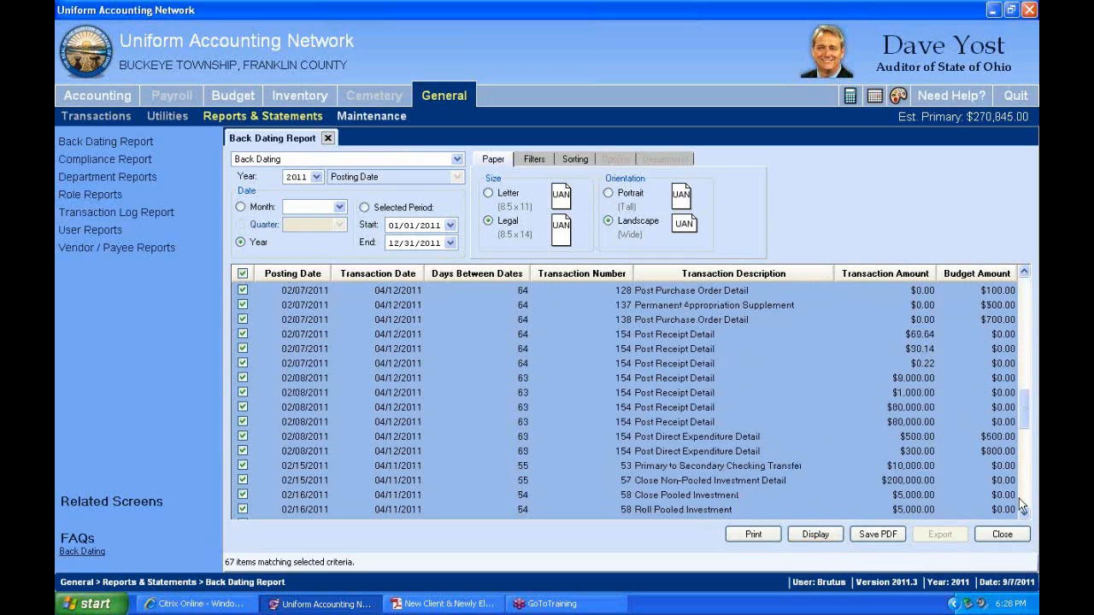
pyautogui.moveTo(1026, 416); pyautogui.dragTo(1028, 130)
pyautogui.click(1029, 131)
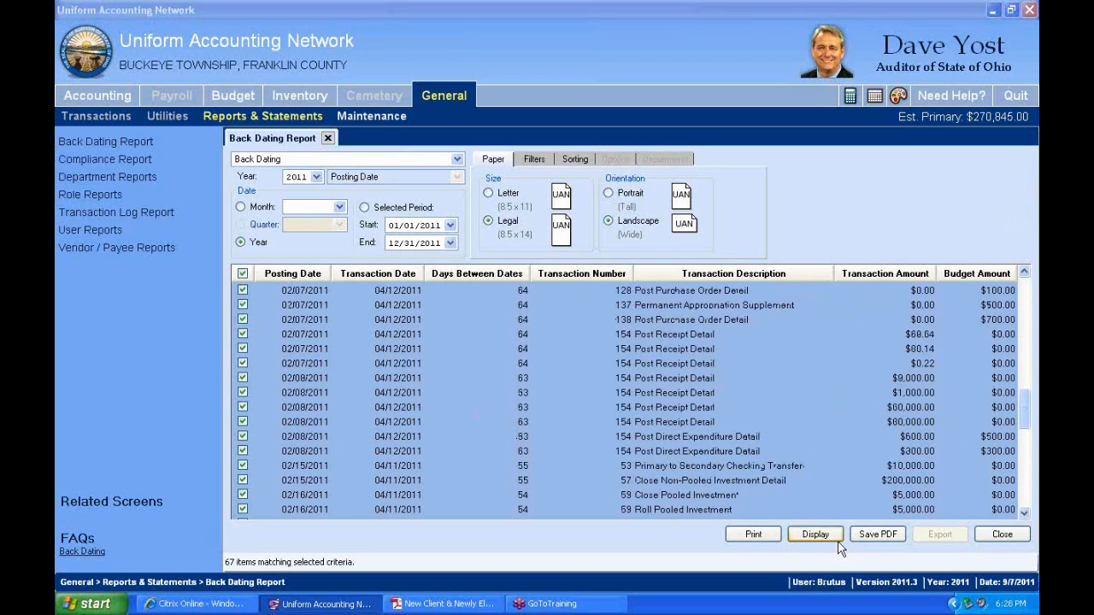
pyautogui.click(820, 534)
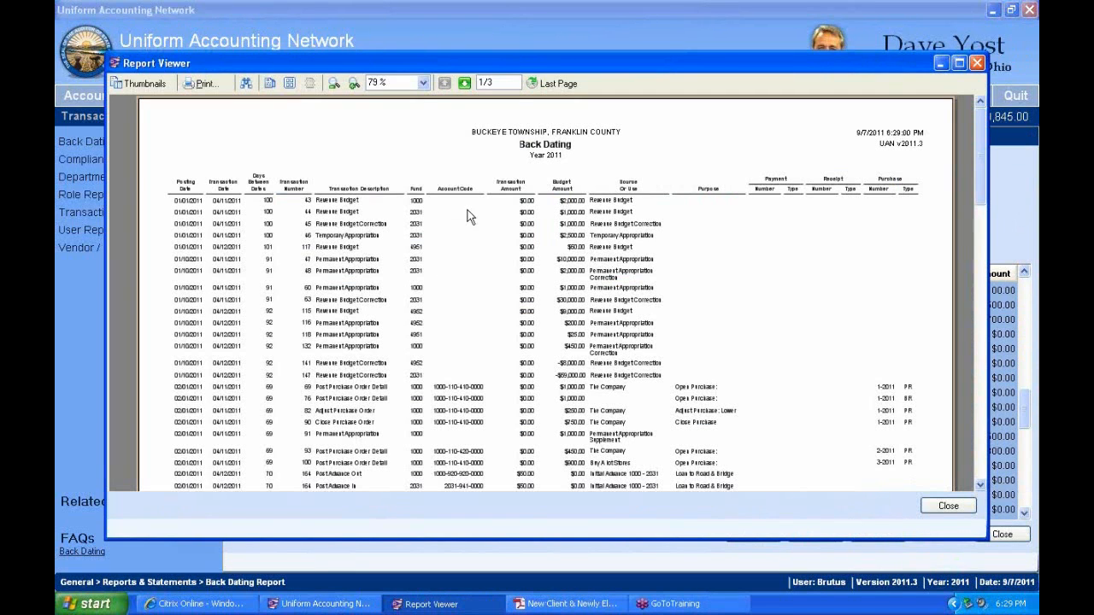
# Maximize the report viewer, enlarge the Back Dating report to 158%, examine its columns across to Purchase, and close the viewer
pyautogui.doubleClick(455, 60)
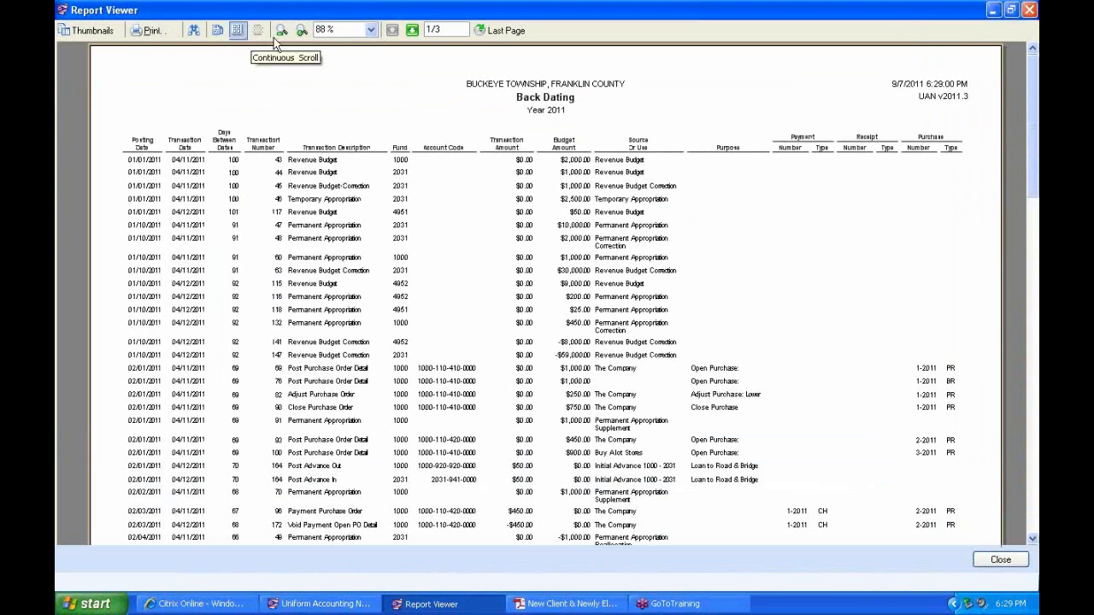
pyautogui.click(301, 31)
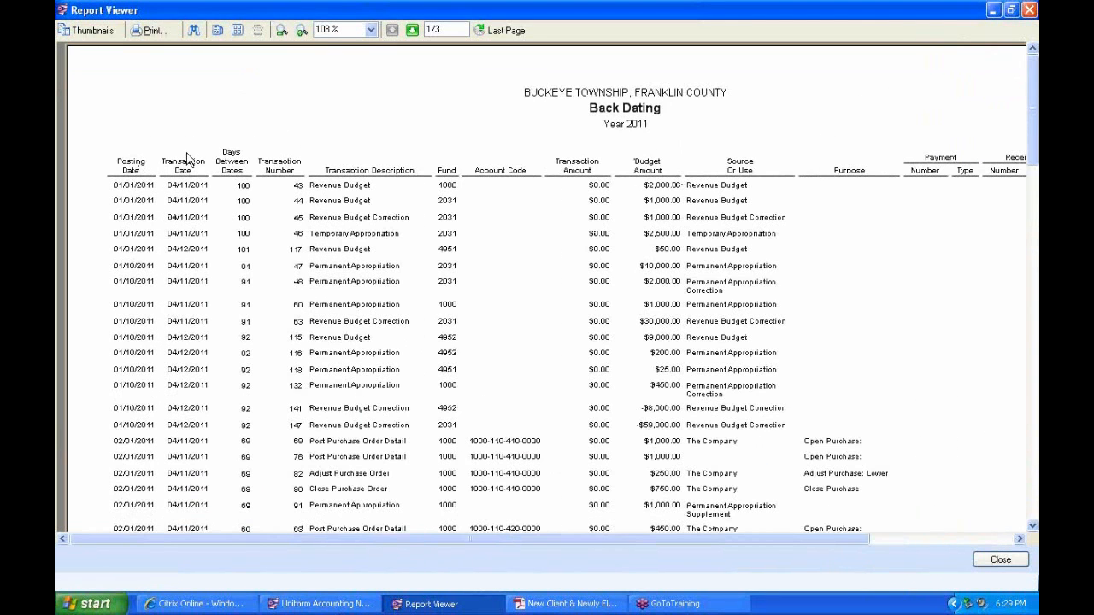
pyautogui.click(301, 31)
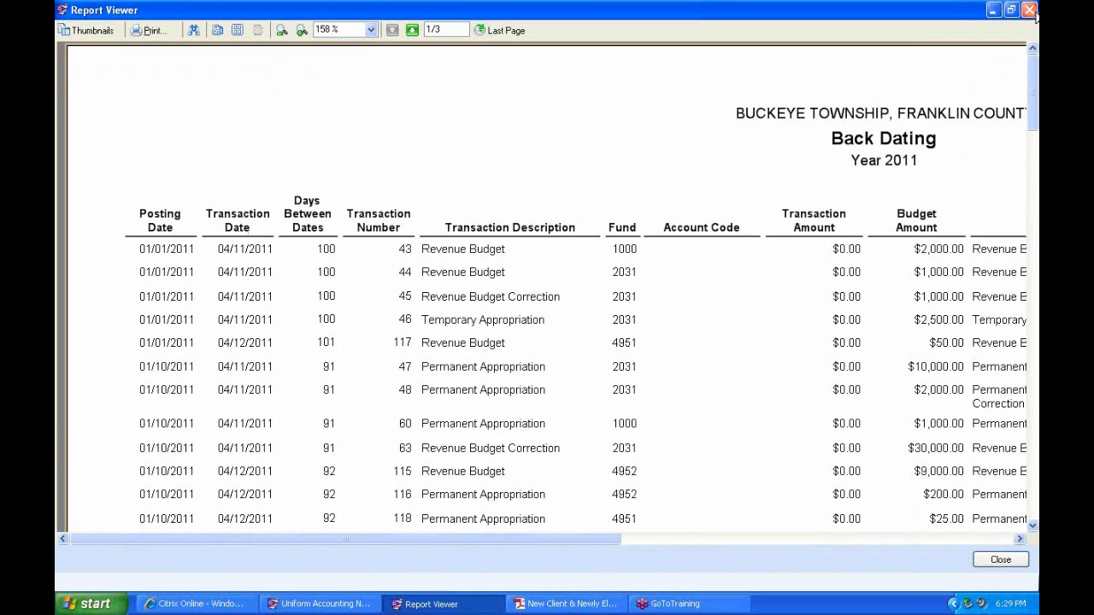
pyautogui.moveTo(674, 239); pyautogui.dragTo(68, 149)
pyautogui.moveTo(487, 166); pyautogui.dragTo(310, 153)
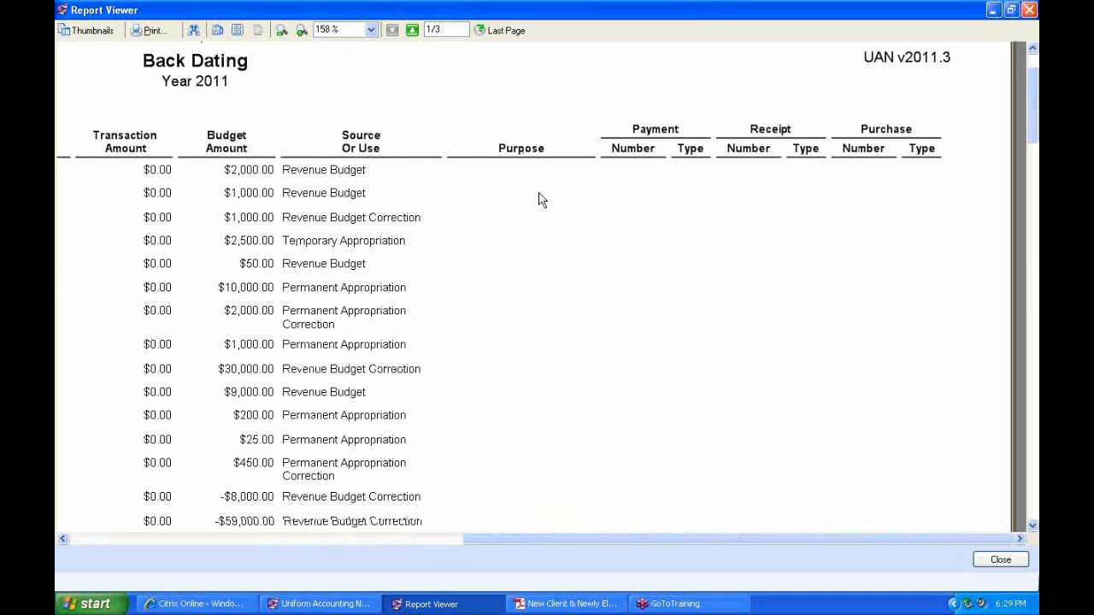
pyautogui.click(1030, 12)
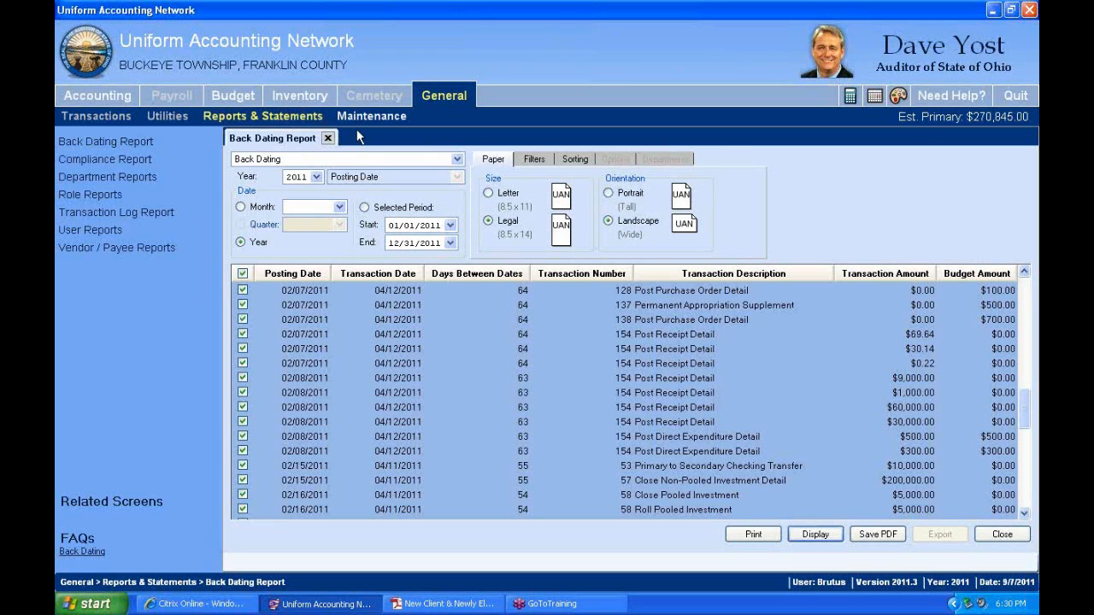
# Look through the back-dated transactions list, close the Back Dating Report, and return to the start of the General area
pyautogui.click(642, 406)
pyautogui.scroll(-7, 642, 407)
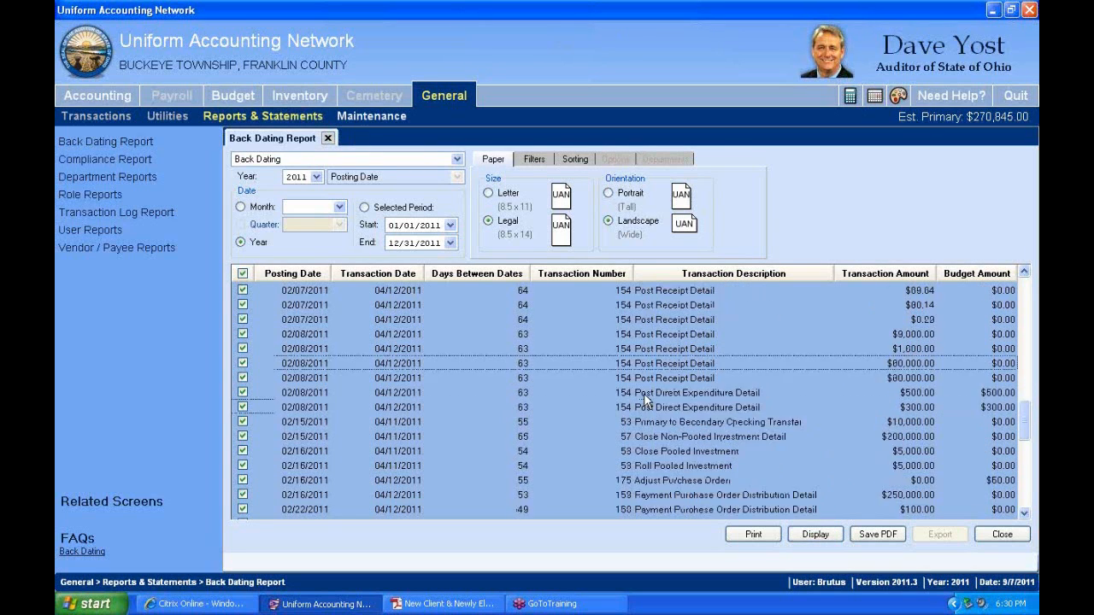
pyautogui.scroll(6, 635, 396)
pyautogui.scroll(5, 636, 390)
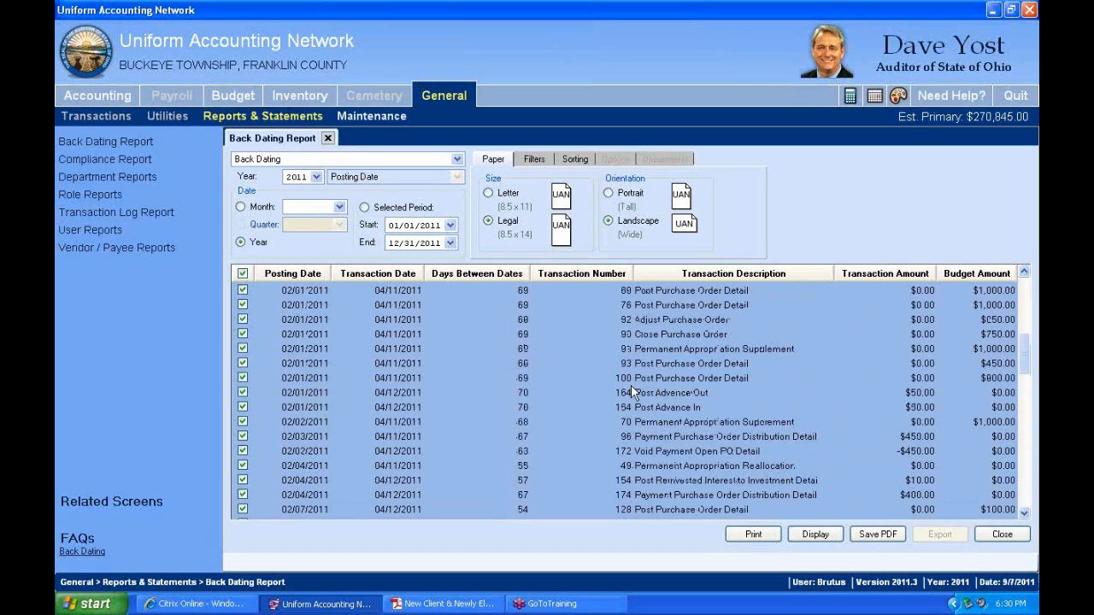
pyautogui.click(327, 139)
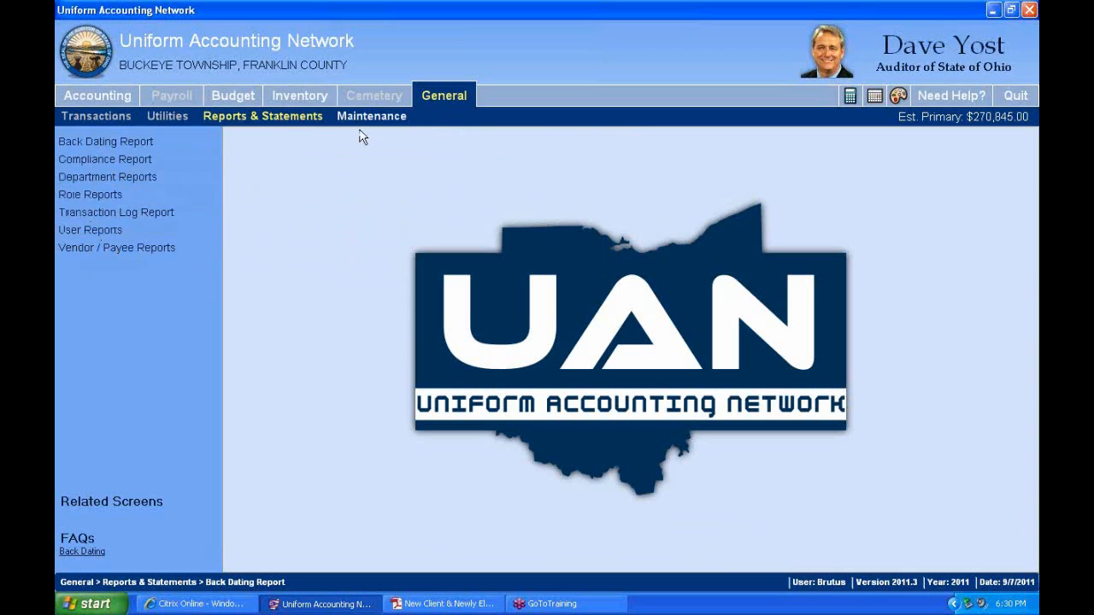
pyautogui.click(460, 100)
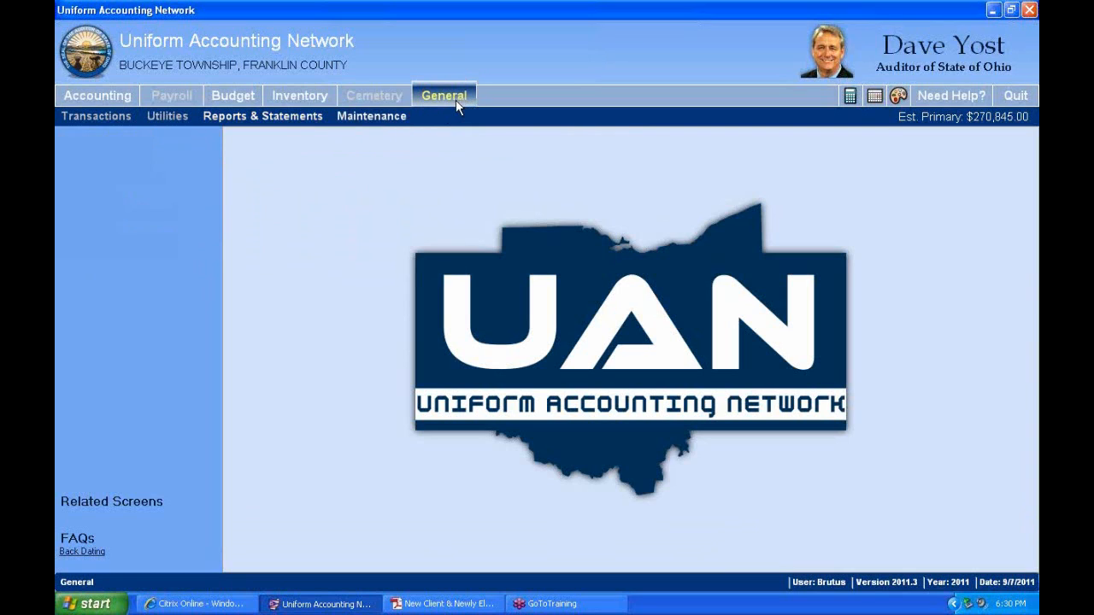